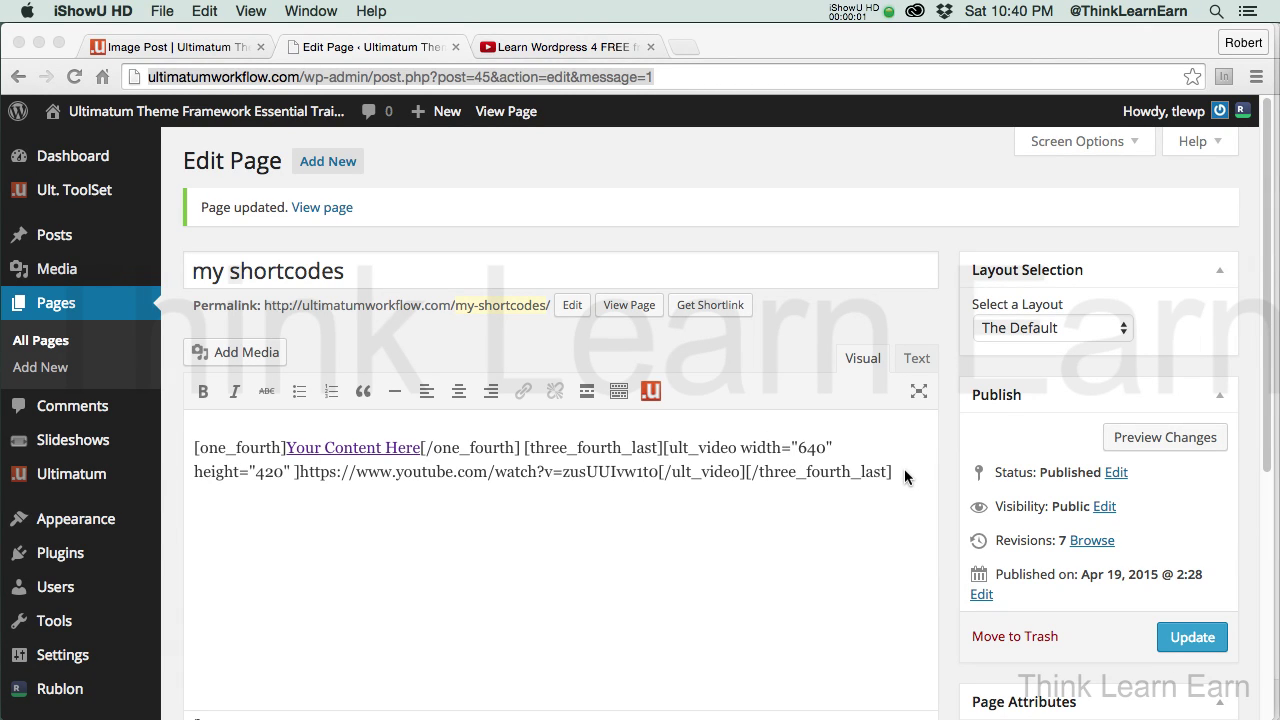
Step: Start a Tabs shortcode on a new line below the existing shortcodes and title its first tab One
{"action": "left_click", "coordinate": [906, 471]}
{"action": "left_click", "coordinate": [910, 471]}
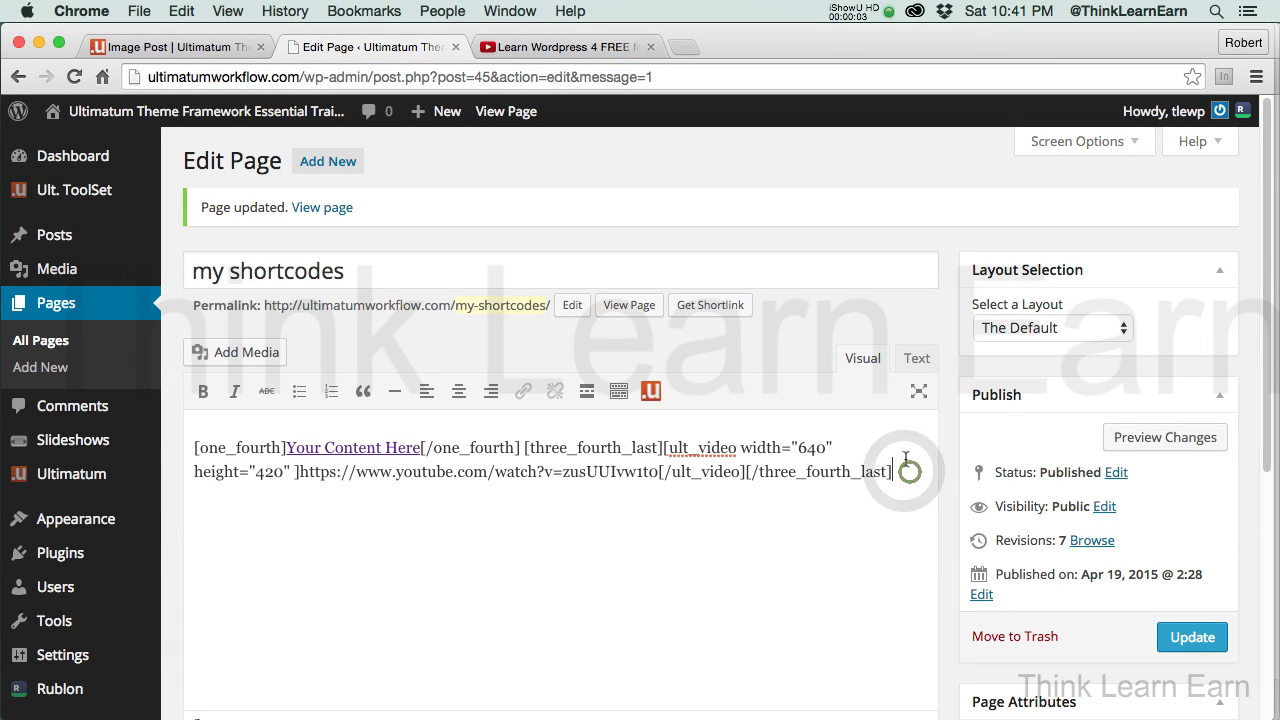
{"action": "key", "text": "Return"}
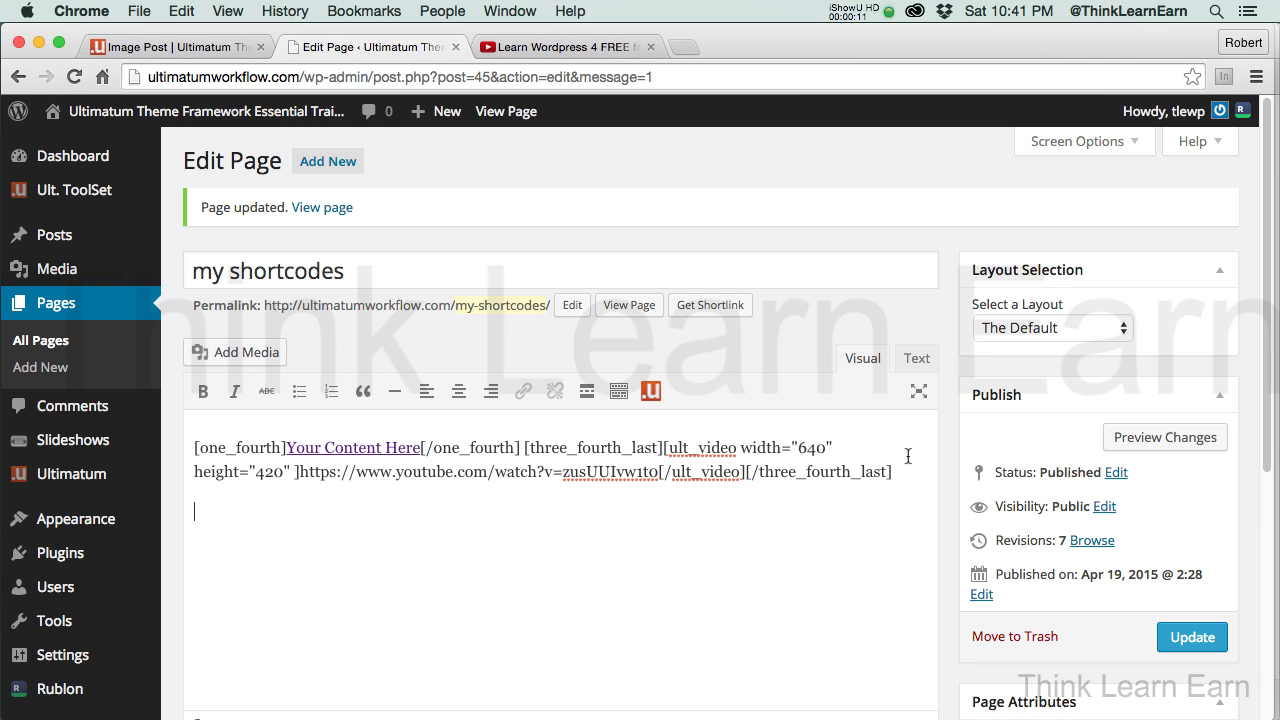
{"action": "left_click", "coordinate": [651, 391]}
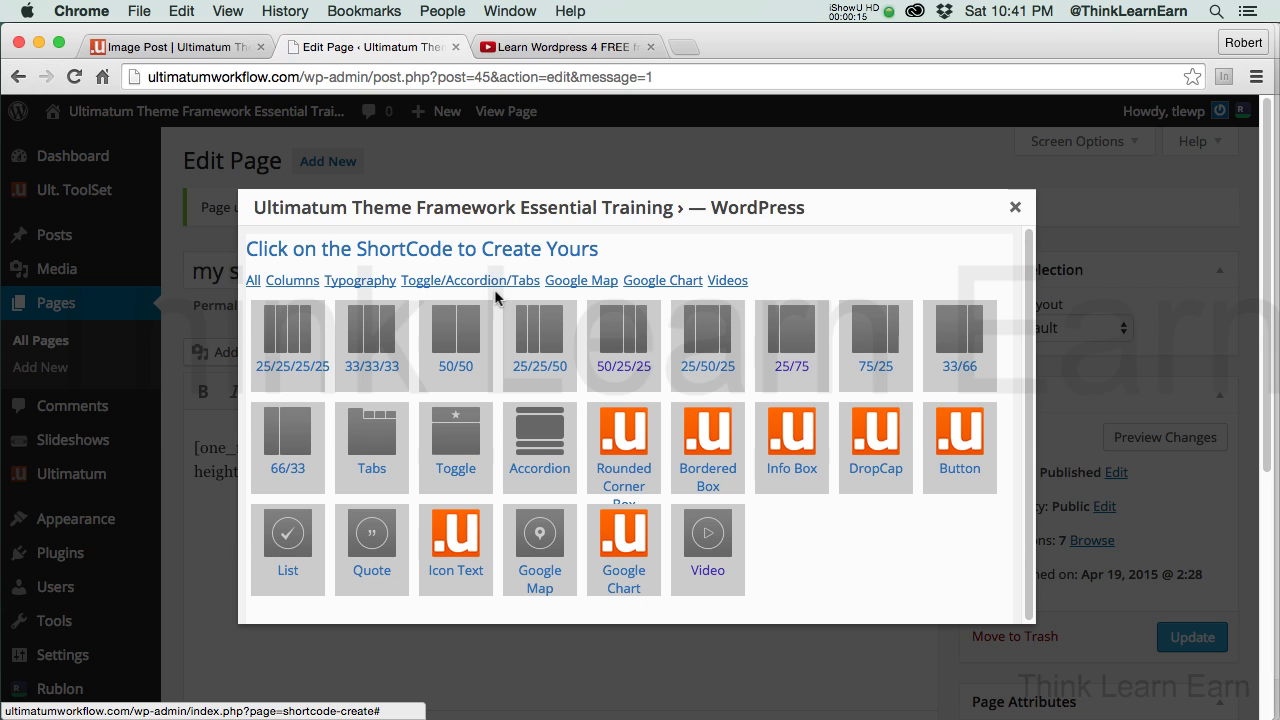
{"action": "left_click", "coordinate": [479, 286]}
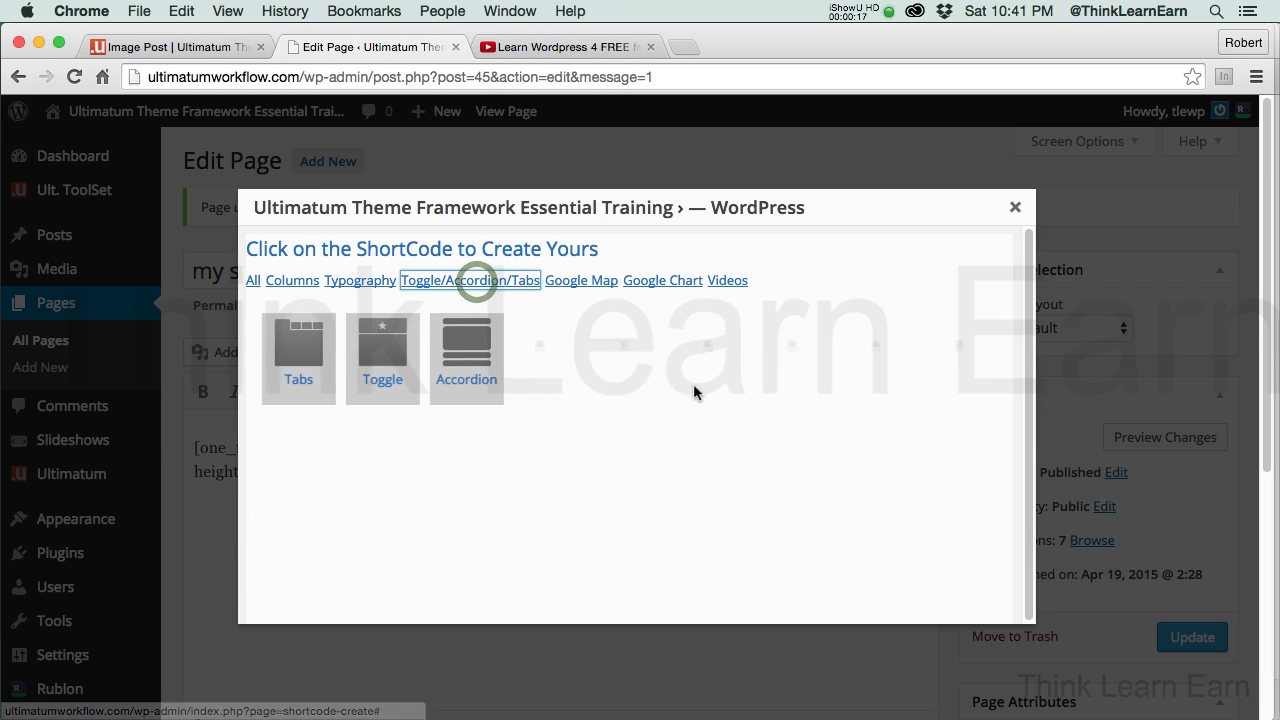
{"action": "left_click", "coordinate": [284, 346]}
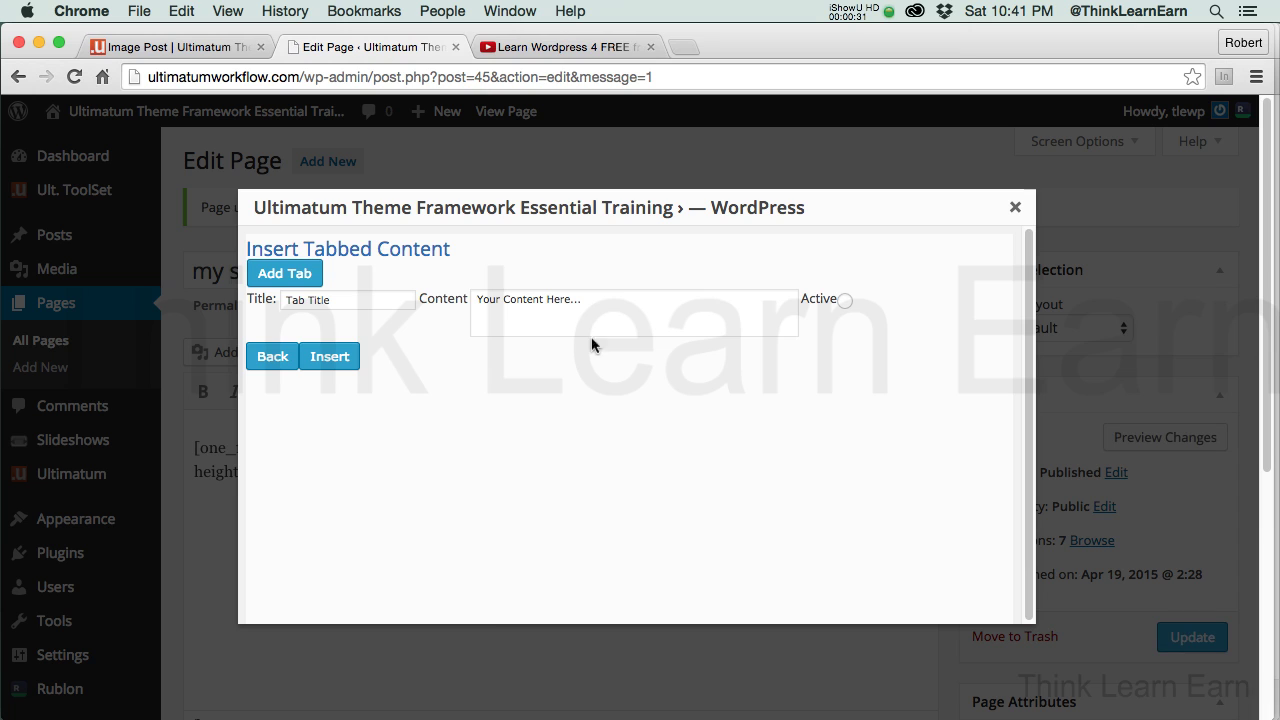
{"action": "triple_click", "coordinate": [371, 299]}
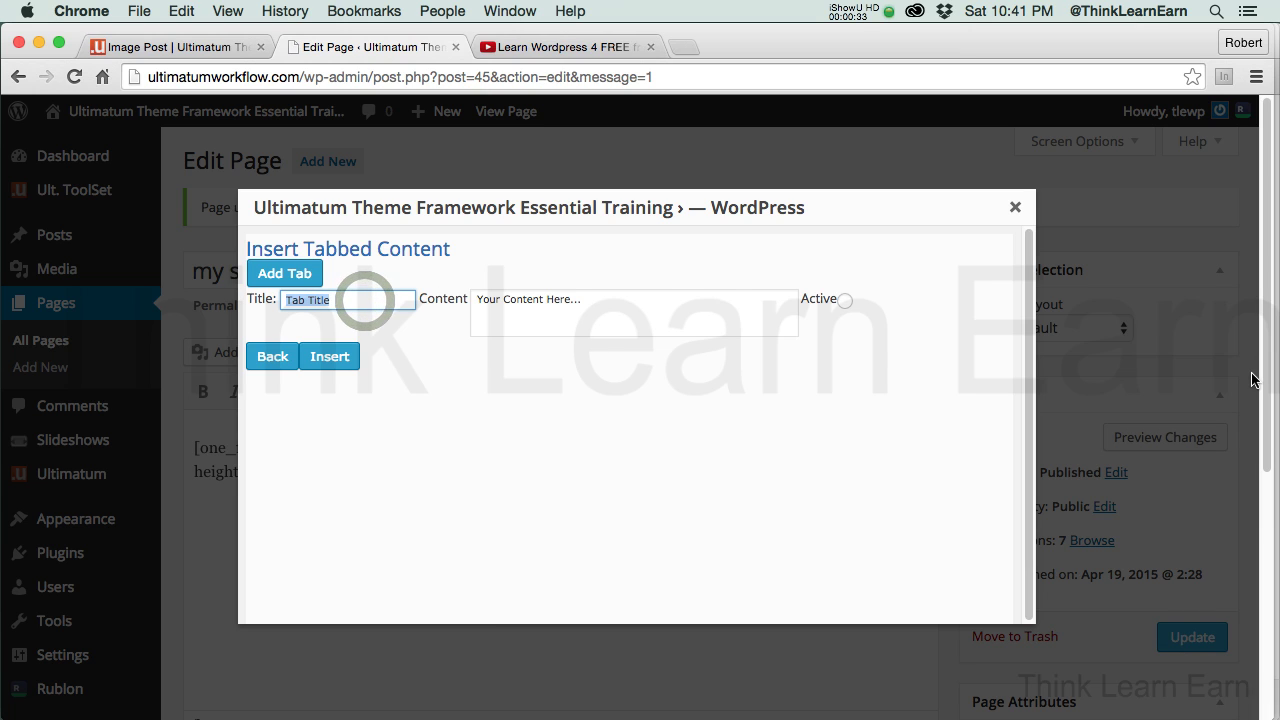
{"action": "type", "text": "One"}
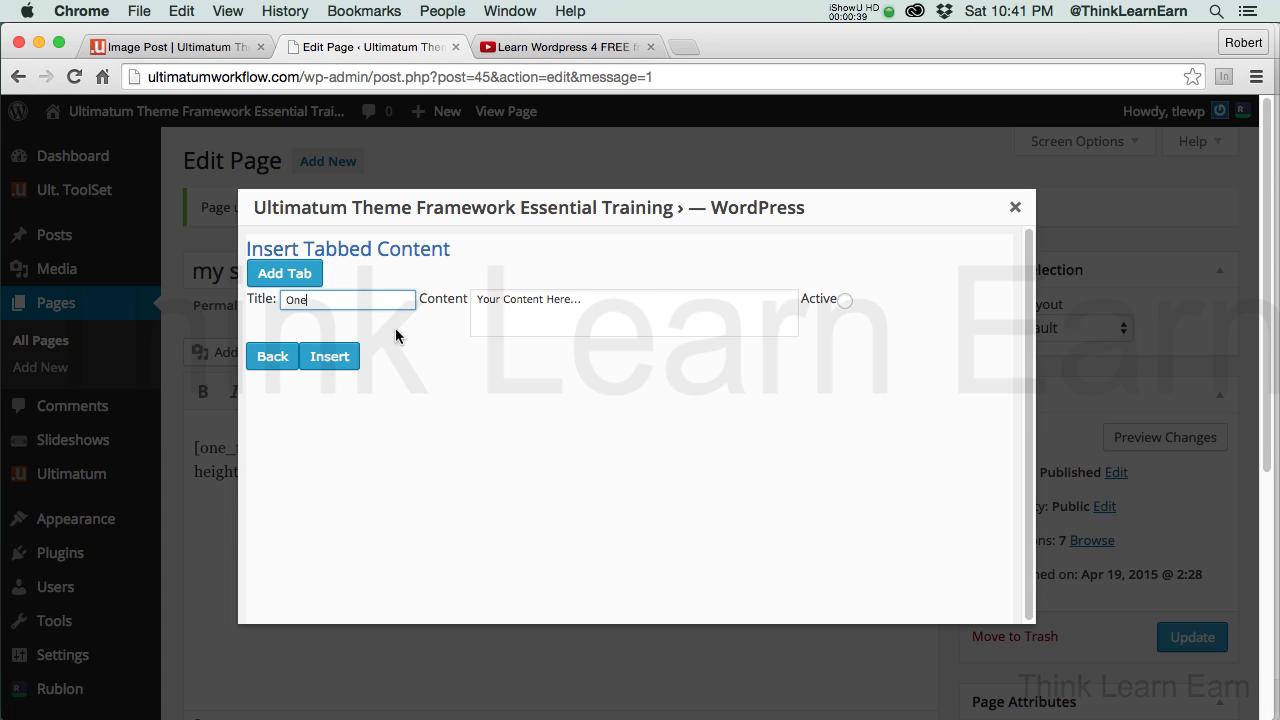
Step: Add a second tab titled Two with the content "tab two content"
{"action": "left_click", "coordinate": [309, 276]}
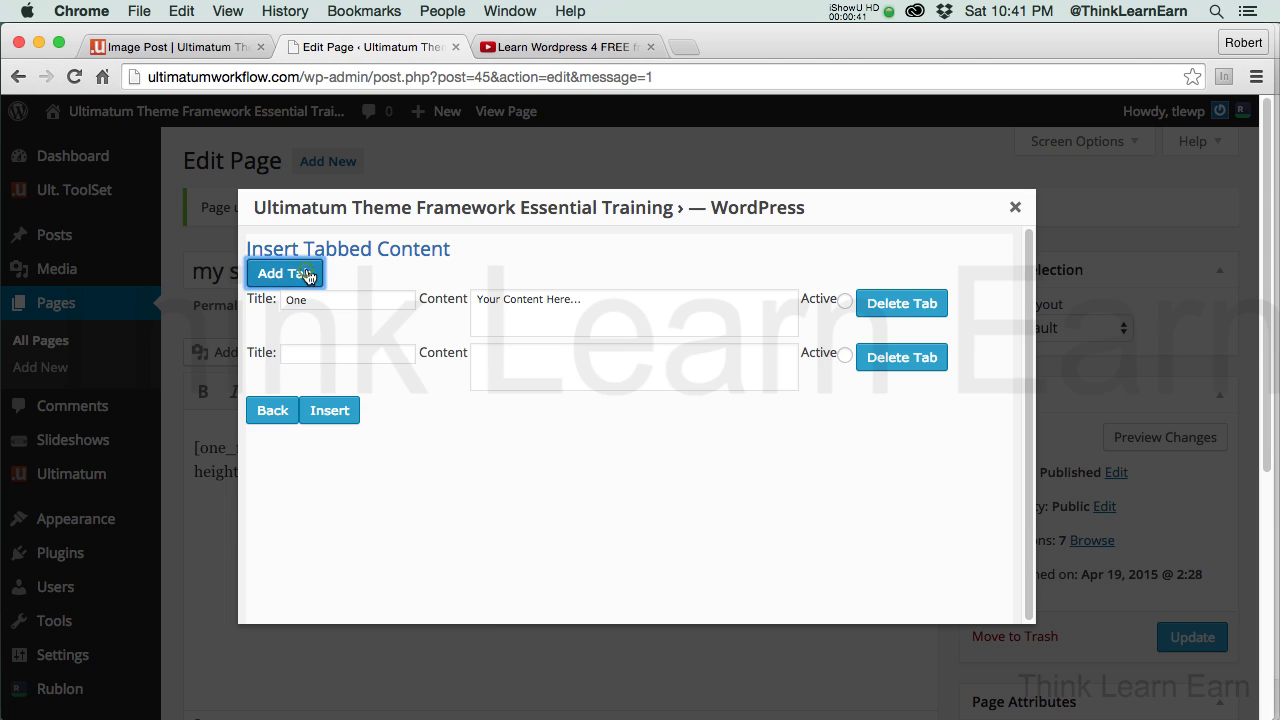
{"action": "left_click", "coordinate": [363, 355]}
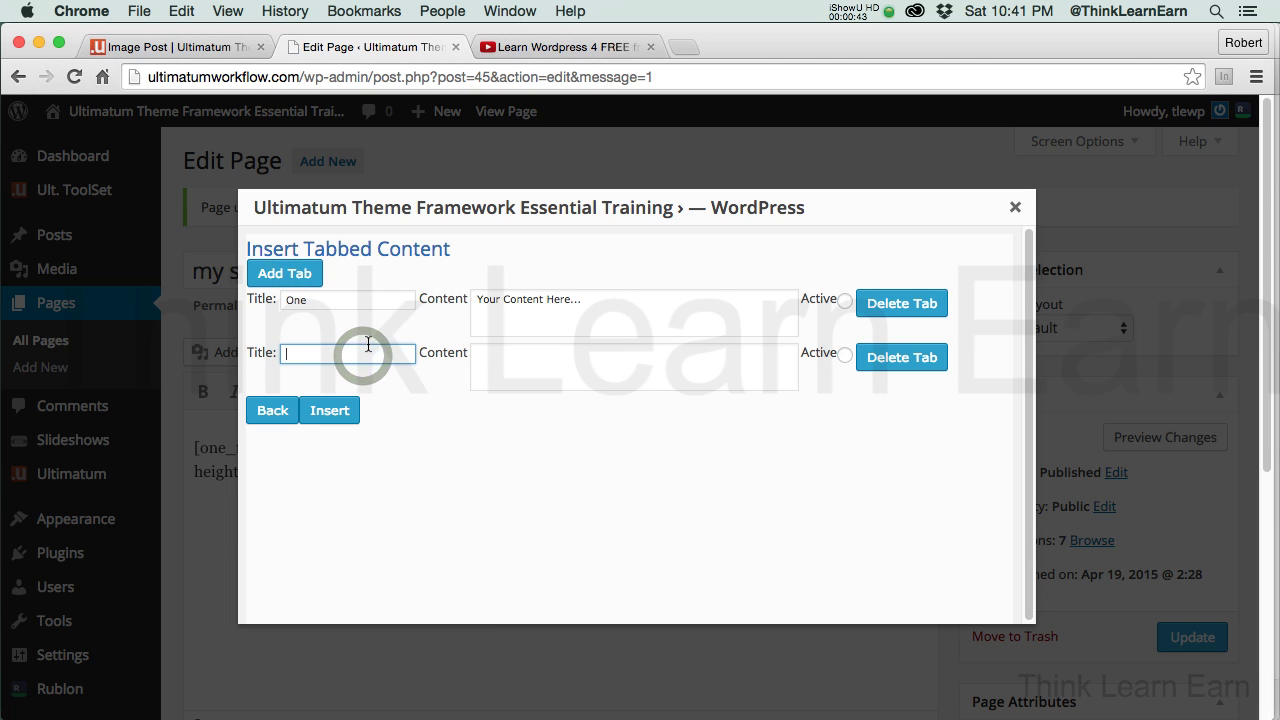
{"action": "type", "text": "Two"}
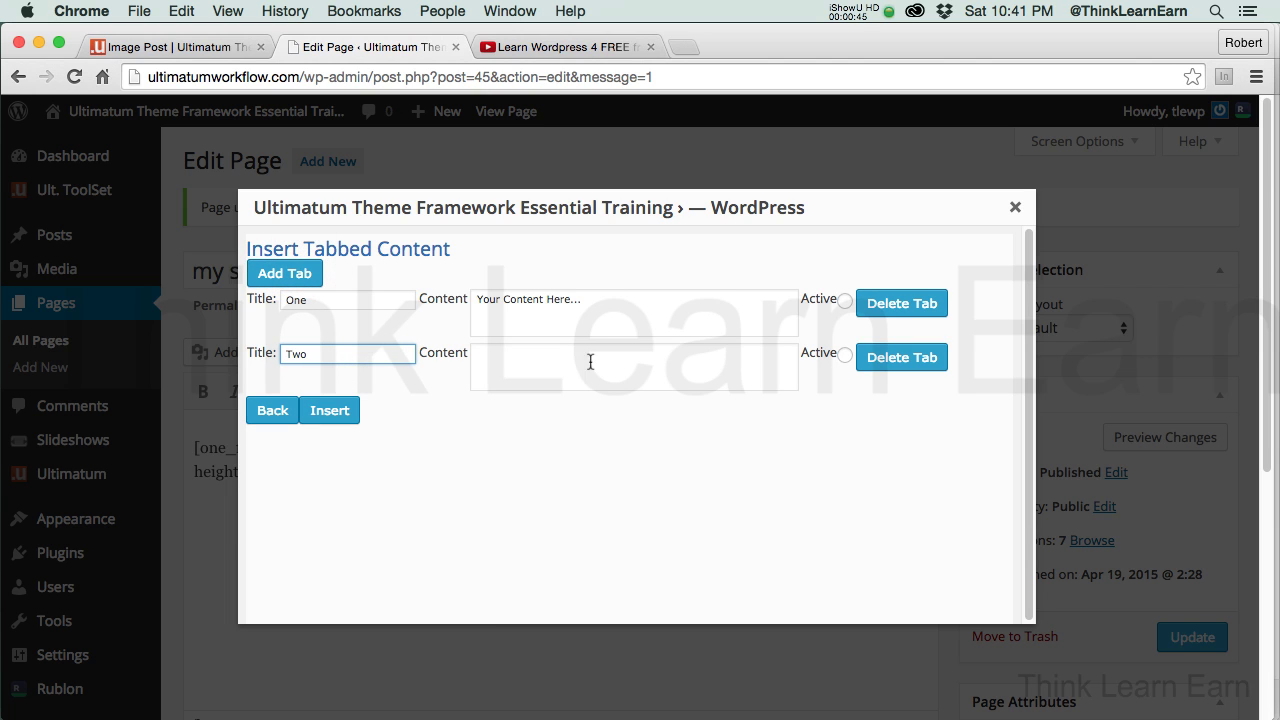
{"action": "left_click", "coordinate": [545, 354]}
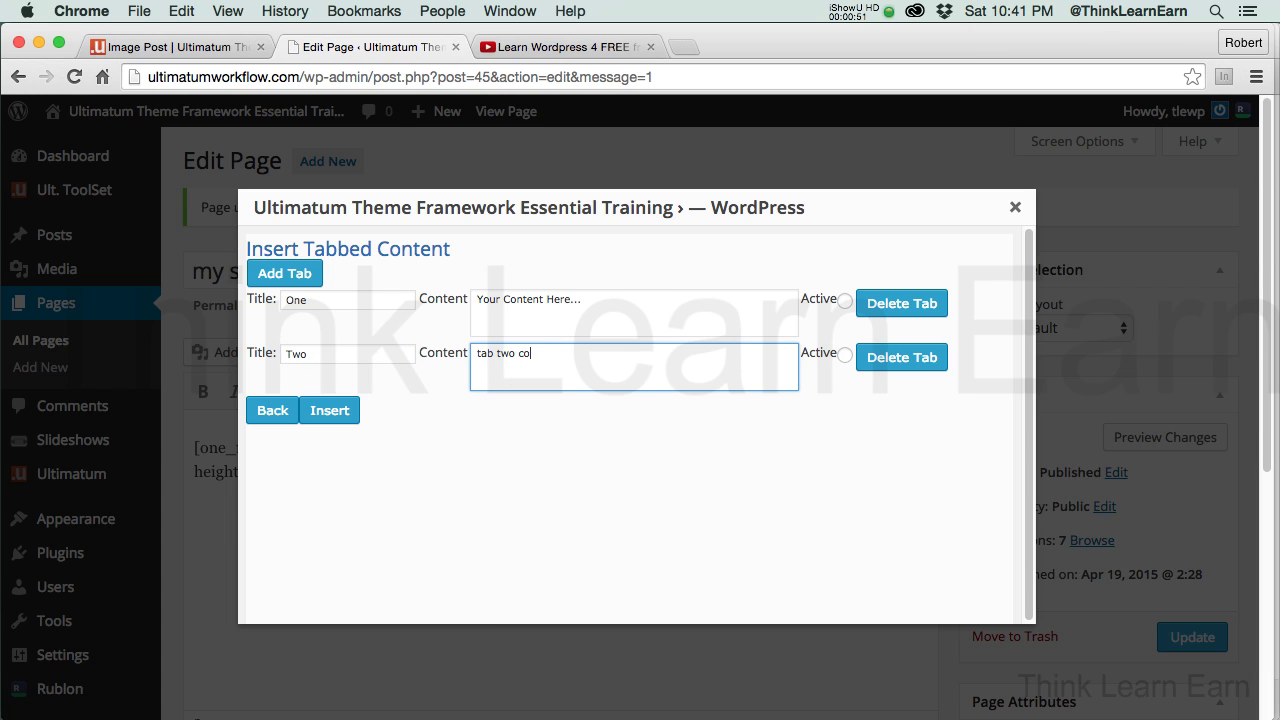
Step: Add a third tab titled Three with the content "tab Three content"
{"action": "left_click", "coordinate": [305, 278]}
{"action": "left_click", "coordinate": [337, 407]}
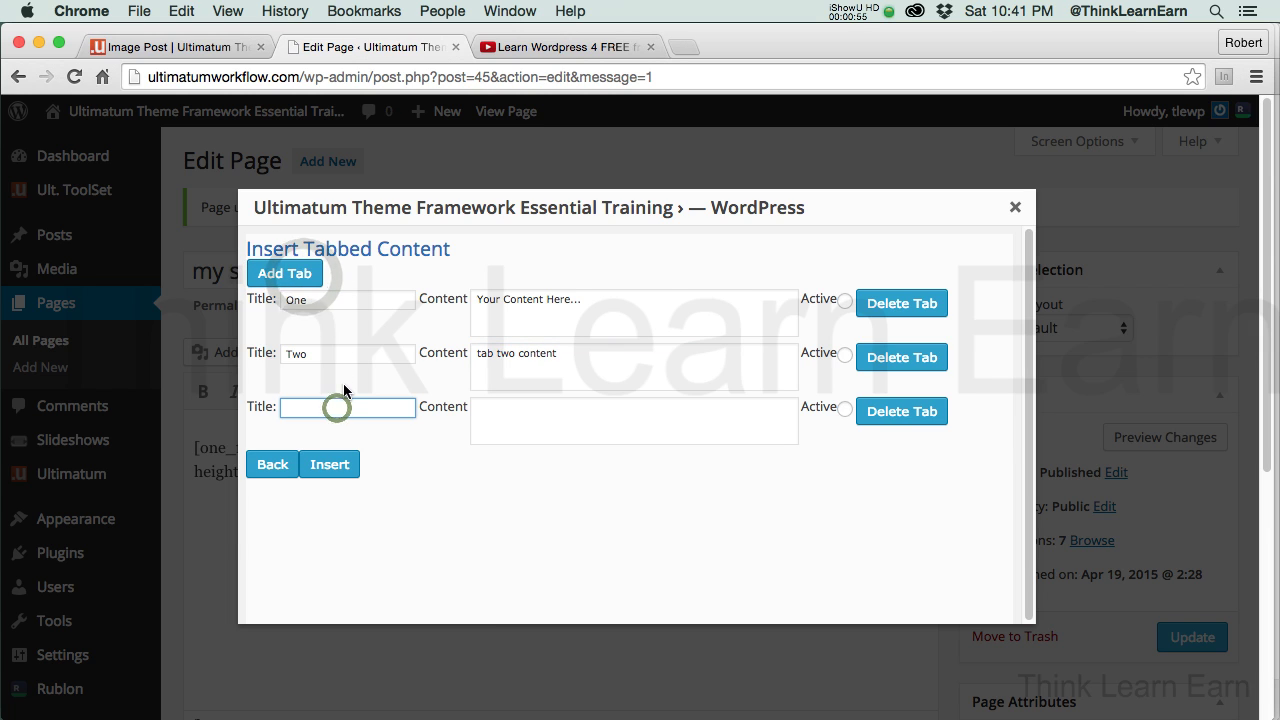
{"action": "type", "text": "Three"}
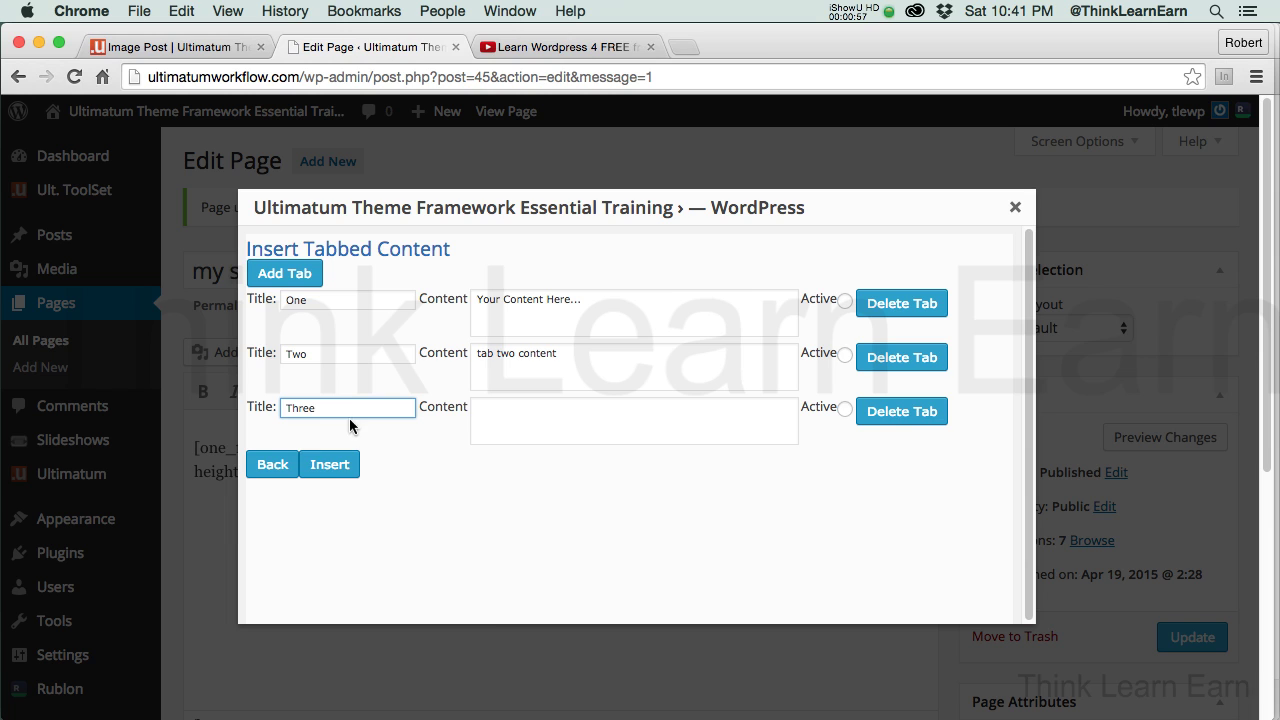
{"action": "double_click", "coordinate": [337, 405]}
{"action": "key", "text": "super+c"}
{"action": "left_click", "coordinate": [551, 417]}
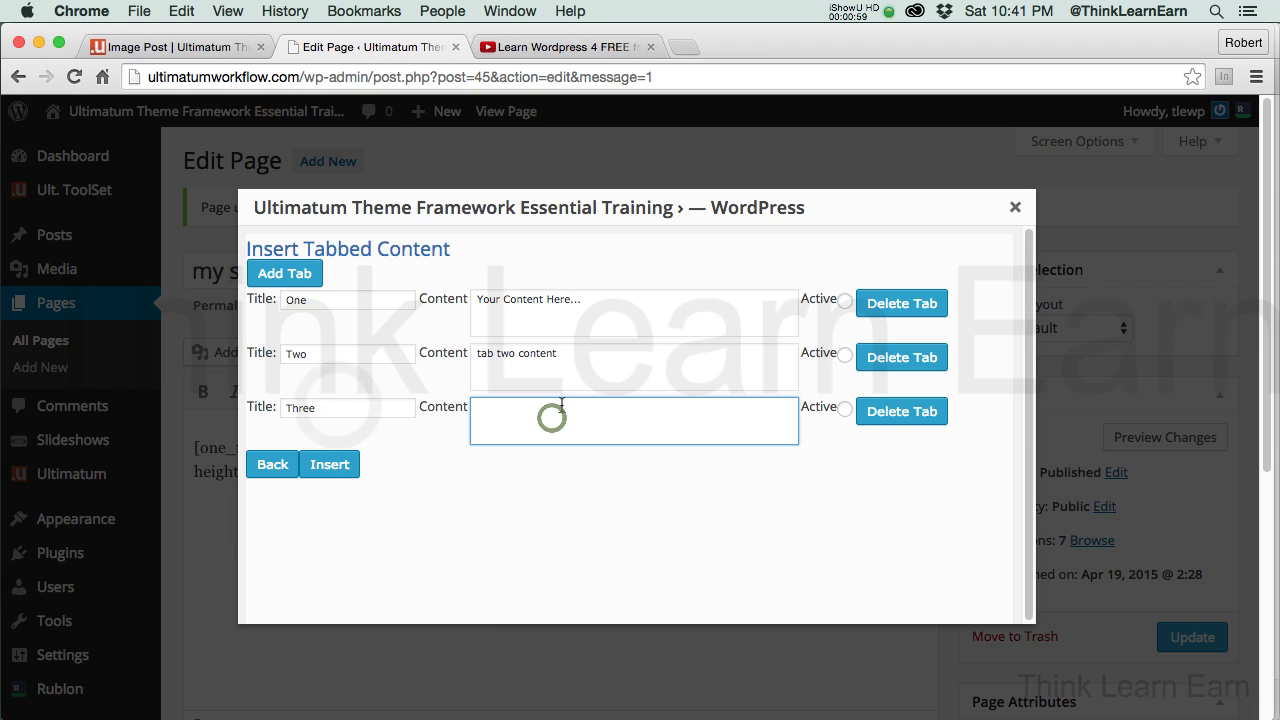
{"action": "type", "text": "tab"}
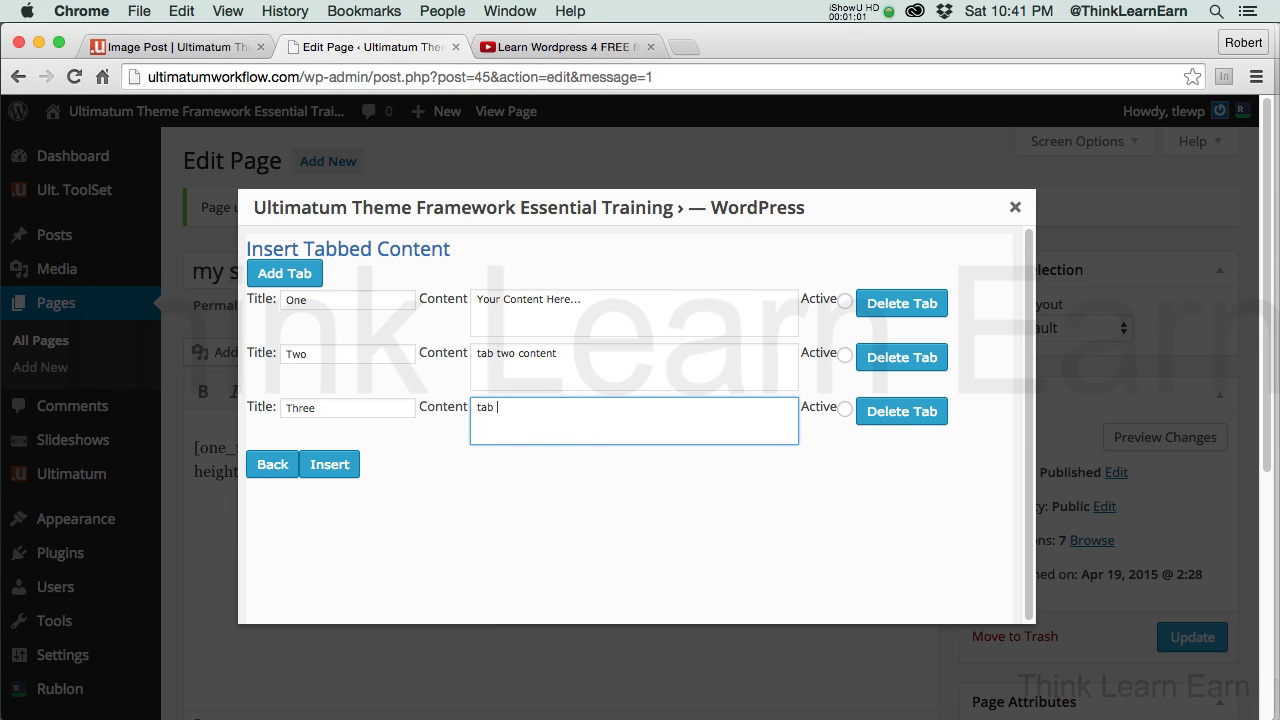
{"action": "key", "text": "super+v"}
Step: Add a fourth tab titled Four, reusing the third tab's content text reworded as "tab Four content"
{"action": "triple_click", "coordinate": [570, 411]}
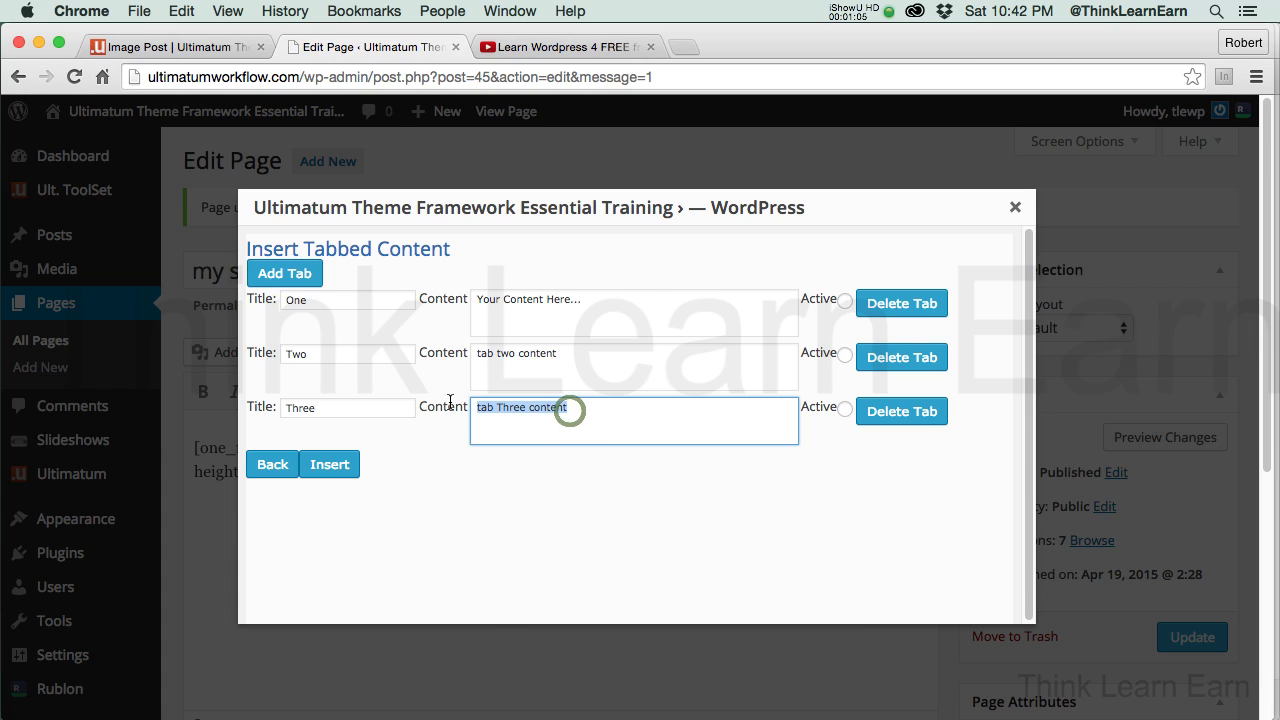
{"action": "key", "text": "super+c"}
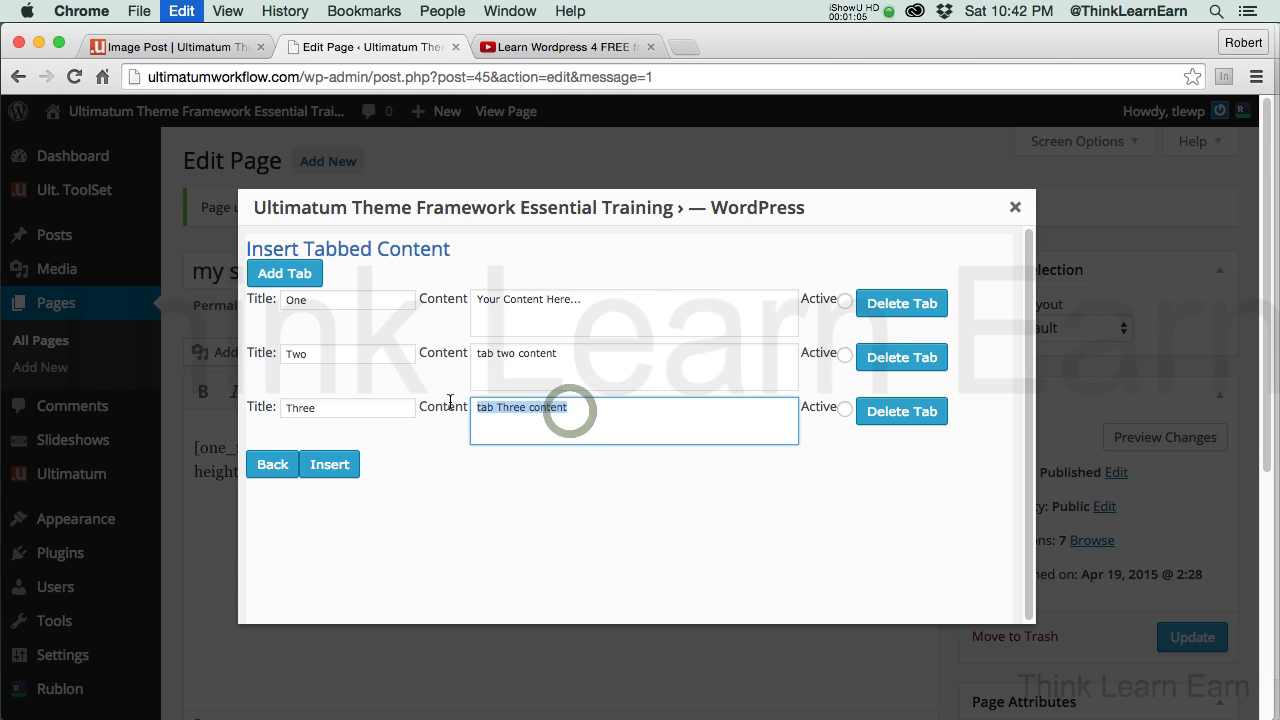
{"action": "left_click", "coordinate": [303, 275]}
{"action": "left_click", "coordinate": [325, 467]}
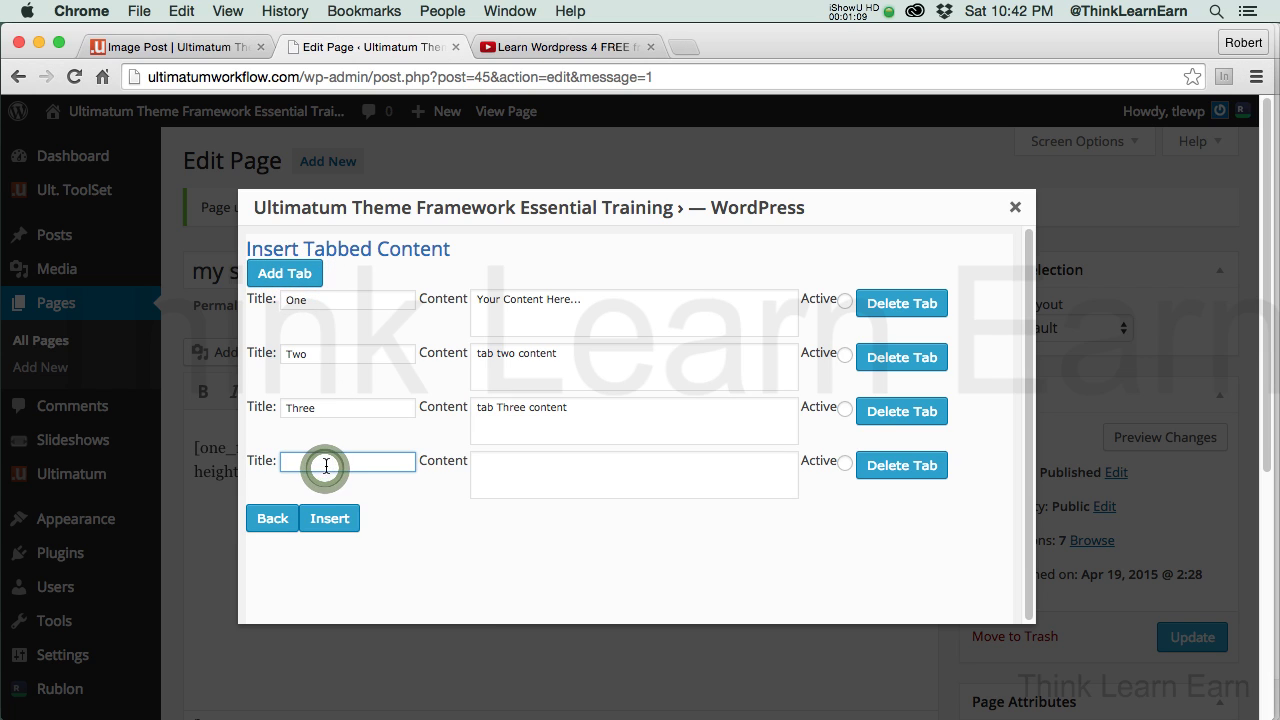
{"action": "type", "text": "Four"}
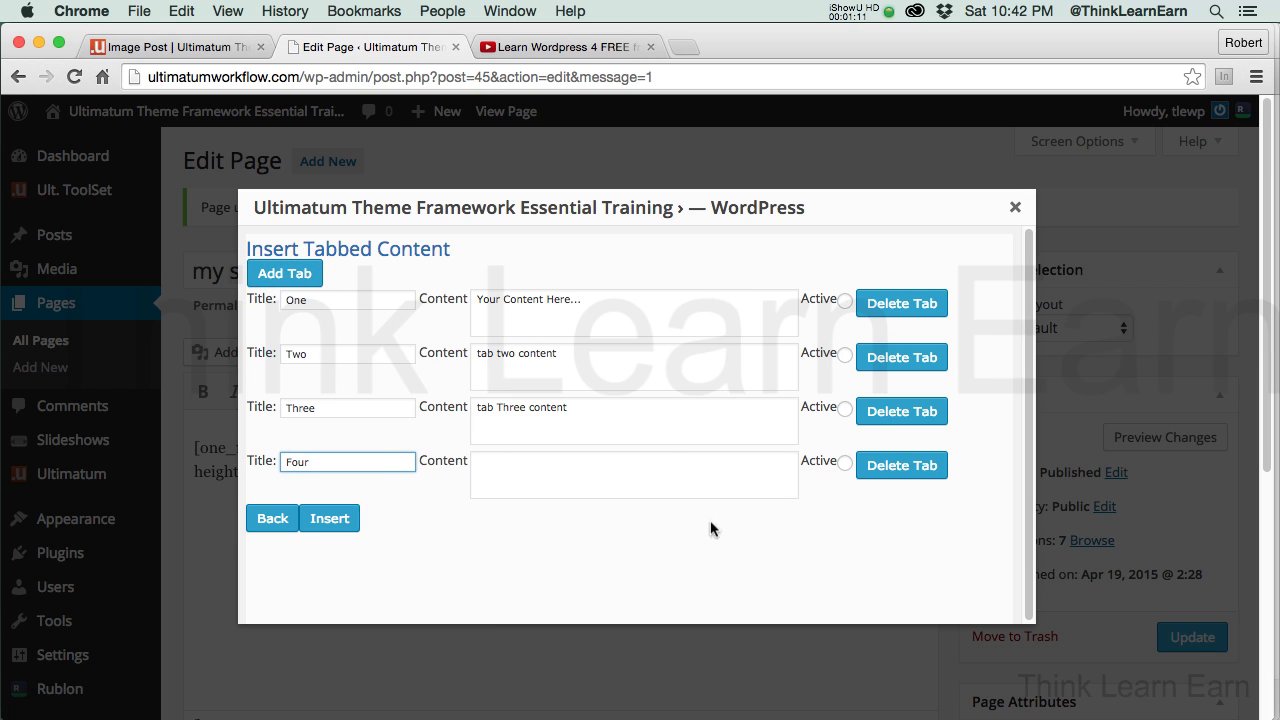
{"action": "left_click", "coordinate": [497, 455]}
{"action": "key", "text": "super+v"}
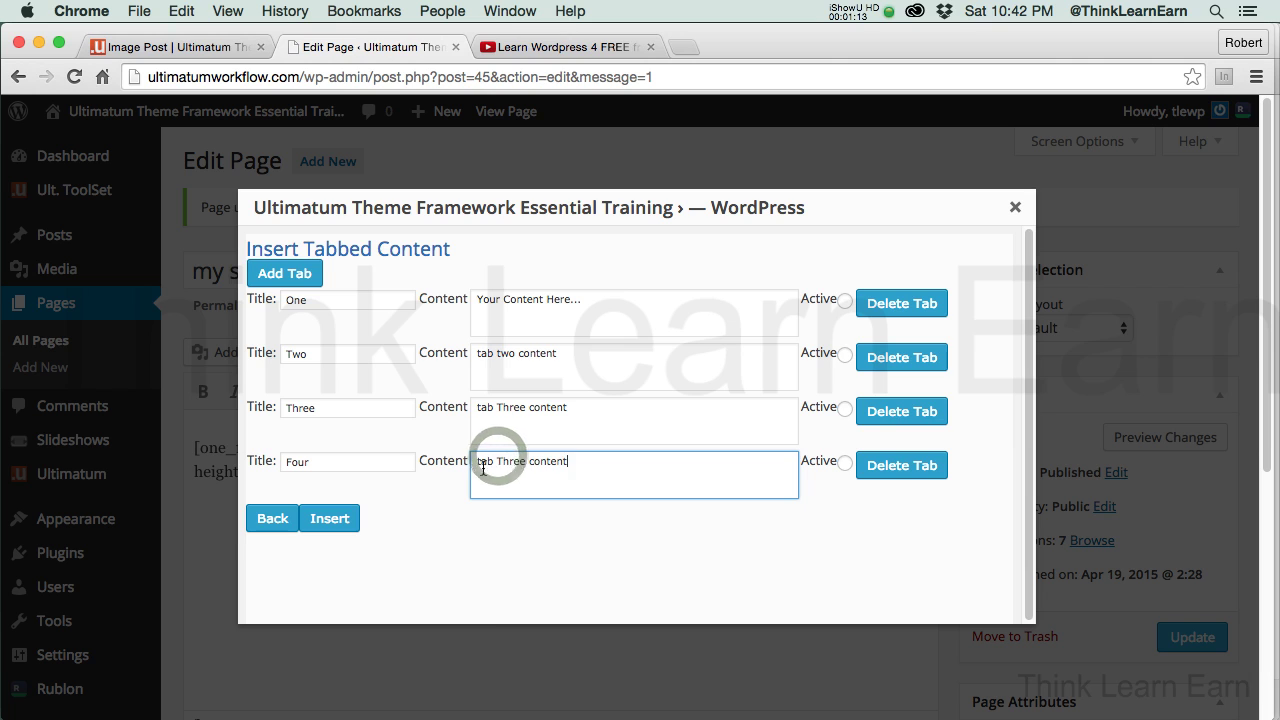
{"action": "double_click", "coordinate": [297, 462]}
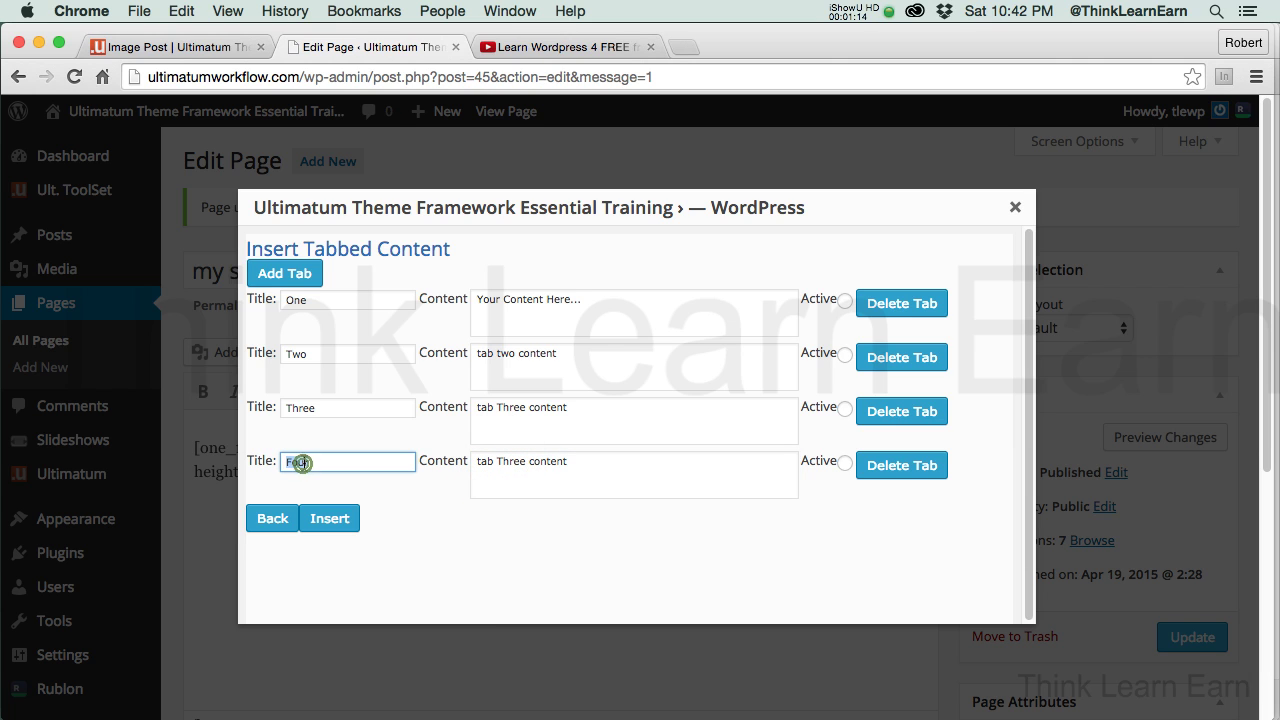
{"action": "double_click", "coordinate": [512, 461]}
{"action": "key", "text": "super+v"}
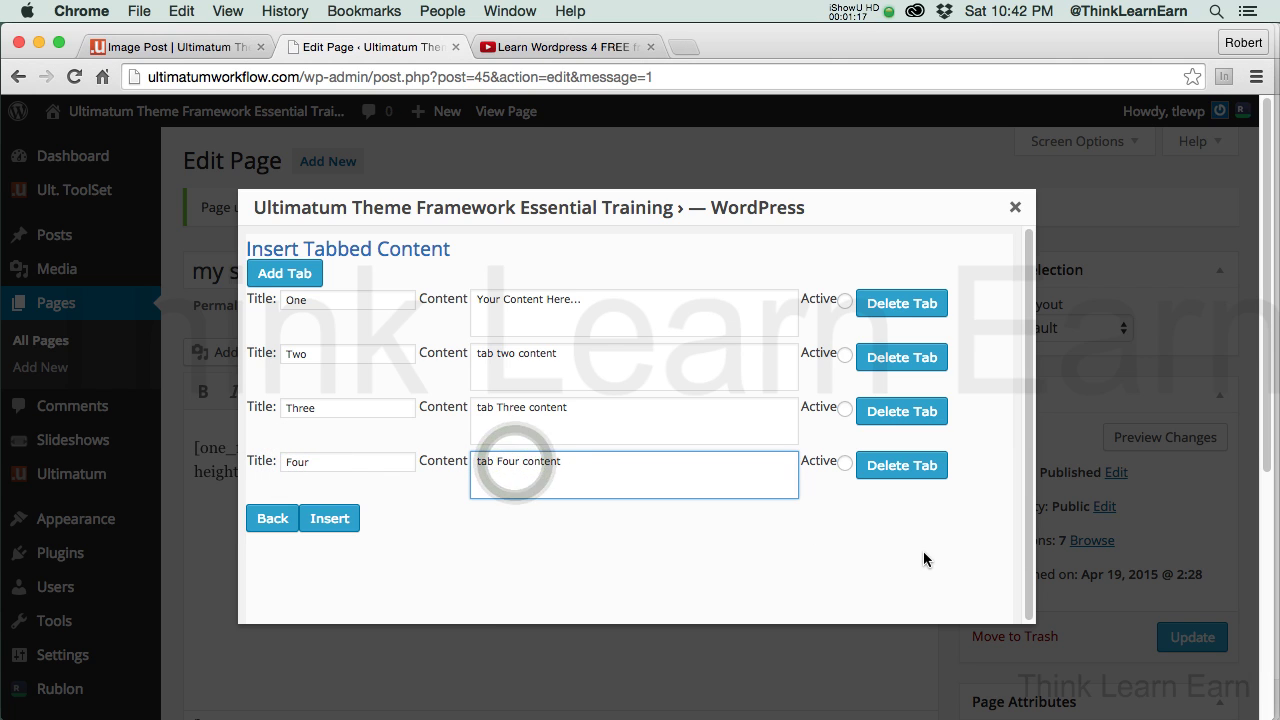
Step: Make tab One the active tab and insert the tabs shortcode into the page
{"action": "left_click", "coordinate": [924, 557]}
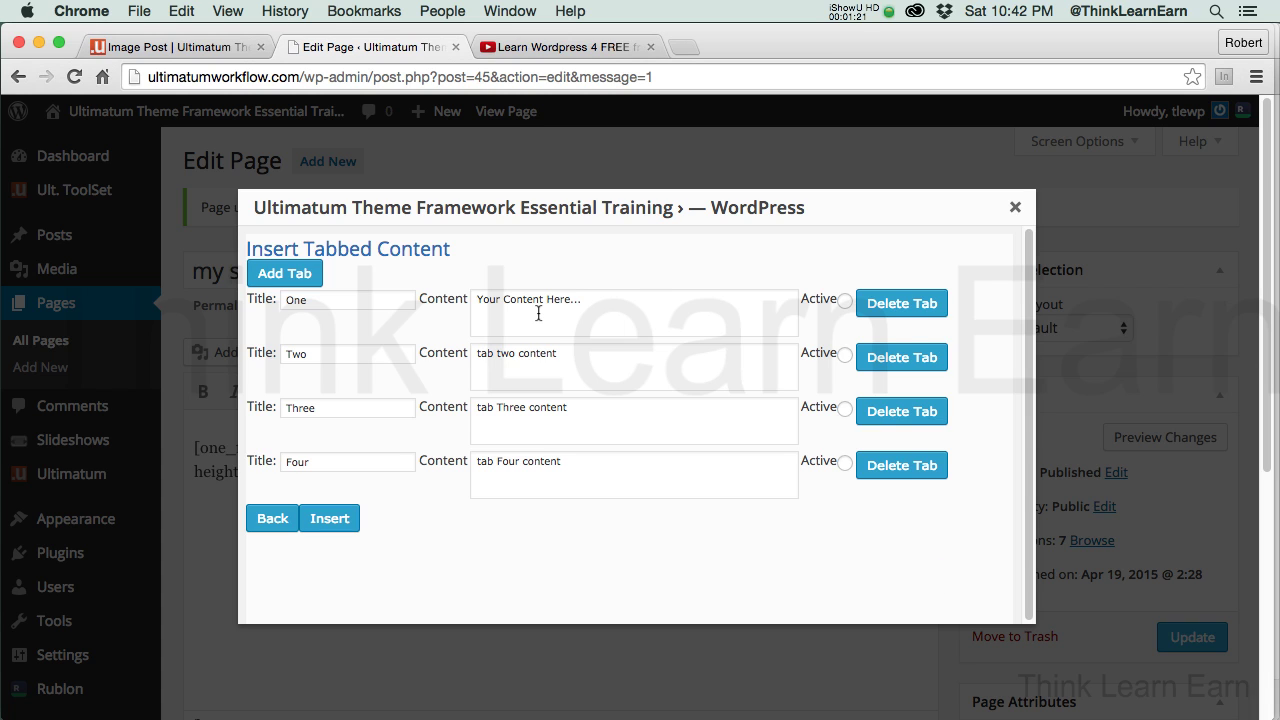
{"action": "left_click", "coordinate": [845, 301]}
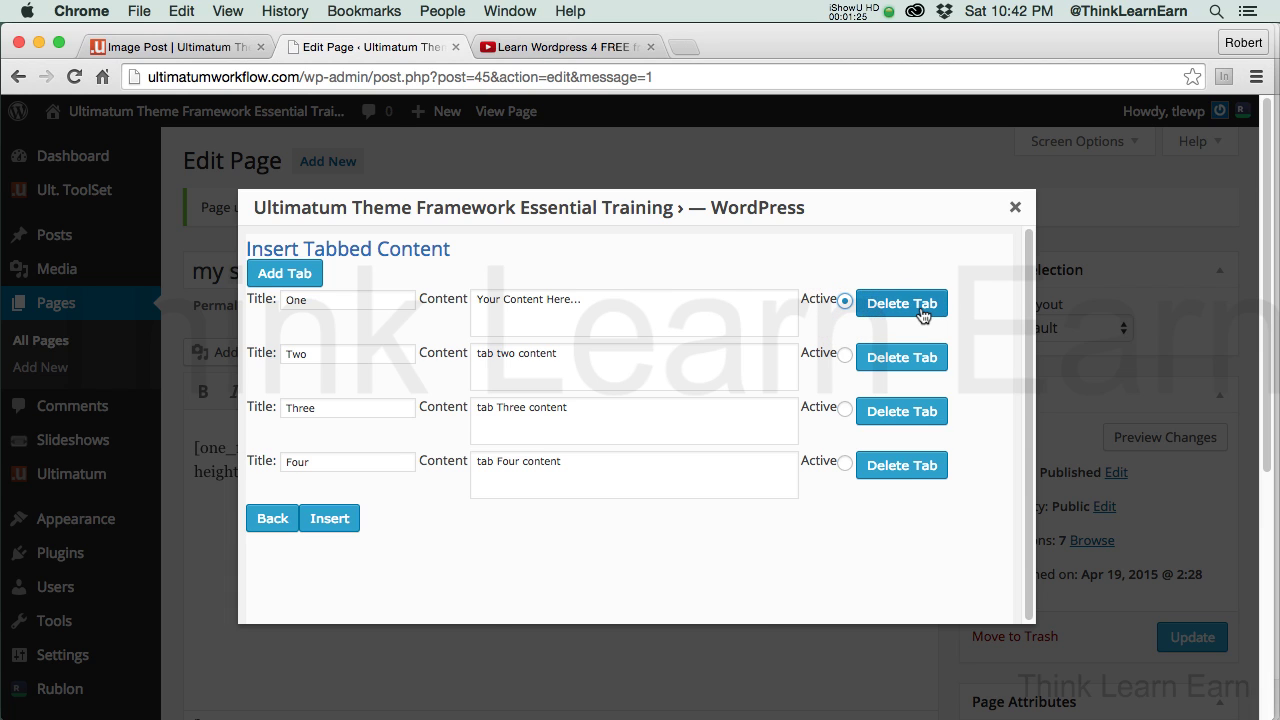
{"action": "left_click", "coordinate": [336, 518]}
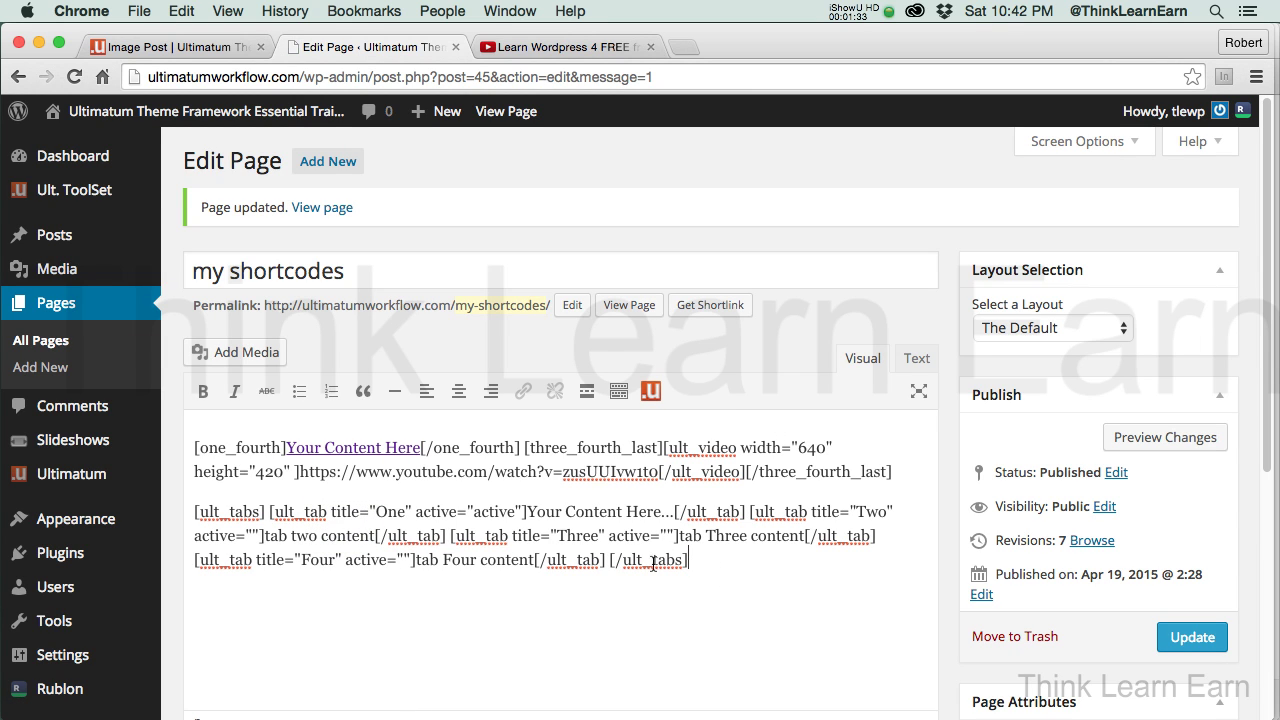
Step: Duplicate the Four tab code with its closing ult_tabs tag at the end, changing the copy's title to Five and content to "tab Five content"
{"action": "double_click", "coordinate": [228, 512]}
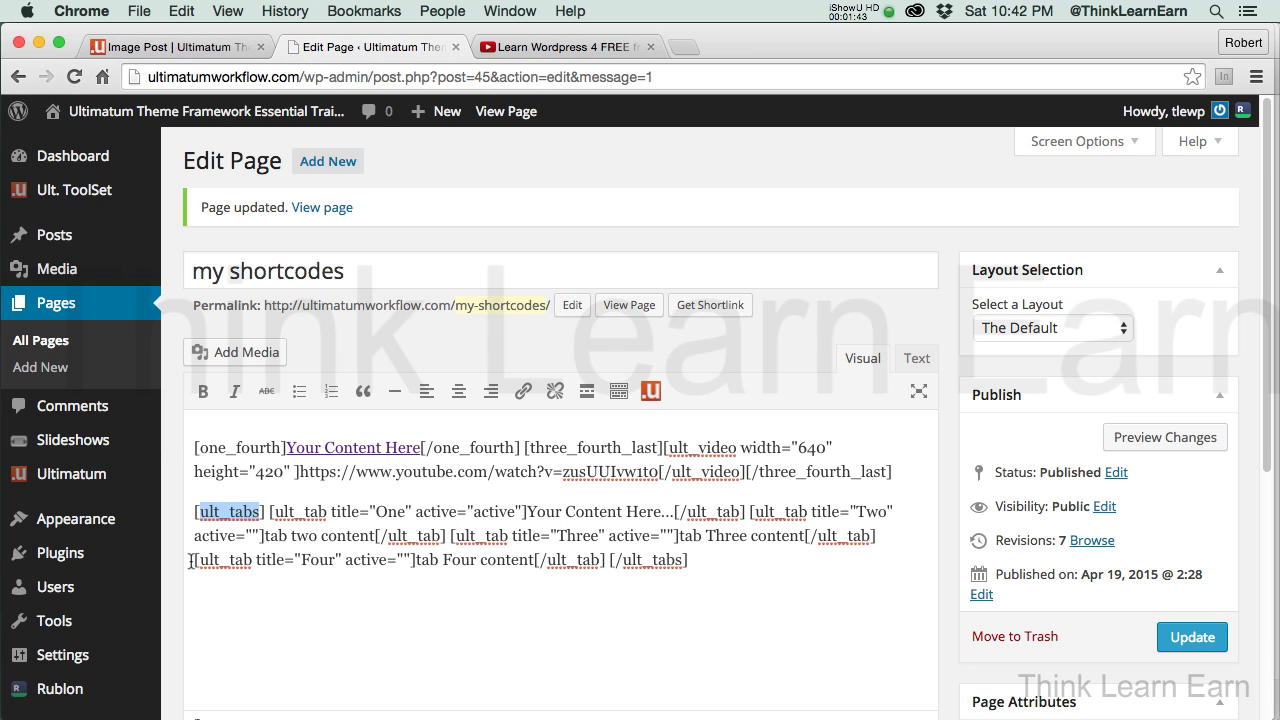
{"action": "left_click_drag", "start_coordinate": [185, 561], "coordinate": [711, 568]}
{"action": "key", "text": "ctrl+c"}
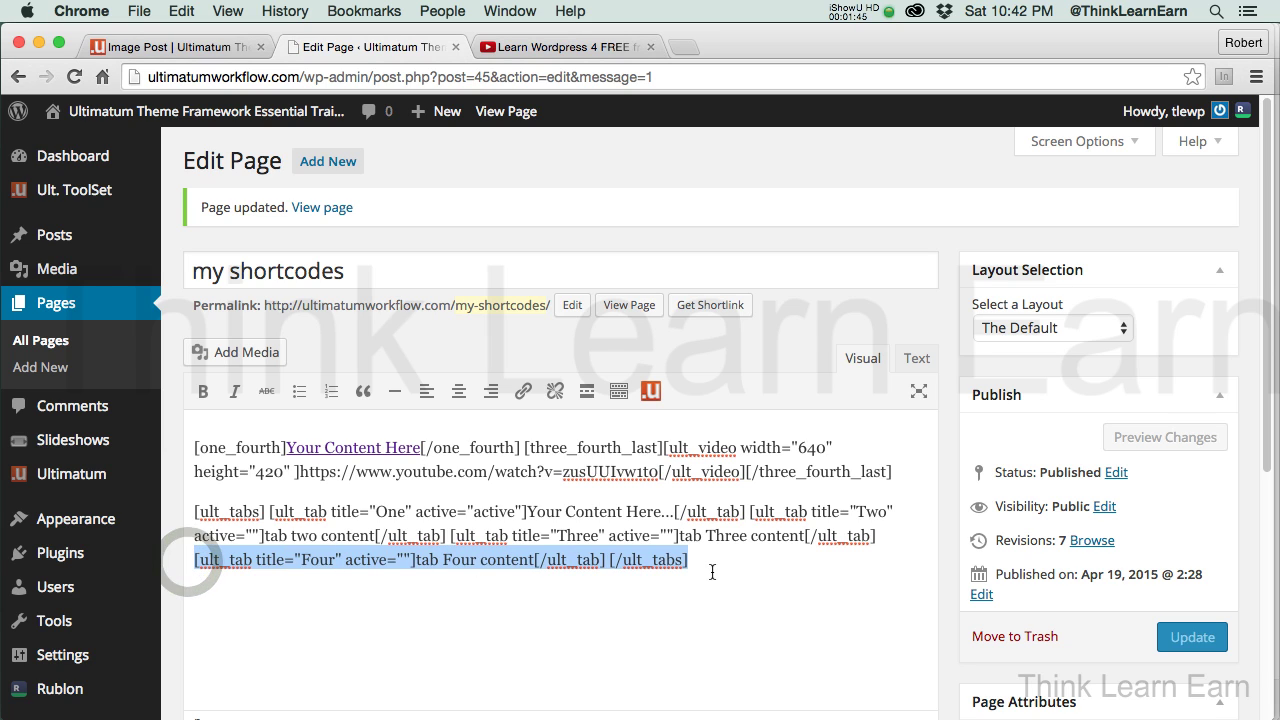
{"action": "left_click", "coordinate": [712, 566]}
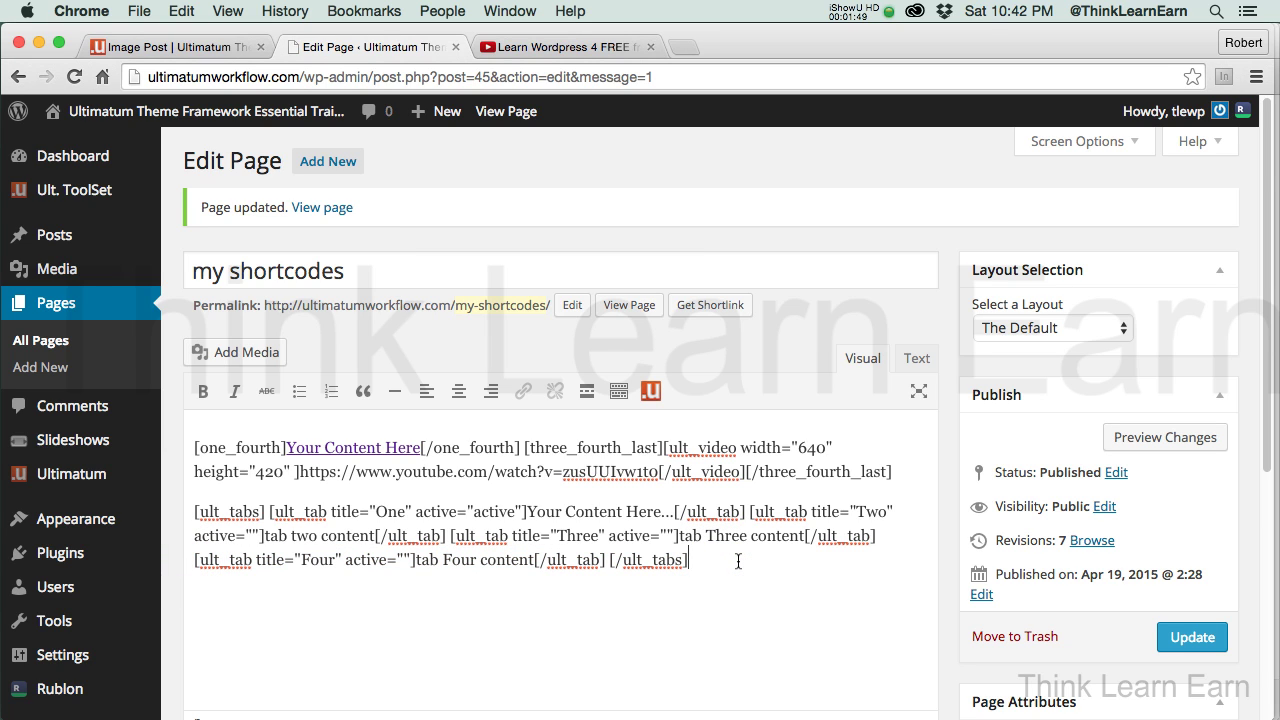
{"action": "key", "text": "ctrl+v"}
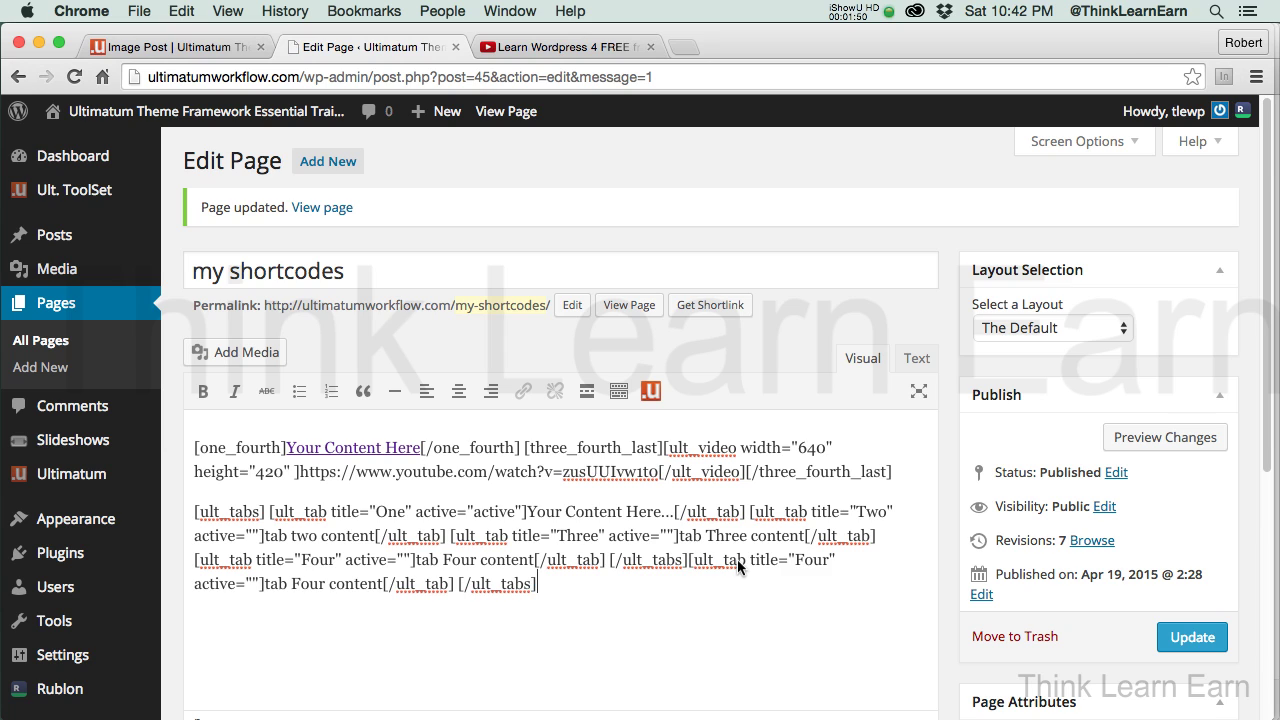
{"action": "double_click", "coordinate": [813, 562]}
{"action": "type", "text": "Five"}
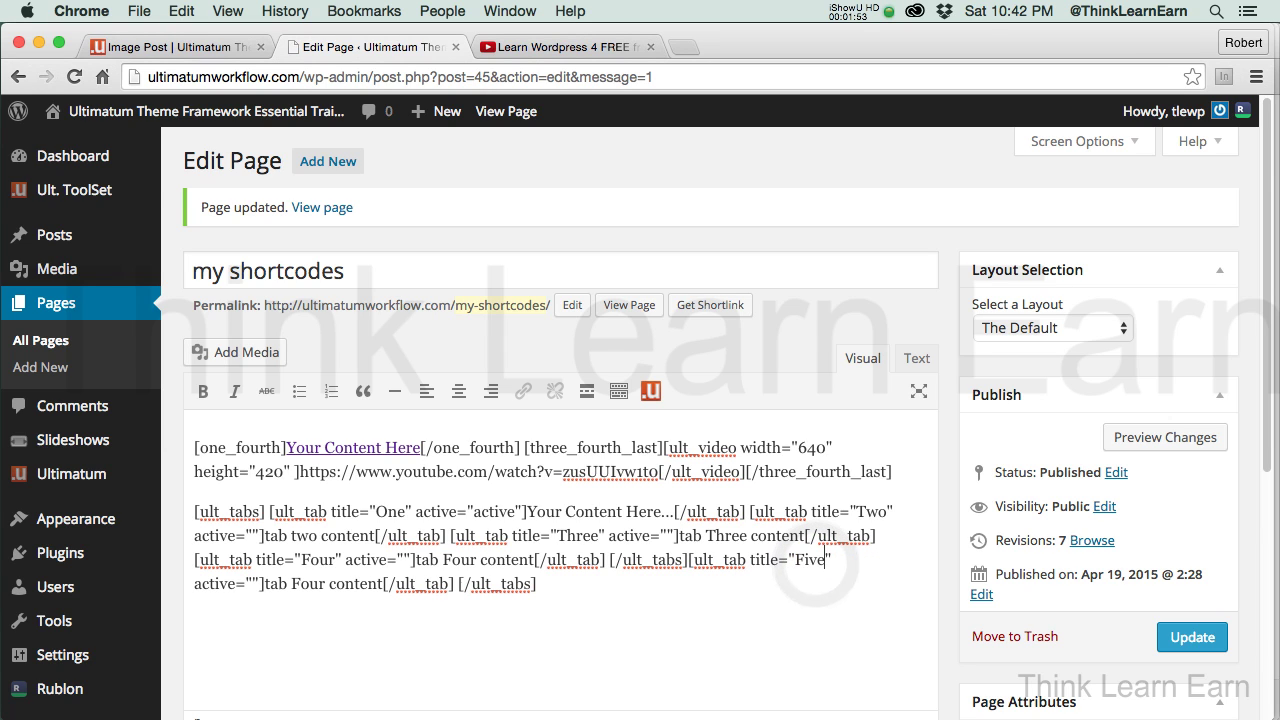
{"action": "double_click", "coordinate": [314, 583]}
{"action": "type", "text": "Five"}
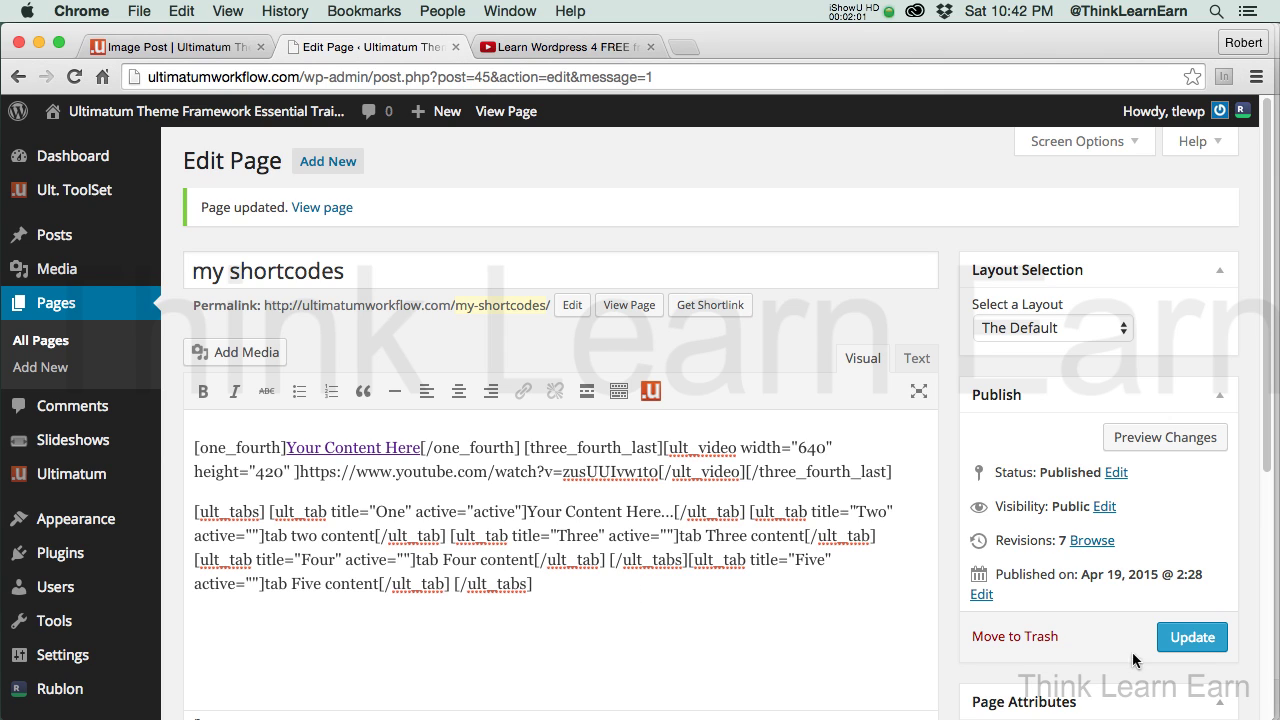
Step: Update the page, open its preview and check the contents of tabs Two, Three and Four
{"action": "left_click", "coordinate": [1199, 640]}
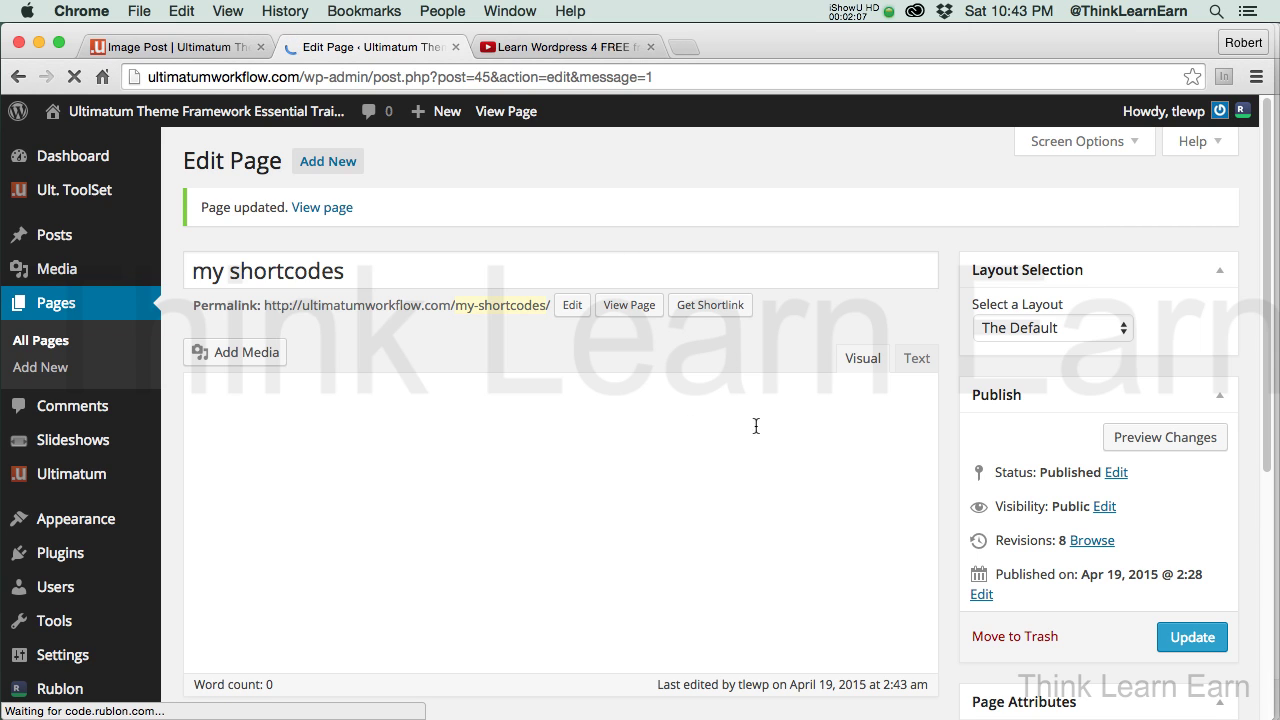
{"action": "left_click", "coordinate": [1140, 440]}
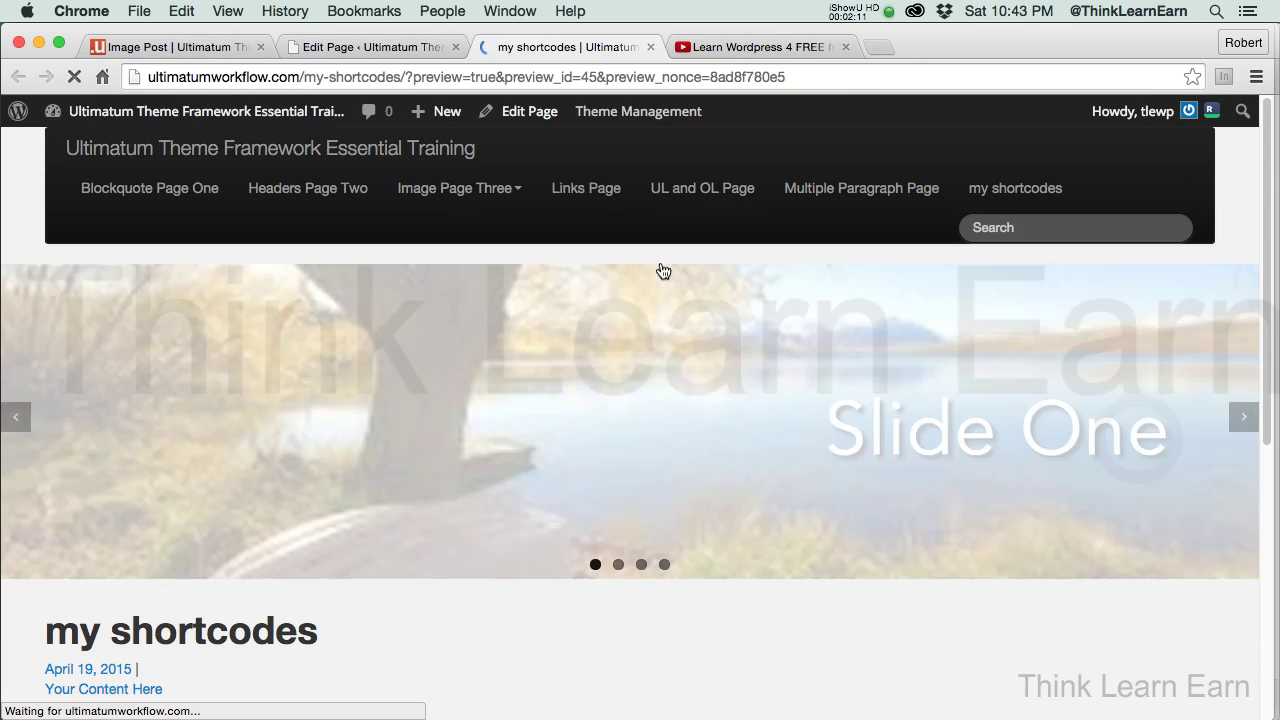
{"action": "left_click_drag", "start_coordinate": [1265, 290], "coordinate": [1266, 578]}
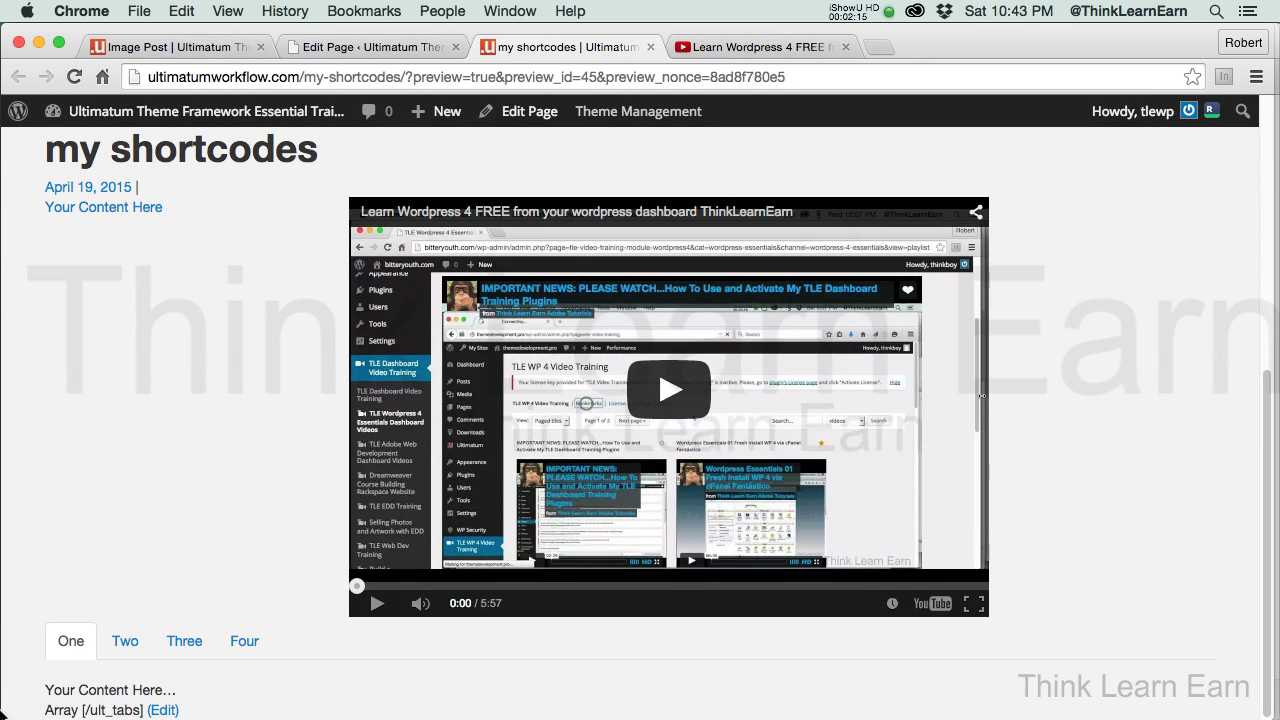
{"action": "left_click", "coordinate": [125, 645]}
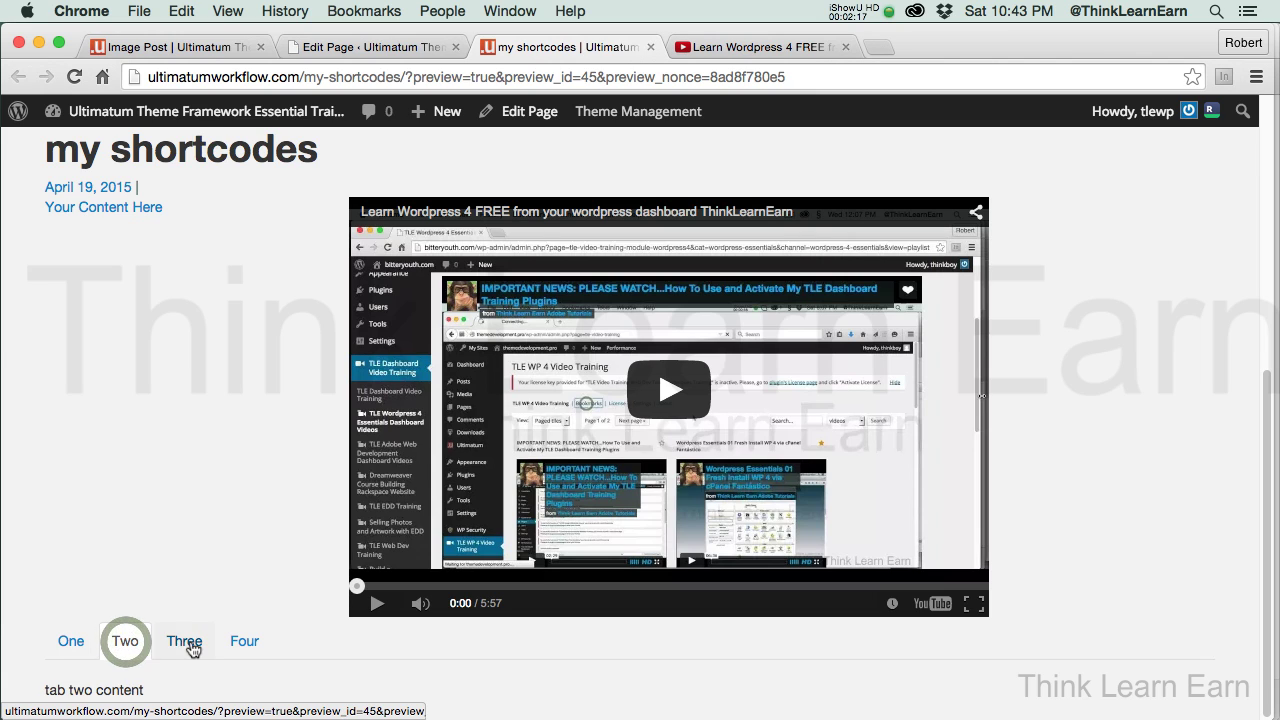
{"action": "left_click", "coordinate": [190, 648]}
{"action": "left_click", "coordinate": [244, 643]}
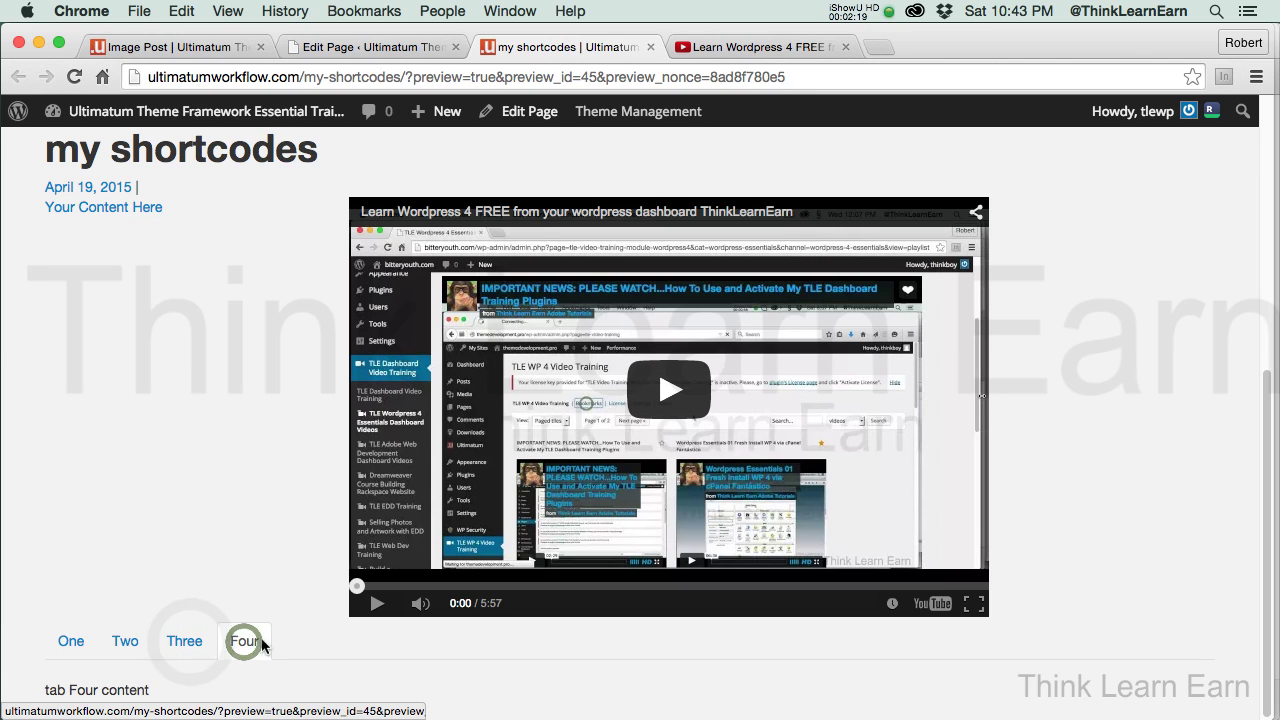
Step: Reopen the page for editing and replace tab Two's text content with a copy of the ult_video shortcode from the three_fourth_last column
{"action": "left_click", "coordinate": [530, 117]}
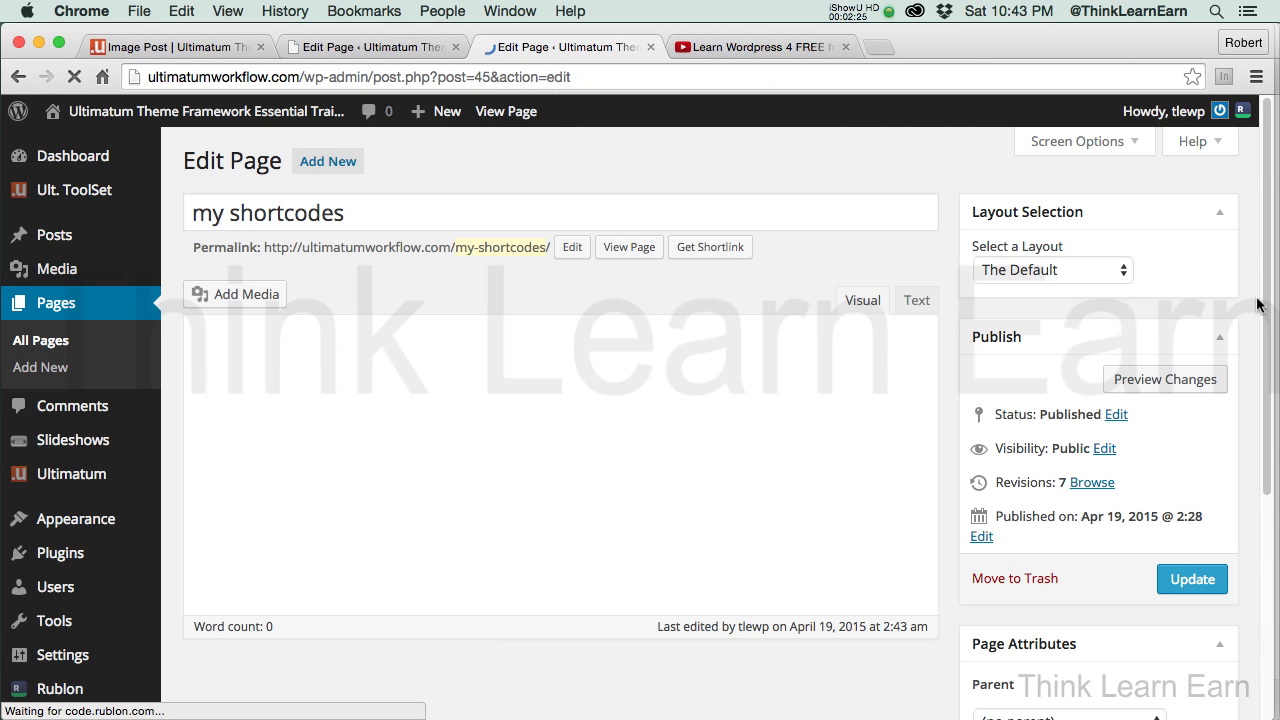
{"action": "left_click_drag", "start_coordinate": [1263, 292], "coordinate": [1271, 330]}
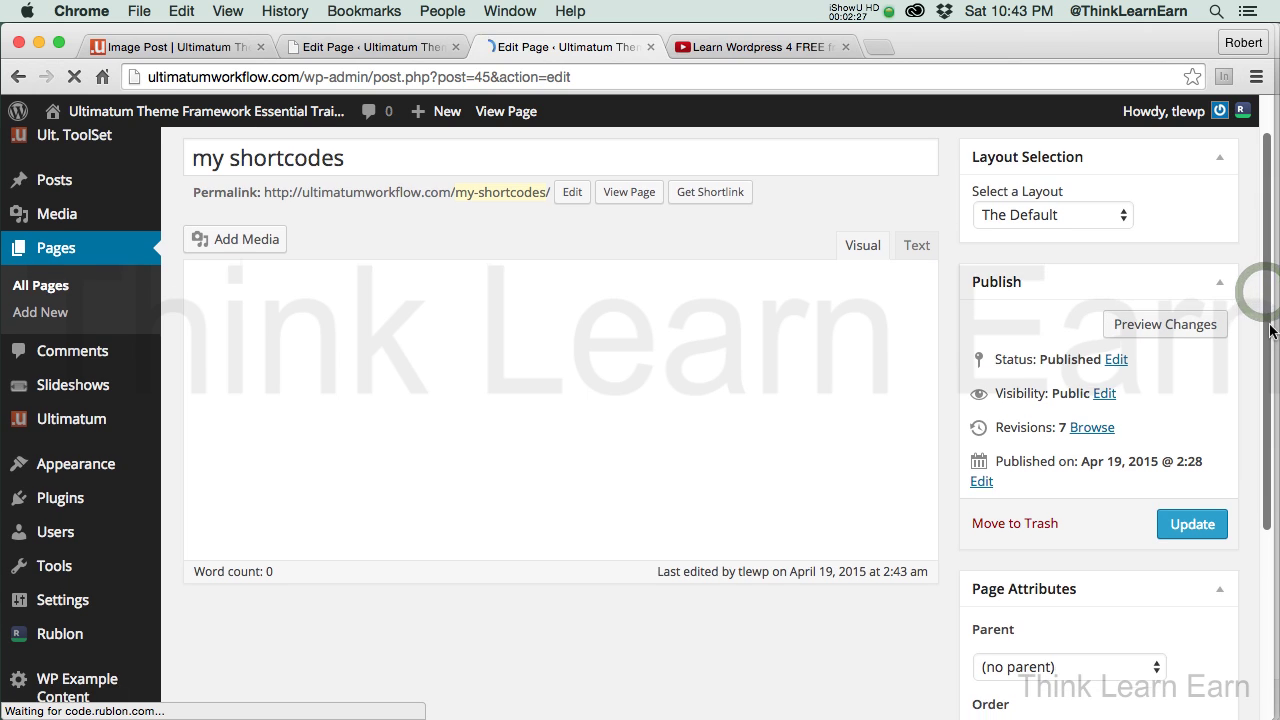
{"action": "left_click", "coordinate": [561, 376]}
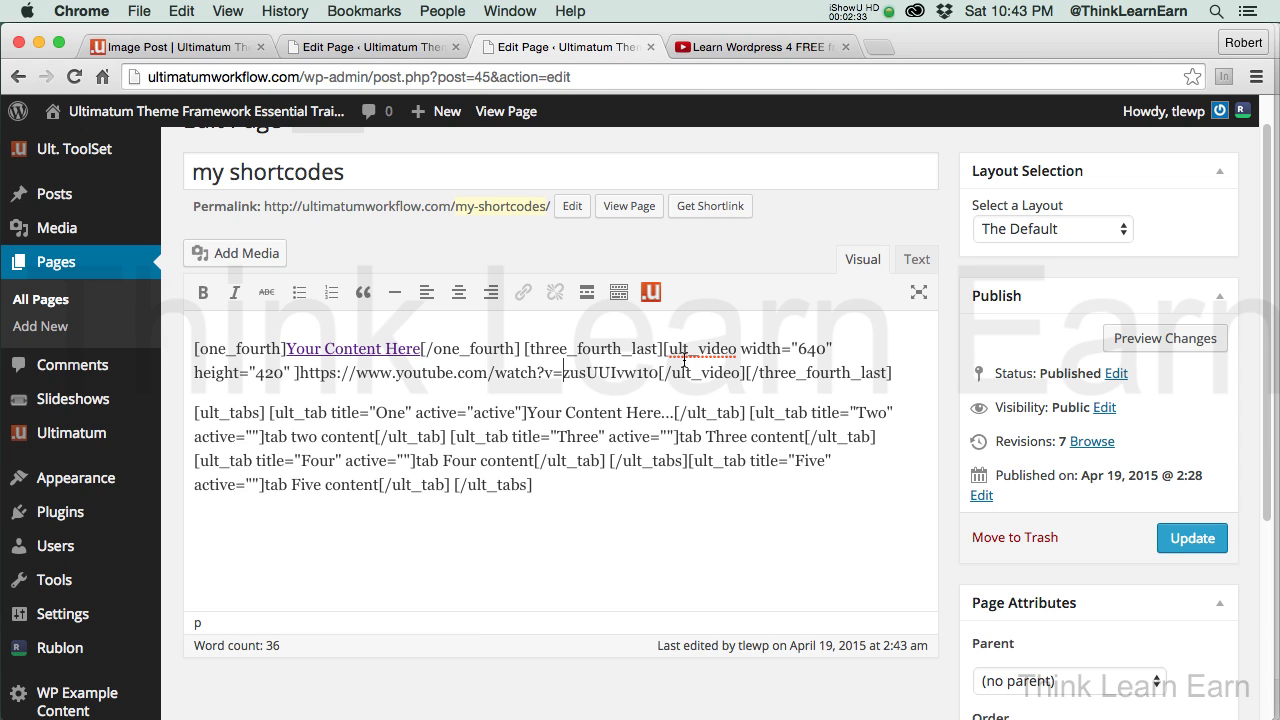
{"action": "left_click_drag", "start_coordinate": [665, 348], "coordinate": [748, 374]}
{"action": "key", "text": "super+c"}
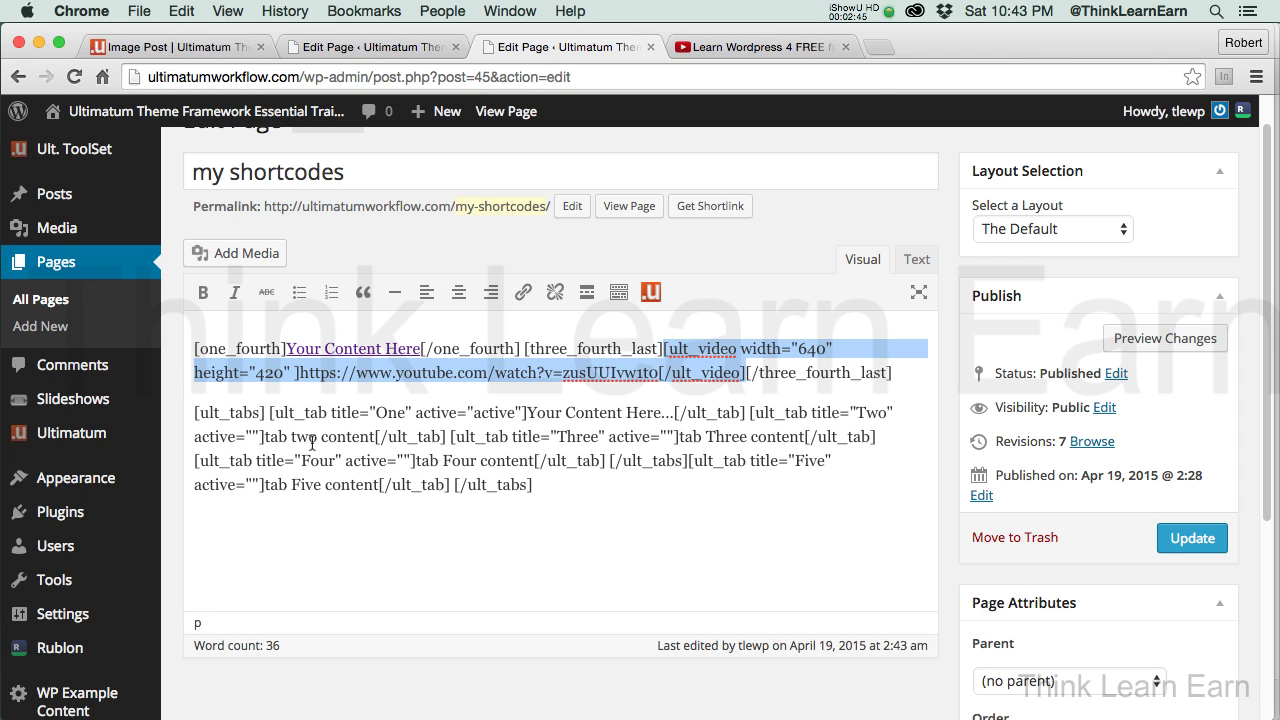
{"action": "left_click_drag", "start_coordinate": [264, 438], "coordinate": [376, 438]}
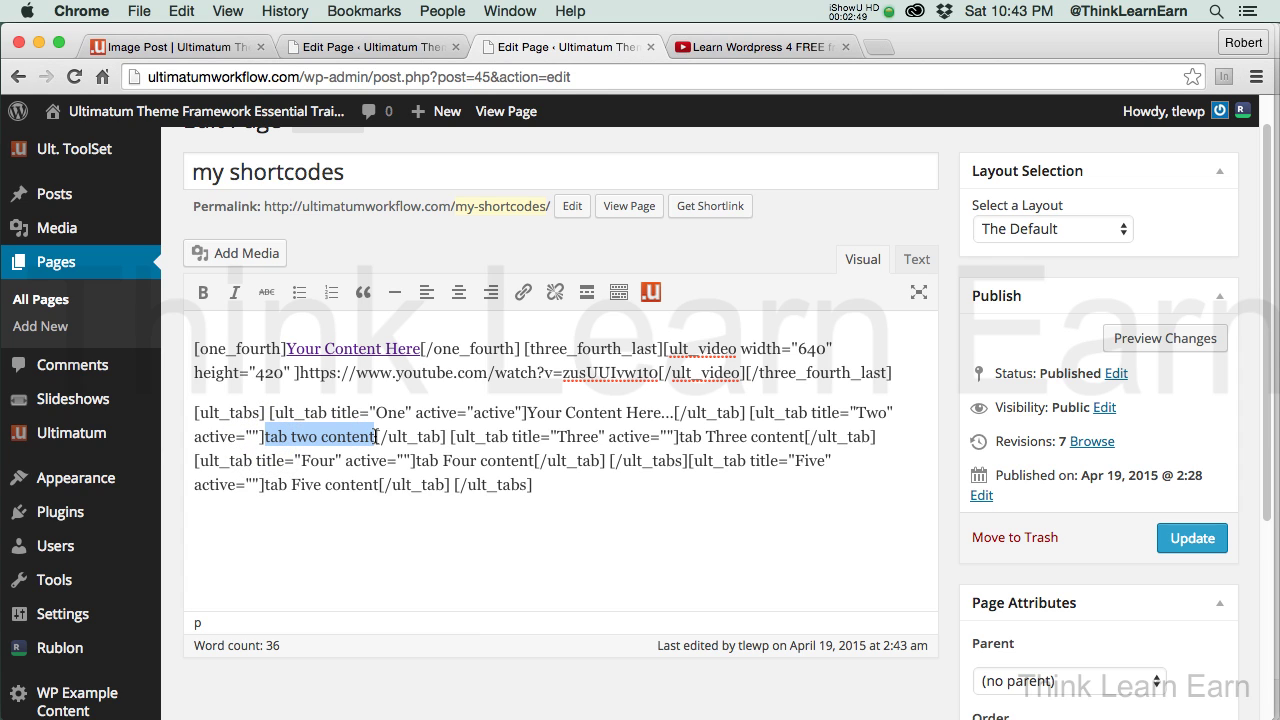
{"action": "key", "text": "super+v"}
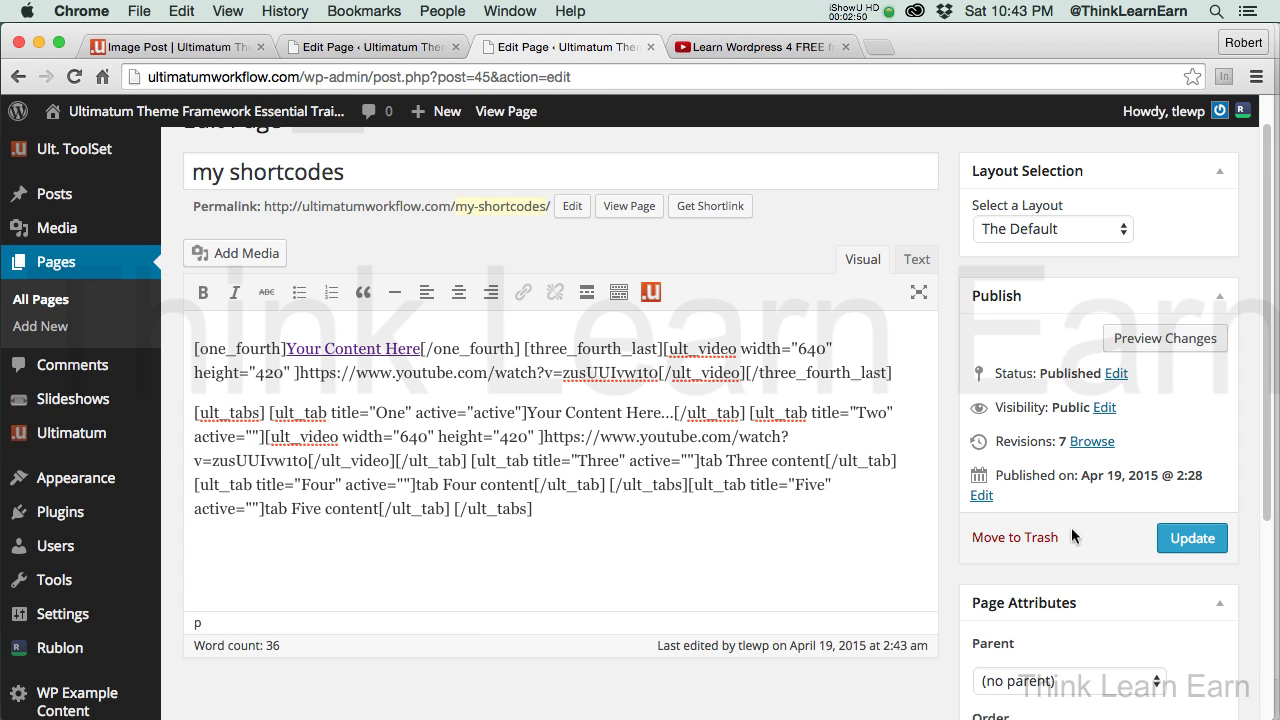
Step: Update the page, open its preview and check tabs Three, Four, Two and One, viewing the video in tab Two
{"action": "left_click", "coordinate": [1192, 538]}
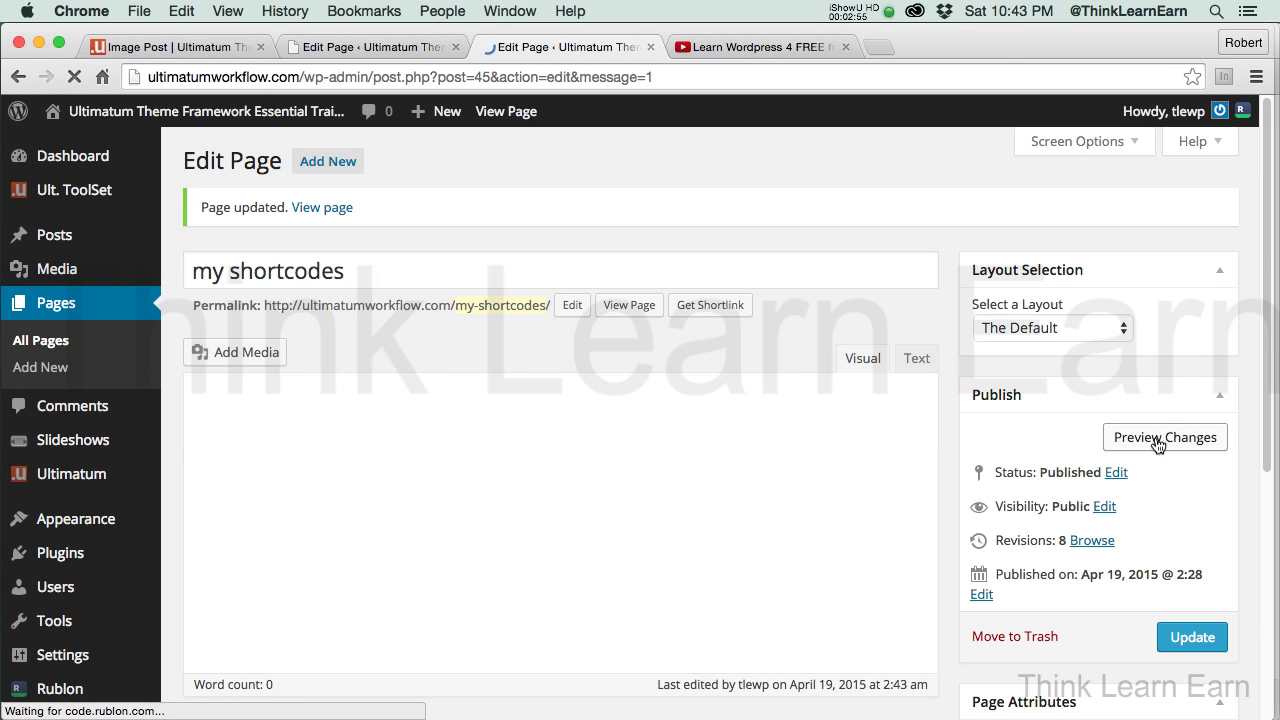
{"action": "left_click", "coordinate": [1160, 438]}
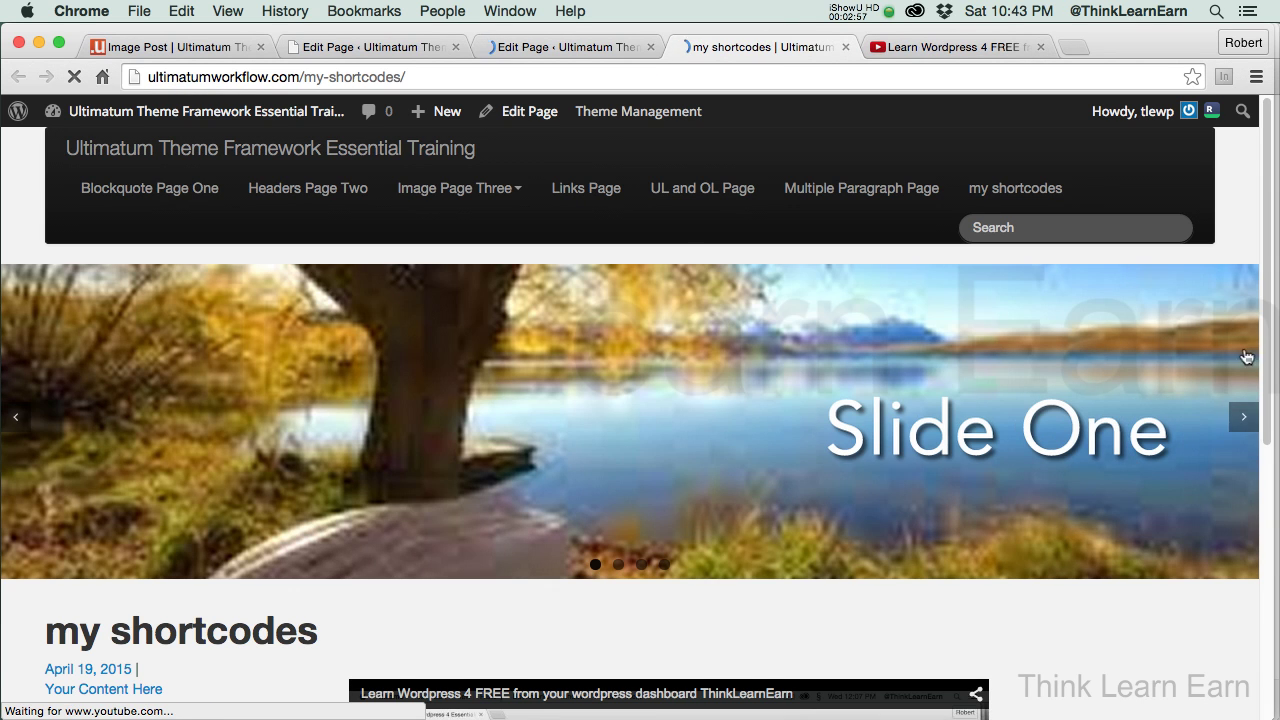
{"action": "left_click", "coordinate": [1265, 352]}
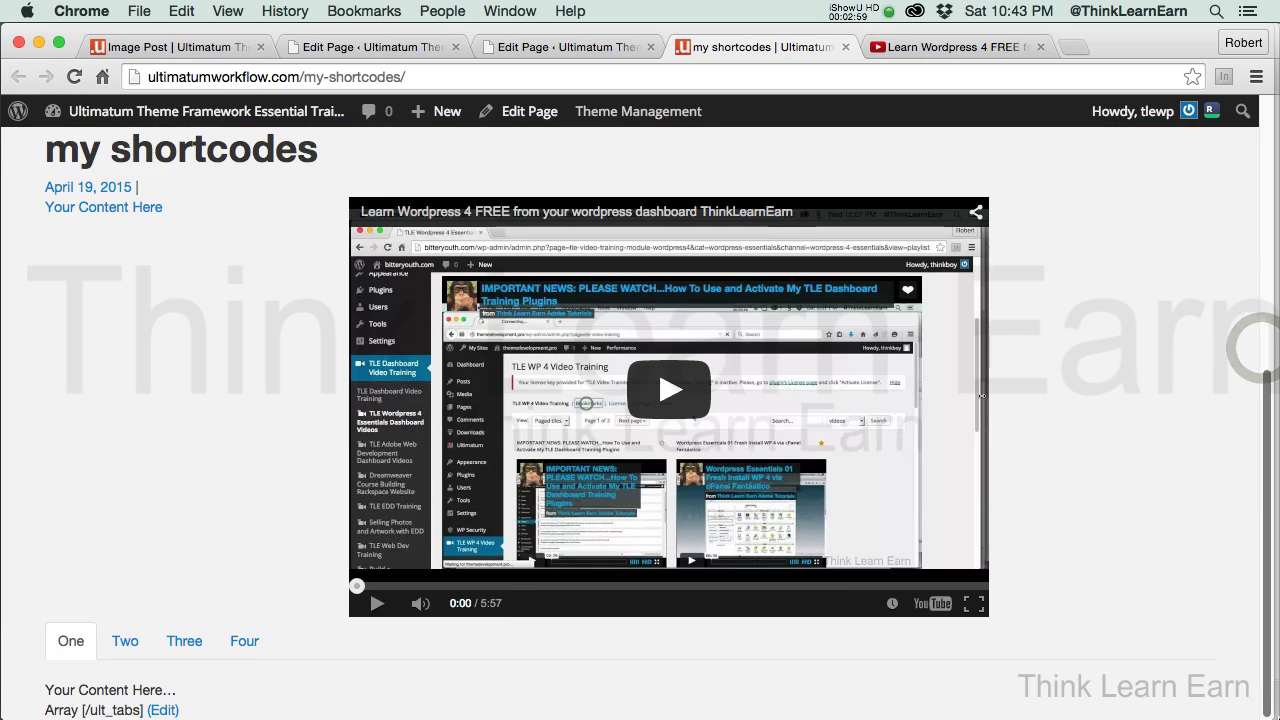
{"action": "left_click", "coordinate": [186, 641]}
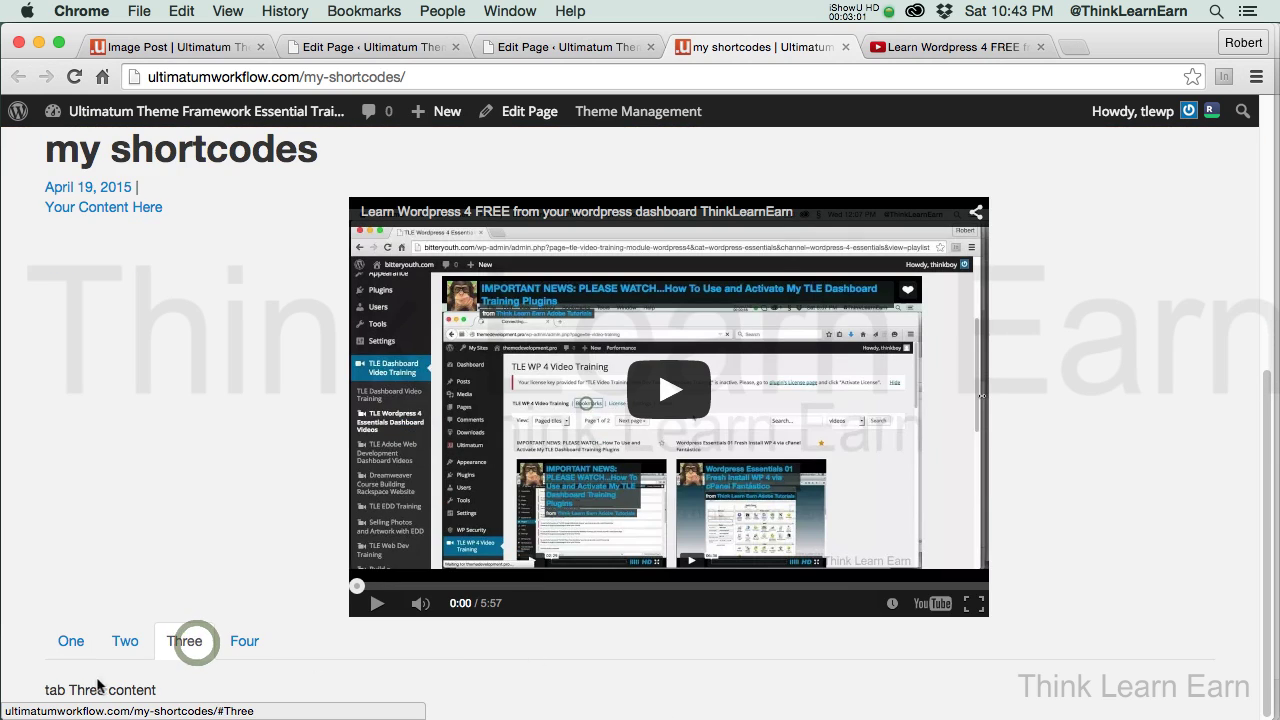
{"action": "left_click", "coordinate": [253, 642]}
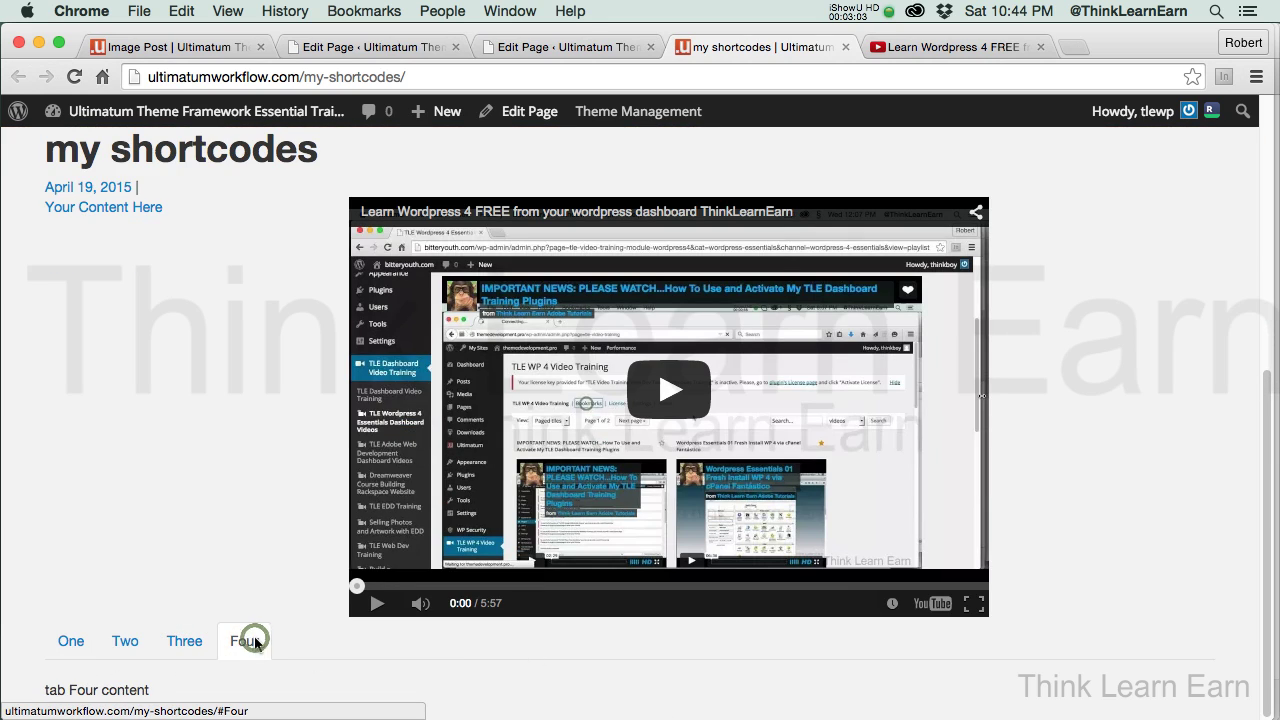
{"action": "left_click", "coordinate": [125, 642]}
{"action": "scroll", "coordinate": [1265, 537], "scroll_direction": "down", "scroll_amount": 2}
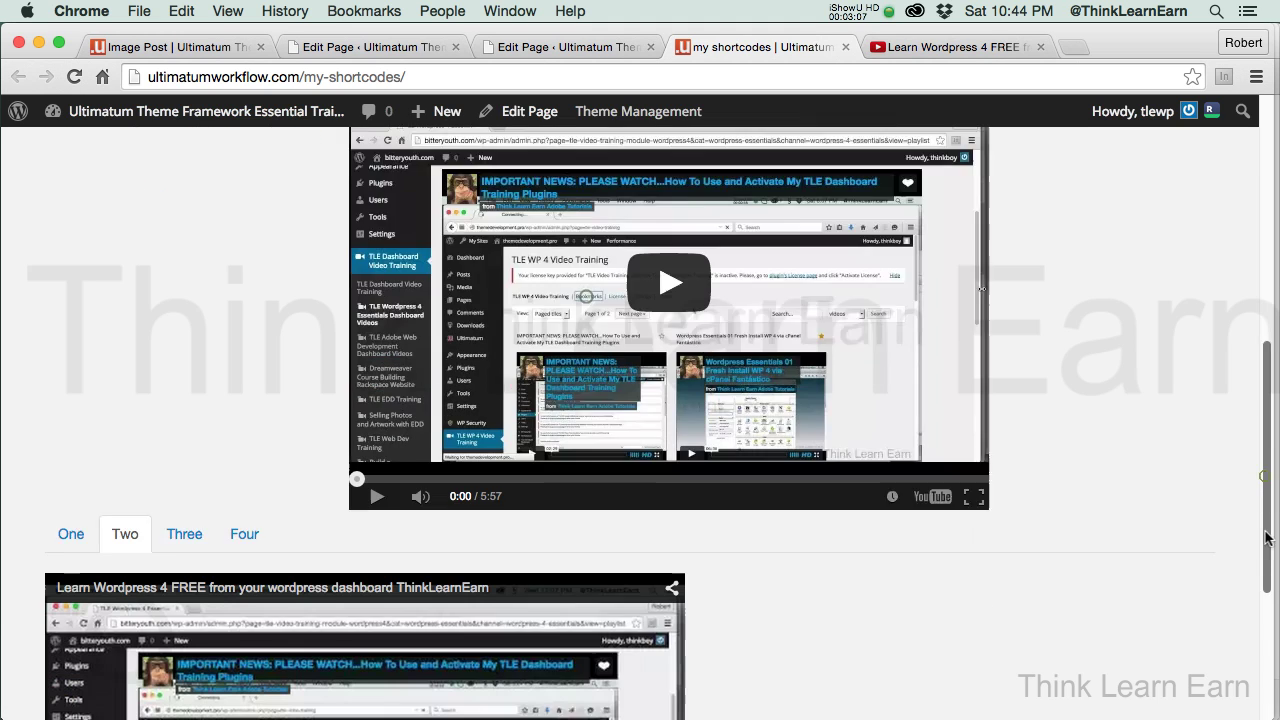
{"action": "scroll", "coordinate": [1265, 537], "scroll_direction": "down", "scroll_amount": 5}
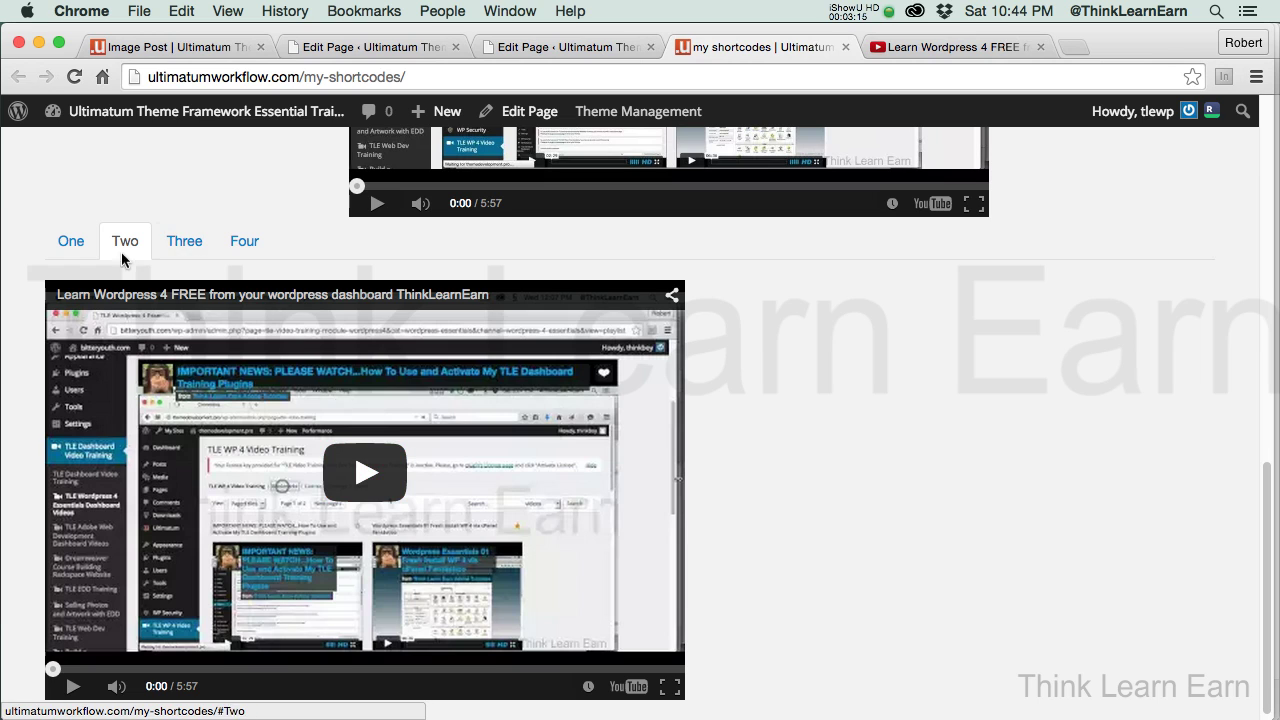
{"action": "left_click", "coordinate": [76, 245]}
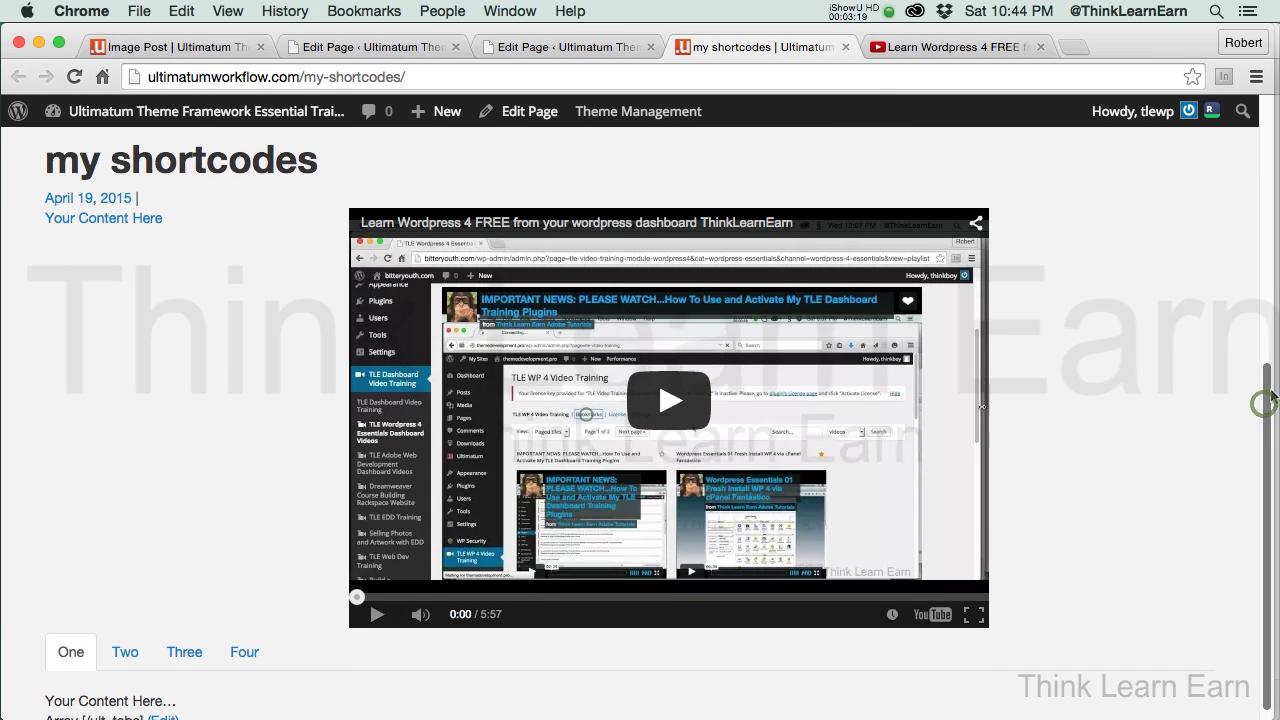
{"action": "mouse_move", "coordinate": [1272, 397]}
{"action": "left_mouse_down"}
{"action": "mouse_move", "coordinate": [1273, 411]}
{"action": "mouse_move", "coordinate": [1273, 397]}
{"action": "left_mouse_up"}
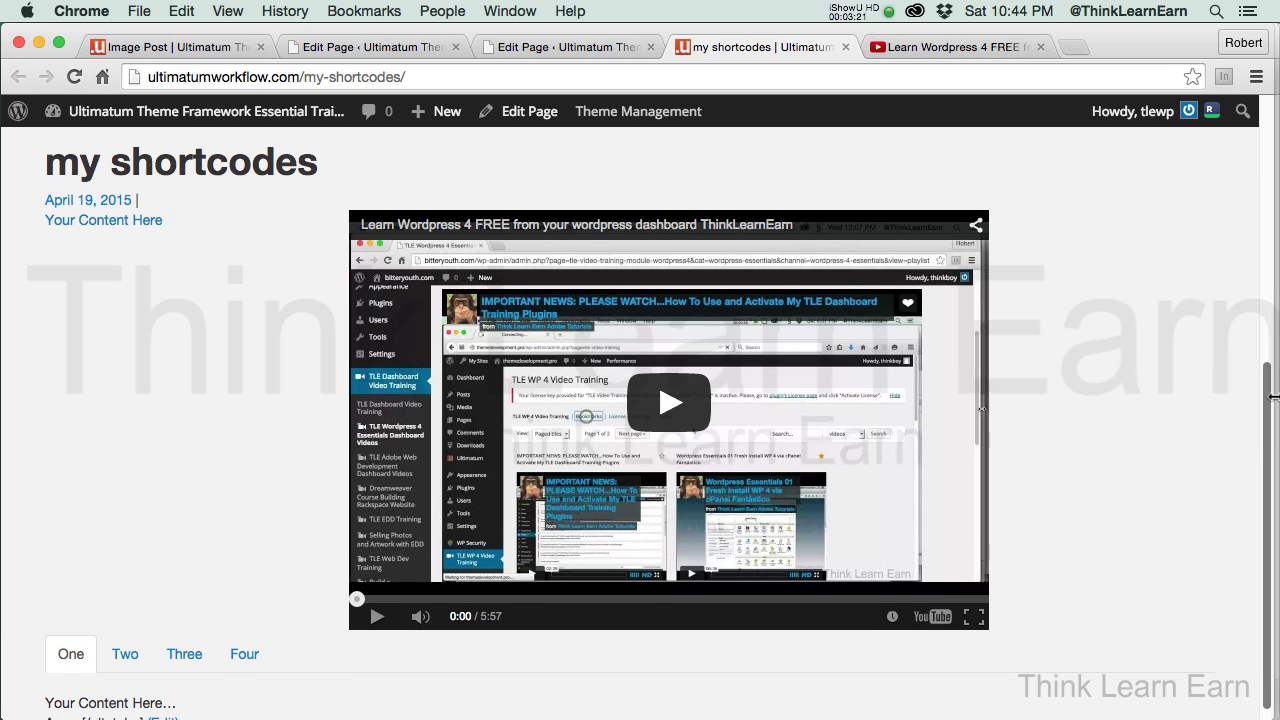
Step: Reopen the page for editing and replace tab Four's text content with the slide-2.jpg image from the media library
{"action": "left_click", "coordinate": [520, 111]}
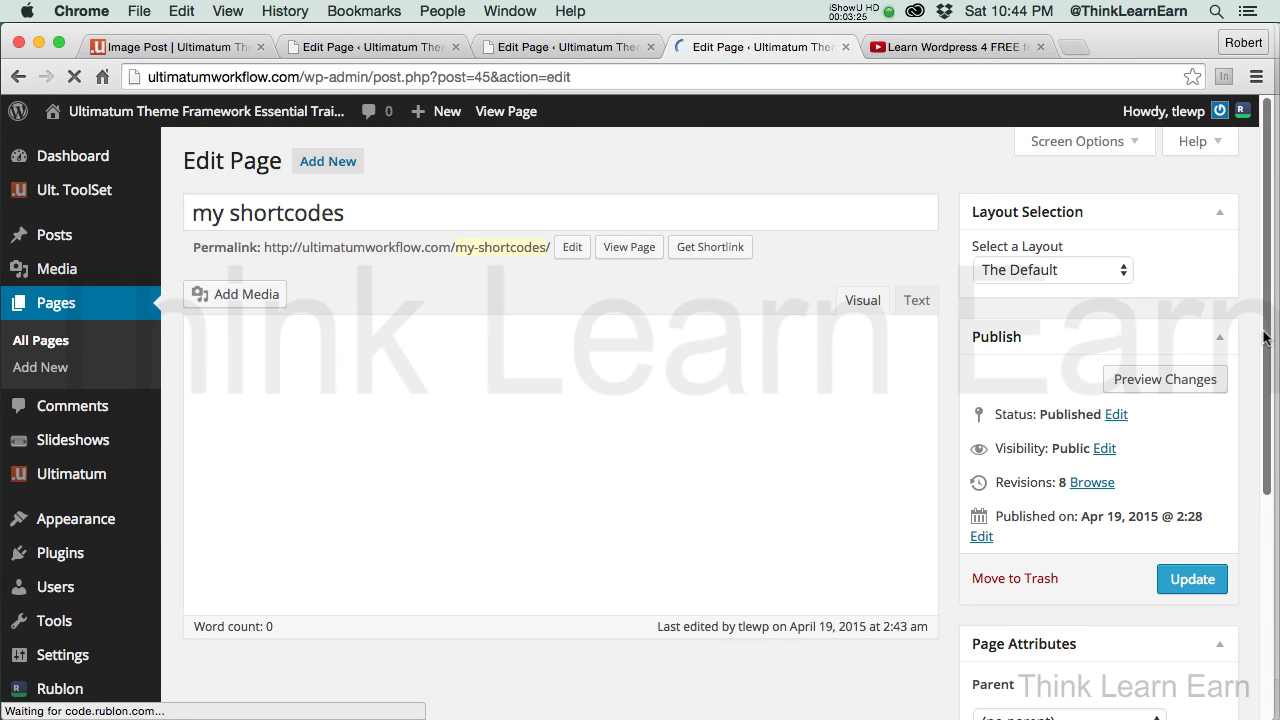
{"action": "left_click_drag", "start_coordinate": [1266, 336], "coordinate": [1264, 350]}
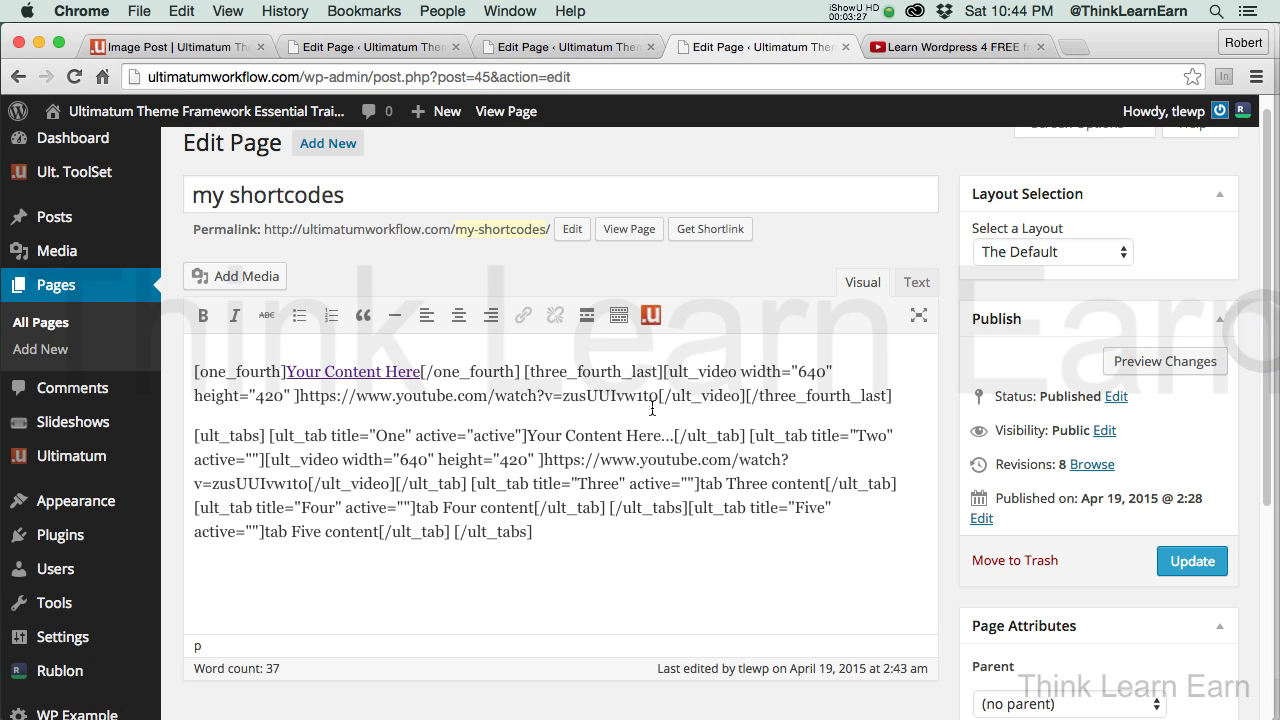
{"action": "left_click", "coordinate": [654, 412]}
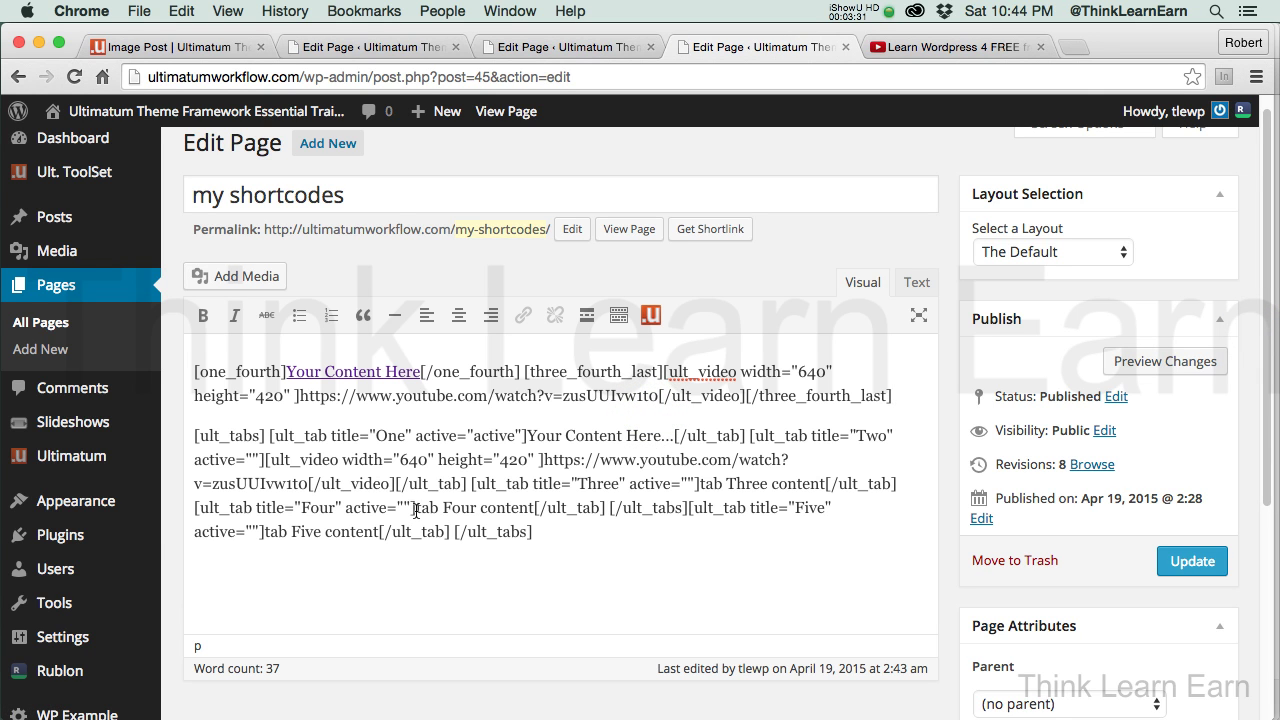
{"action": "left_click_drag", "start_coordinate": [522, 510], "coordinate": [534, 510]}
{"action": "left_click", "coordinate": [250, 281]}
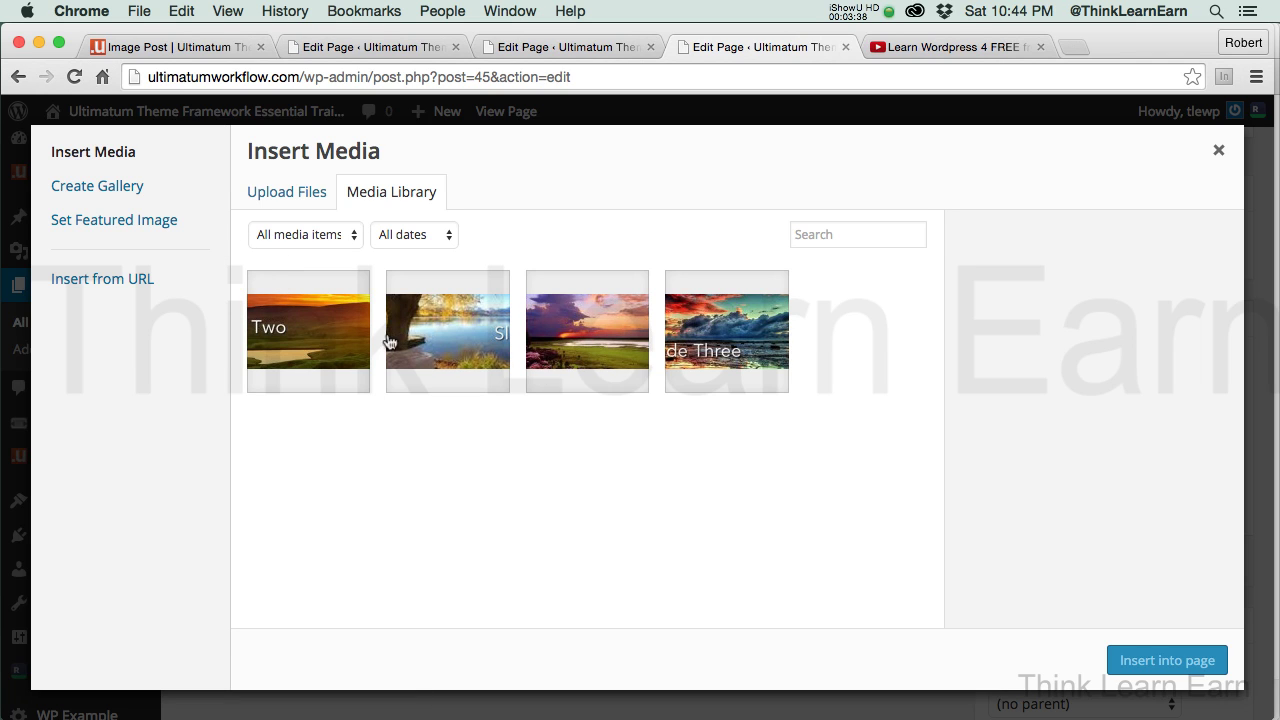
{"action": "left_click", "coordinate": [318, 335]}
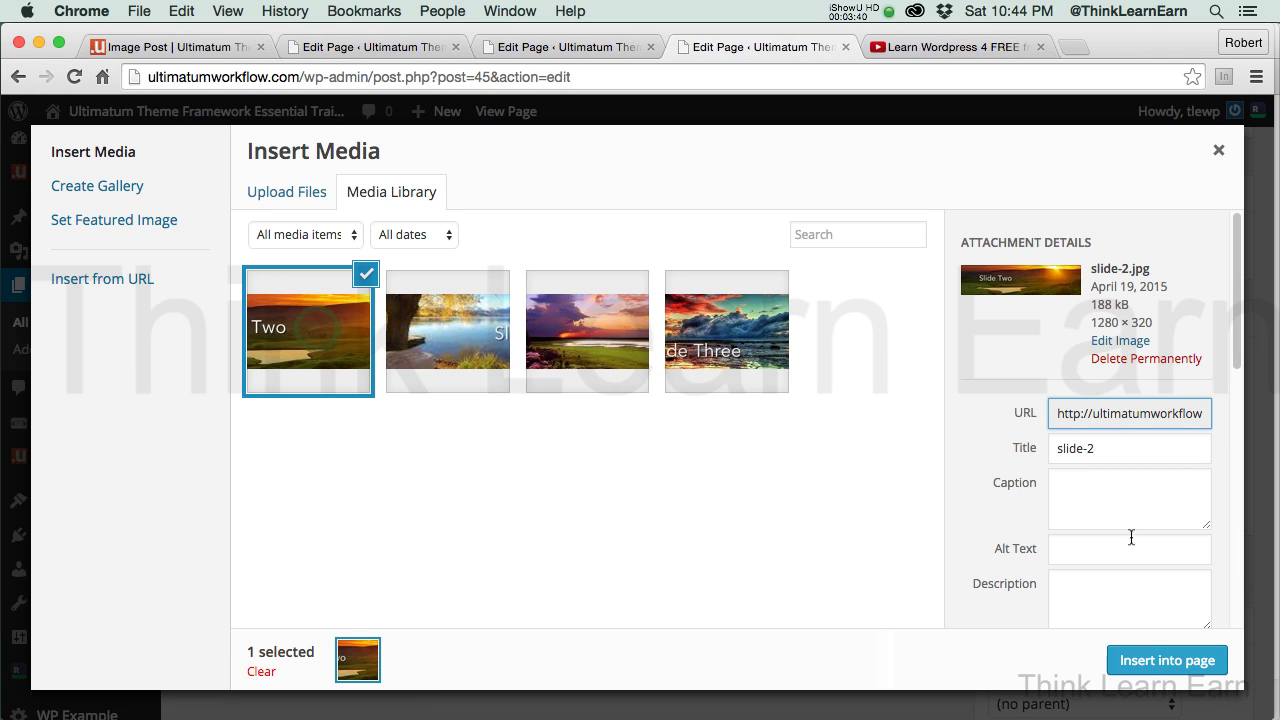
{"action": "left_click", "coordinate": [1173, 663]}
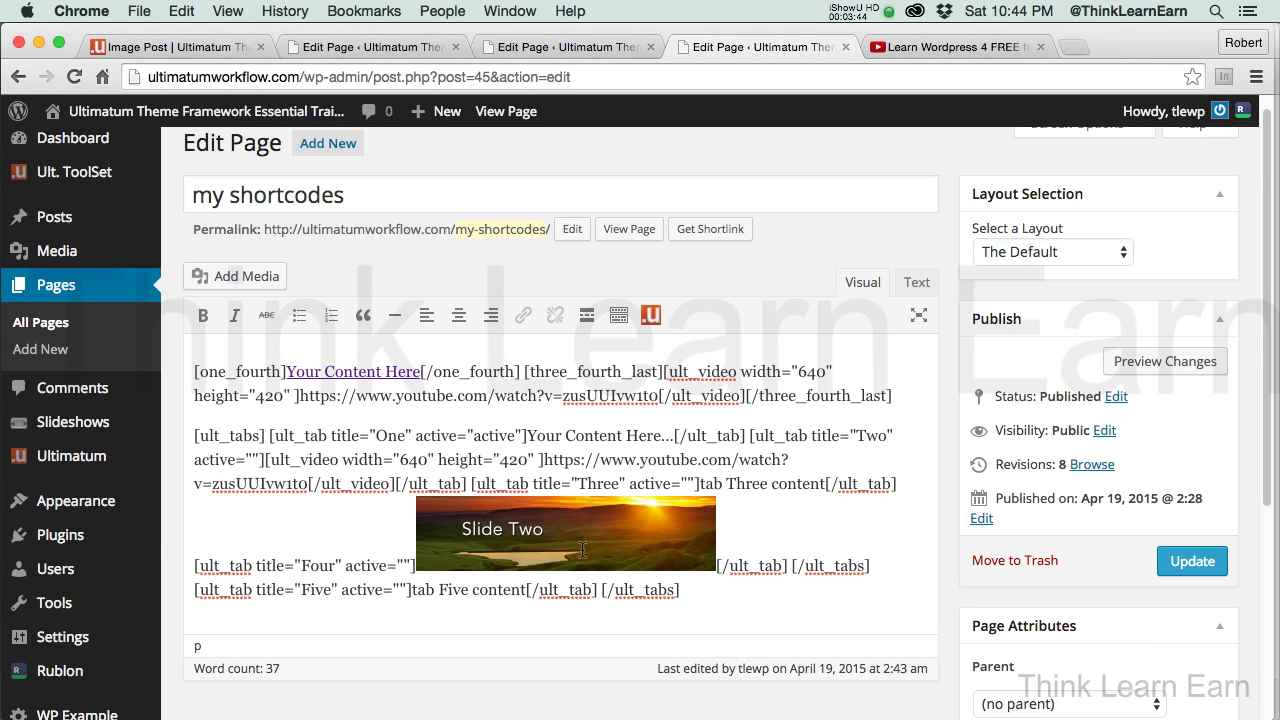
Step: Update the page, keeping The Default layout, and check the image in tab Four in the preview
{"action": "left_click", "coordinate": [1183, 566]}
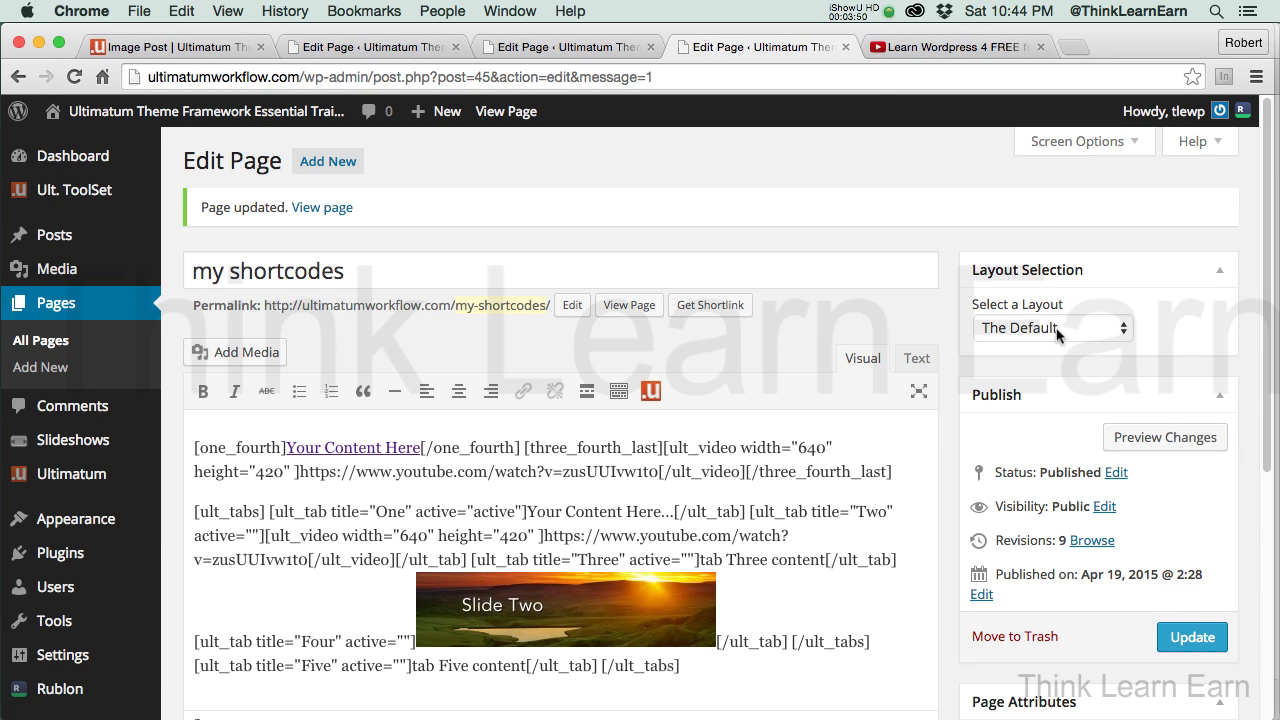
{"action": "left_click", "coordinate": [1058, 334]}
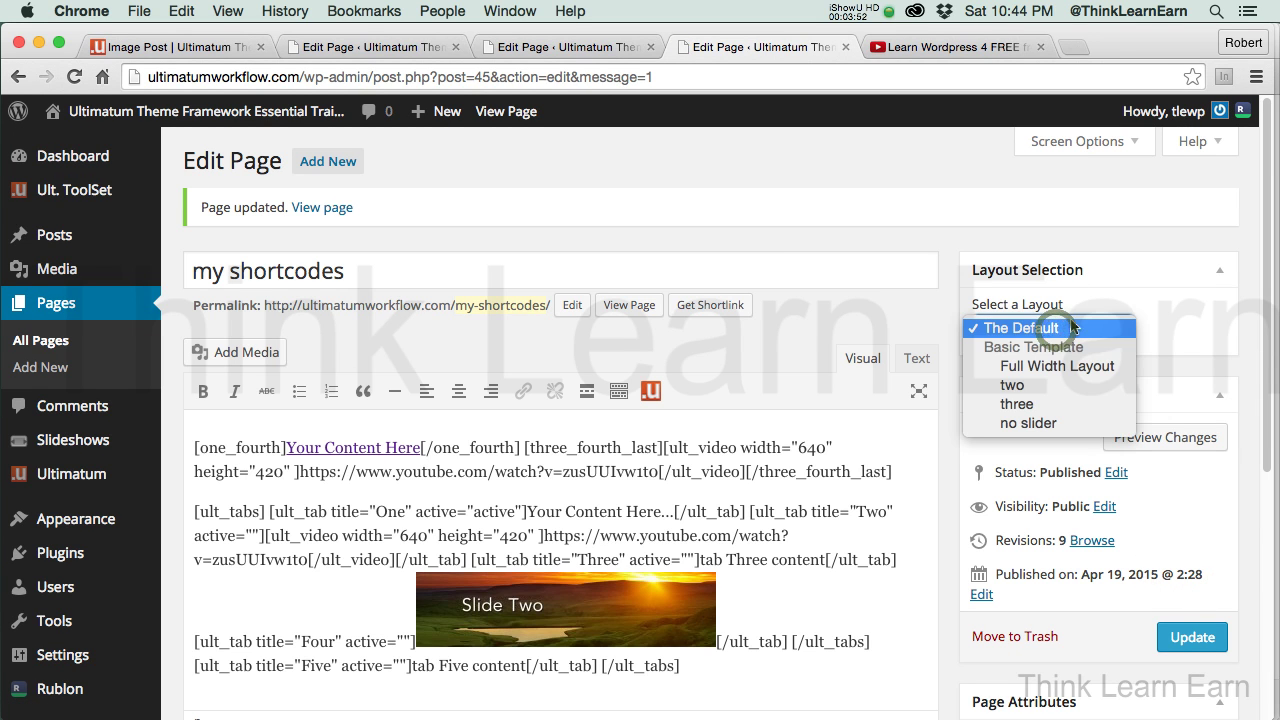
{"action": "left_click", "coordinate": [1131, 298]}
{"action": "left_click", "coordinate": [1168, 437]}
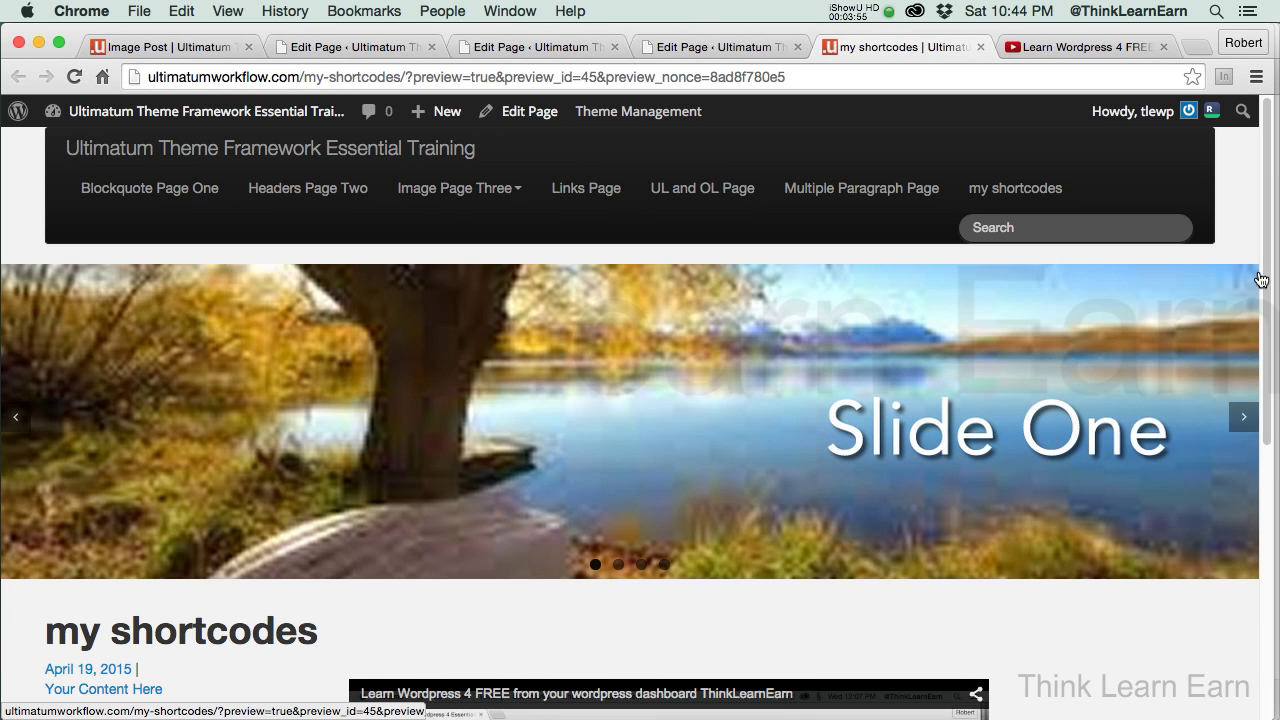
{"action": "left_click_drag", "start_coordinate": [1266, 300], "coordinate": [1268, 610]}
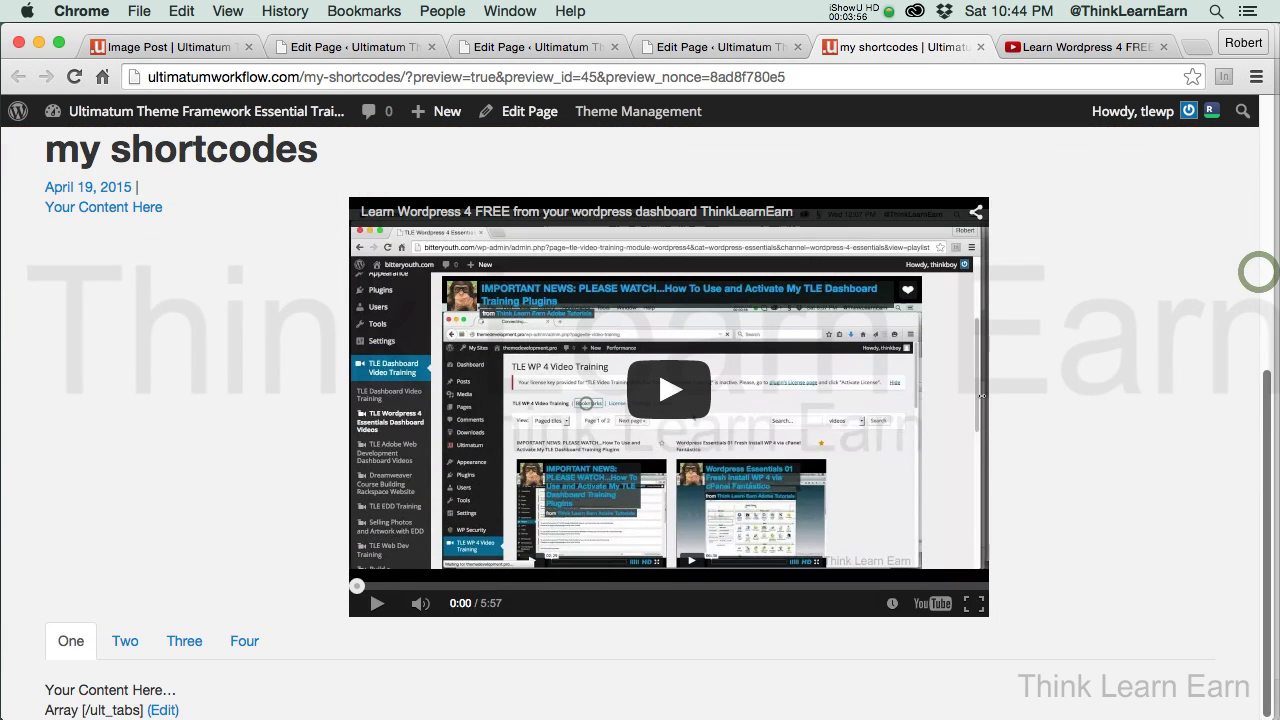
{"action": "left_click", "coordinate": [247, 643]}
{"action": "left_click_drag", "start_coordinate": [1262, 413], "coordinate": [1270, 597]}
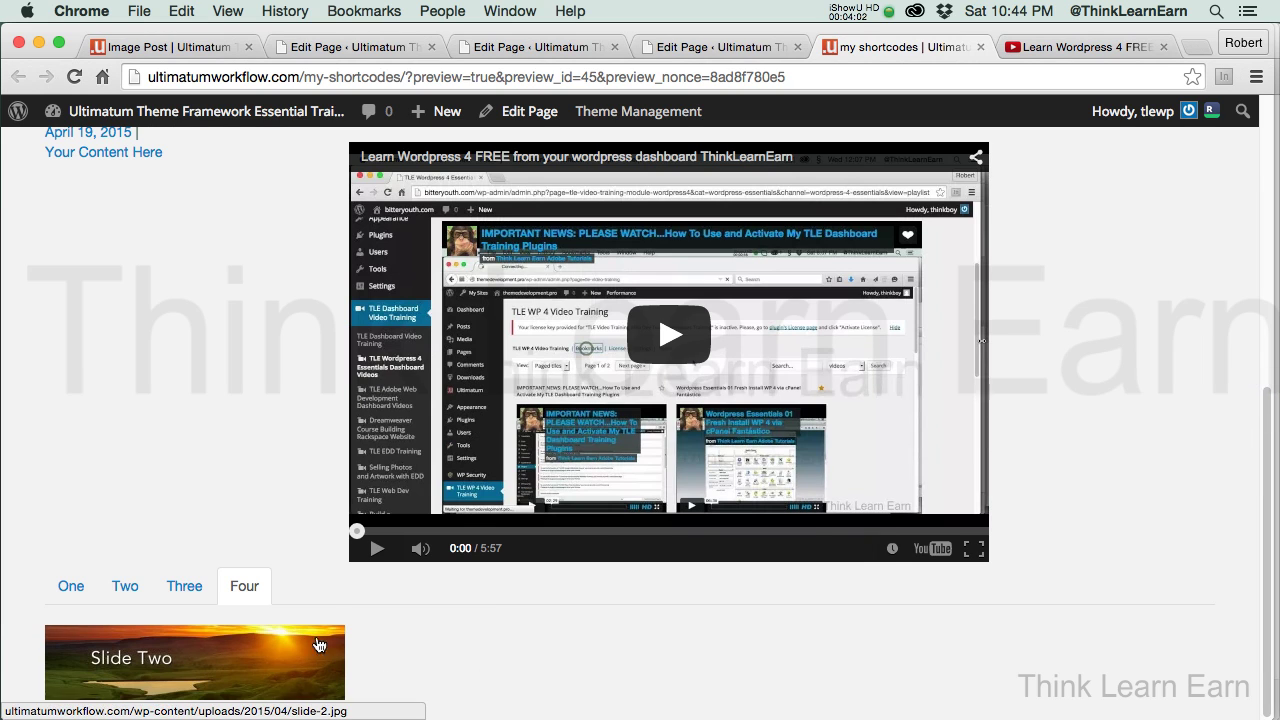
Step: Switch through tabs Three, Four, Two and One in the preview to compare their contents
{"action": "left_click", "coordinate": [184, 588]}
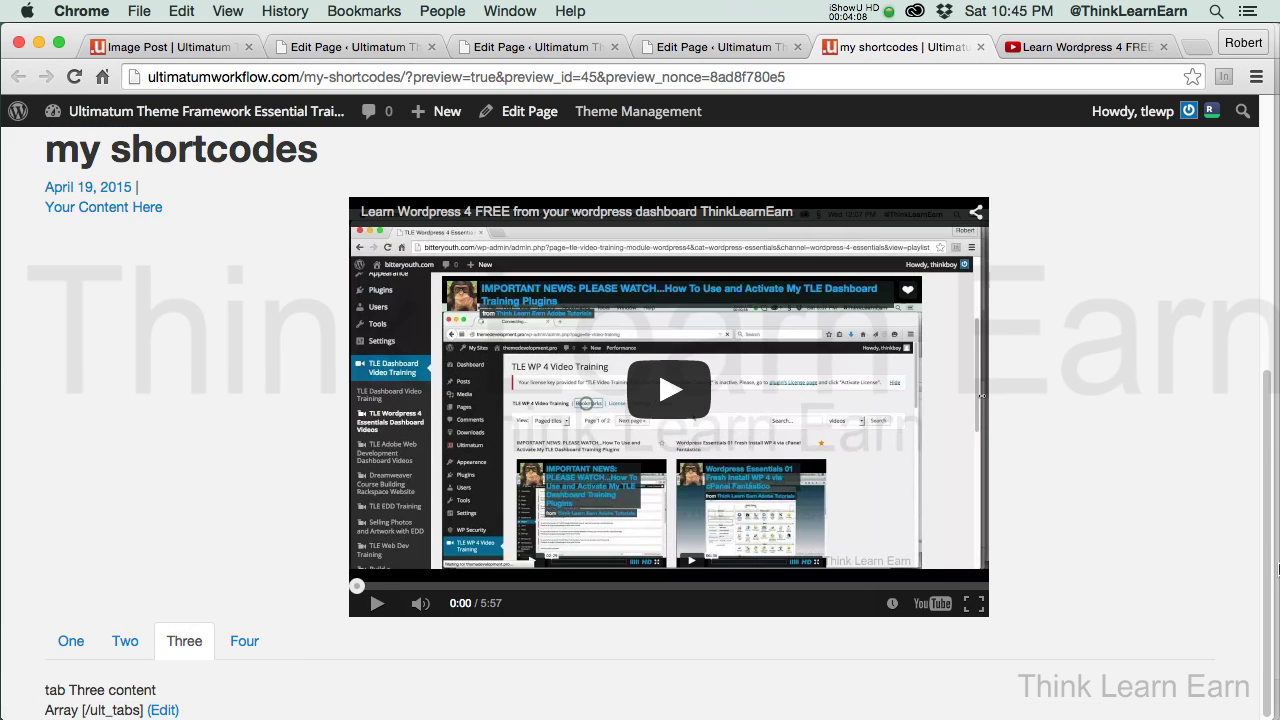
{"action": "left_click", "coordinate": [1262, 472]}
{"action": "left_click", "coordinate": [246, 643]}
{"action": "left_click", "coordinate": [185, 642]}
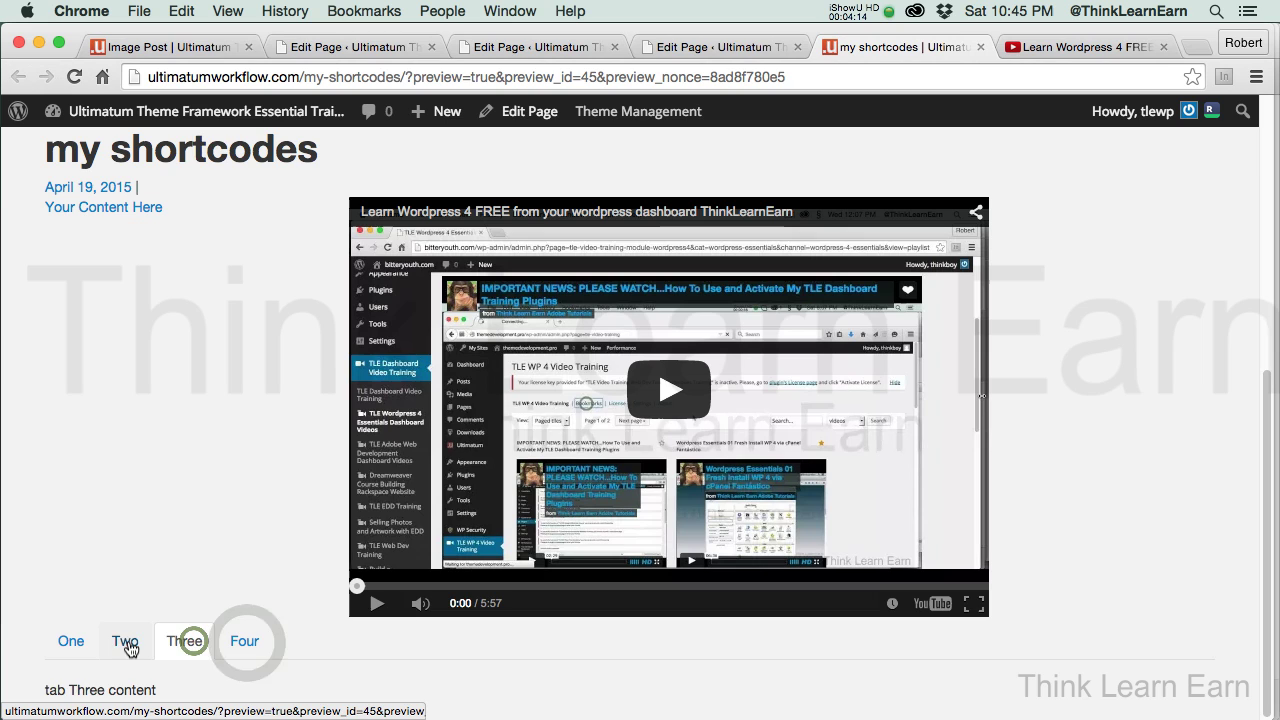
{"action": "left_click", "coordinate": [124, 641]}
{"action": "left_click", "coordinate": [69, 641]}
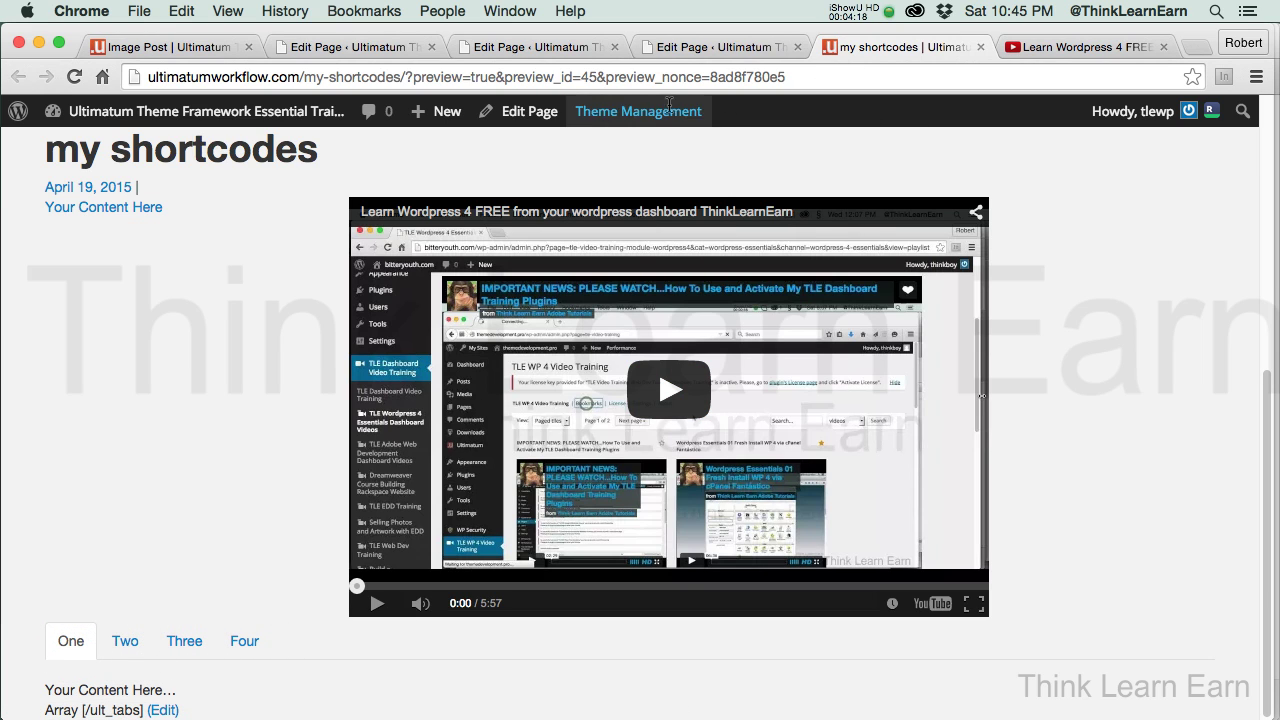
Step: Reopen the page for editing and start an Ultimatum Accordion shortcode on a new line below the tabs shortcode
{"action": "left_click", "coordinate": [517, 117]}
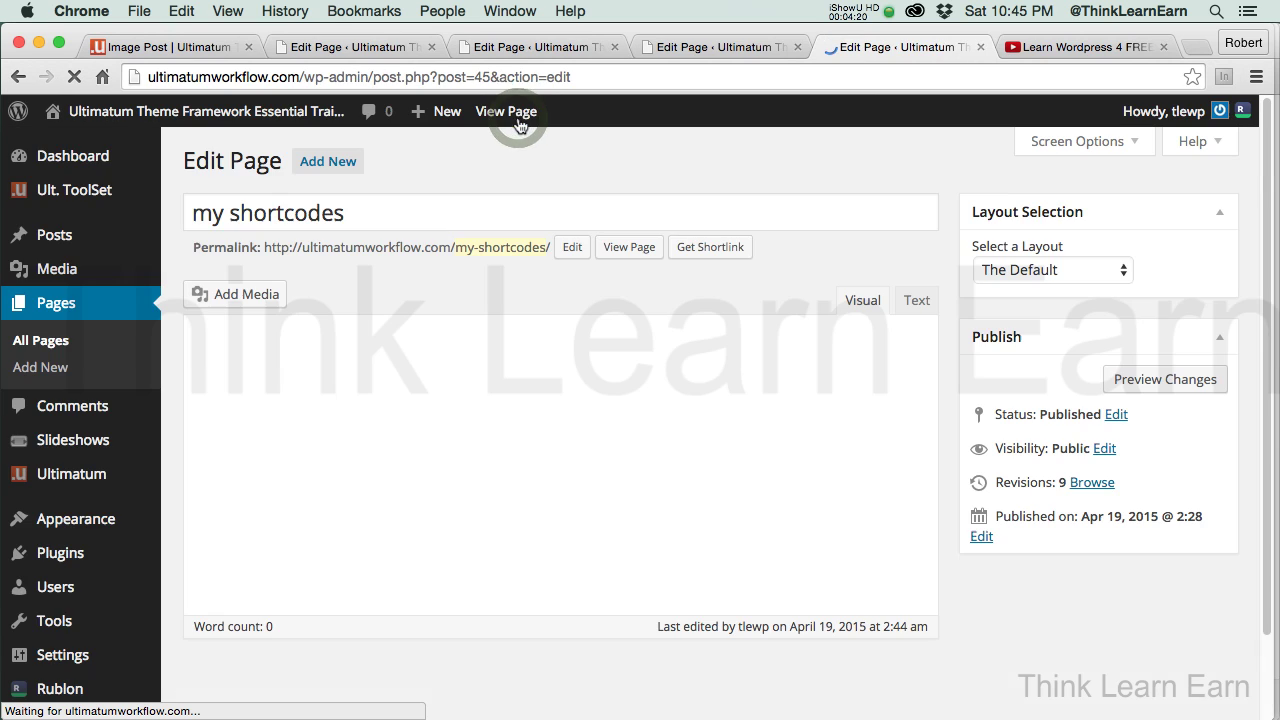
{"action": "scroll", "coordinate": [1266, 370], "scroll_direction": "down", "scroll_amount": 3}
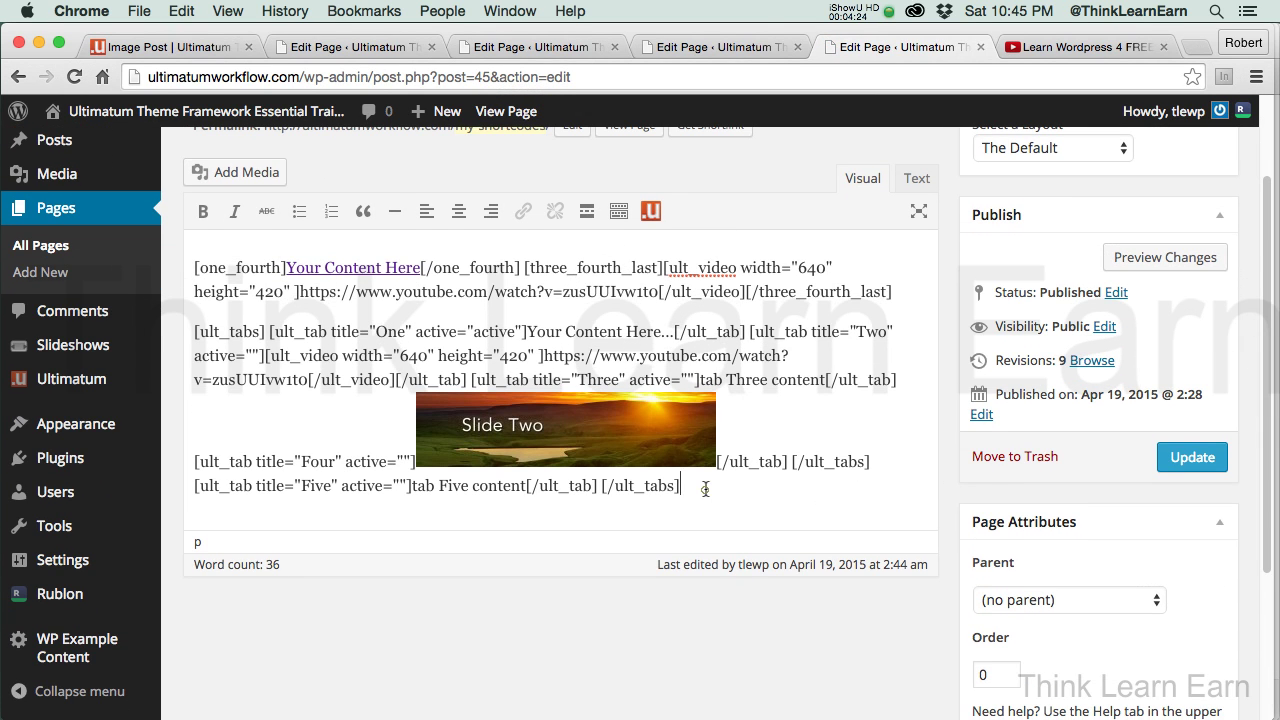
{"action": "key", "text": "Return"}
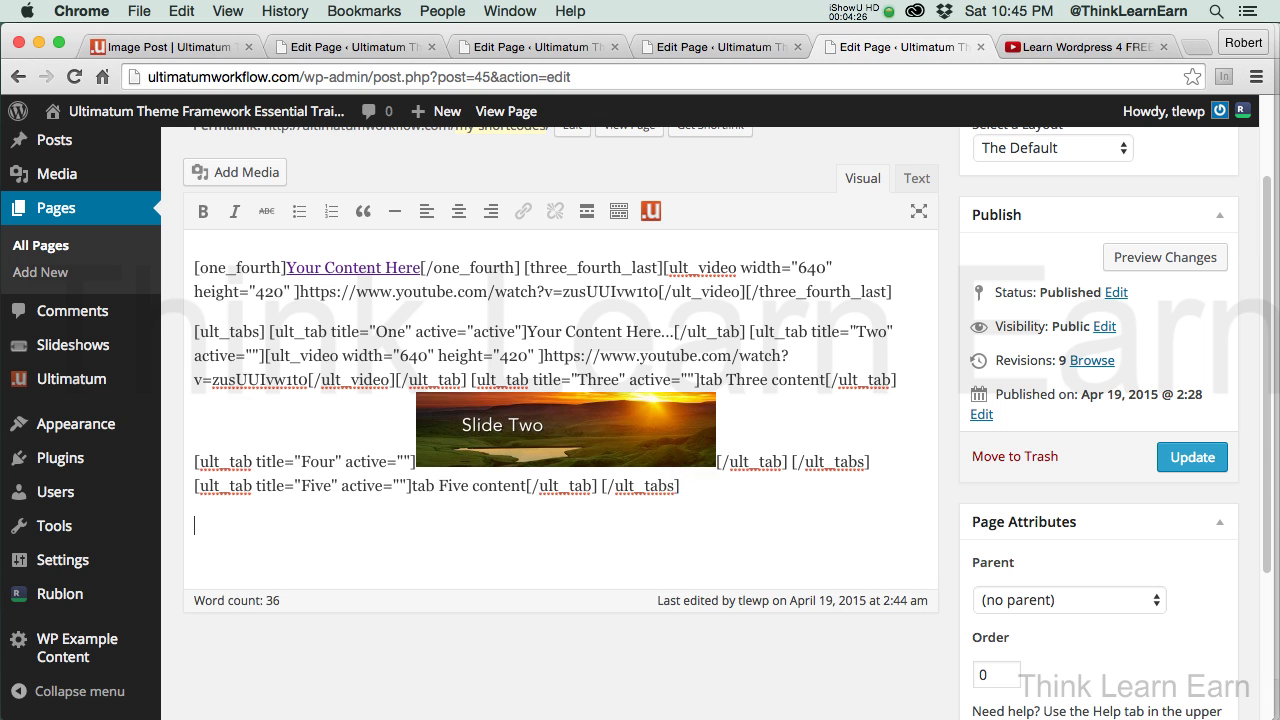
{"action": "left_click", "coordinate": [652, 209]}
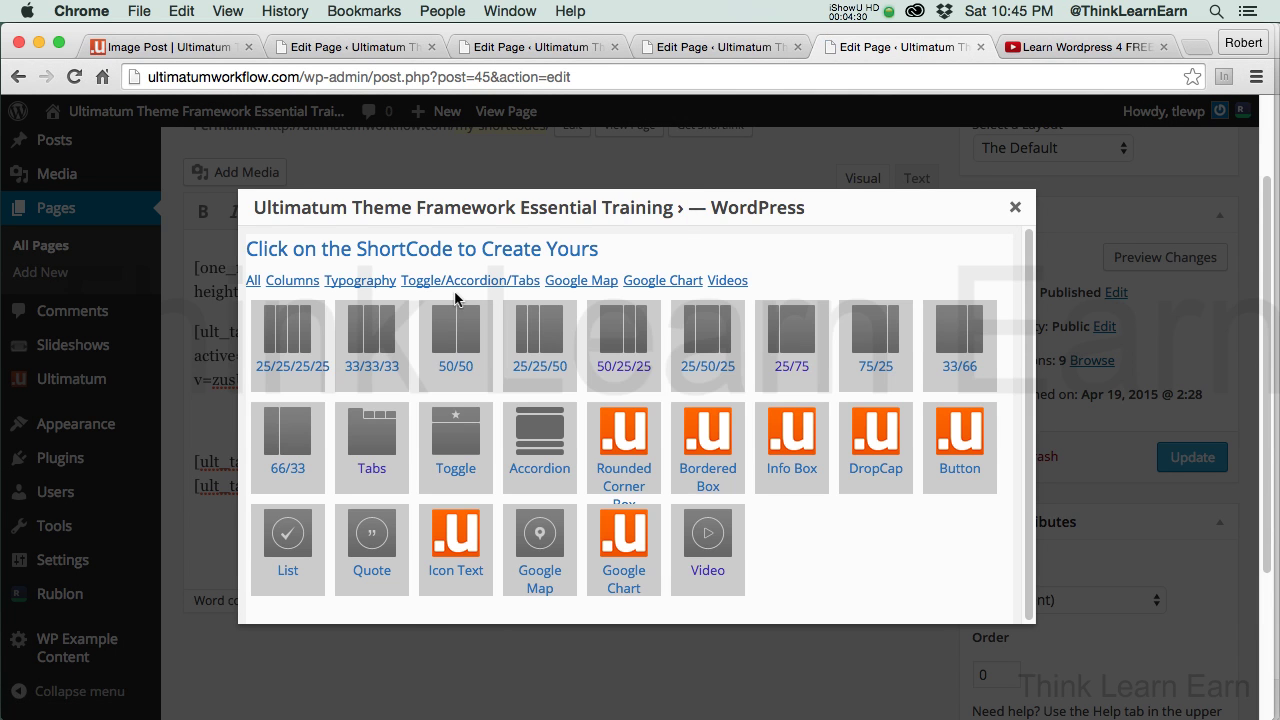
{"action": "left_click", "coordinate": [462, 285]}
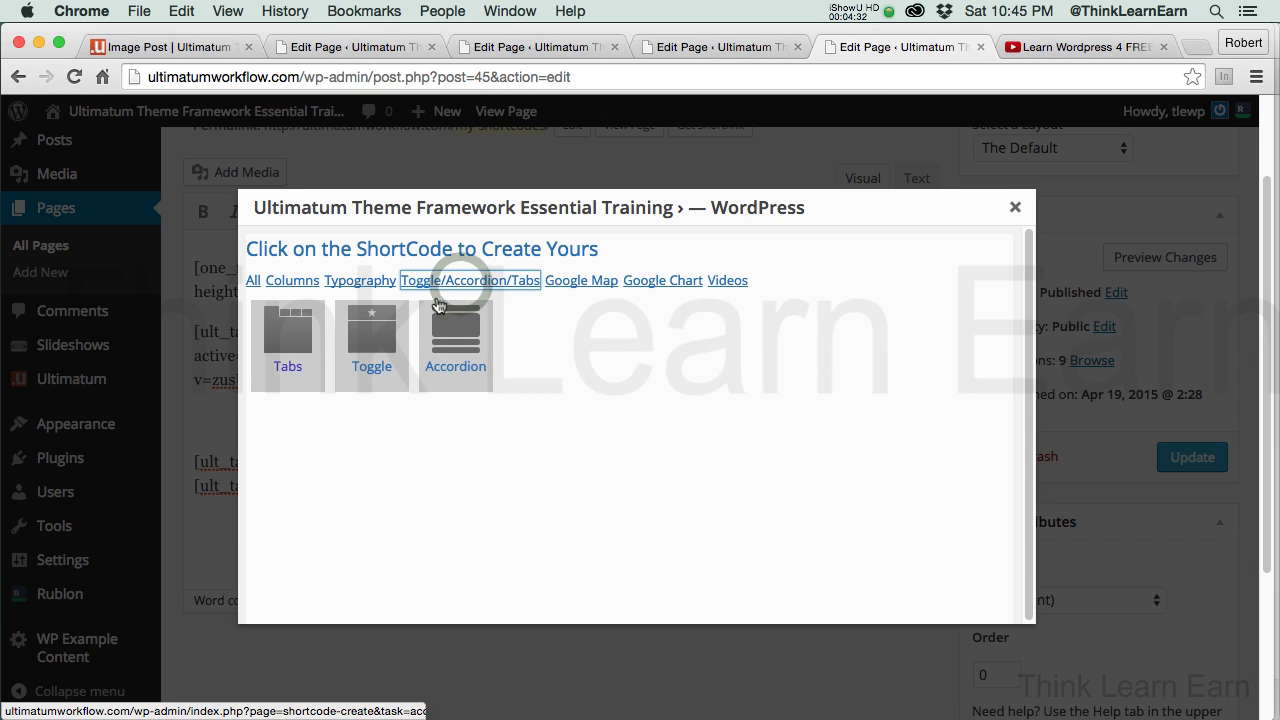
{"action": "left_click", "coordinate": [449, 375]}
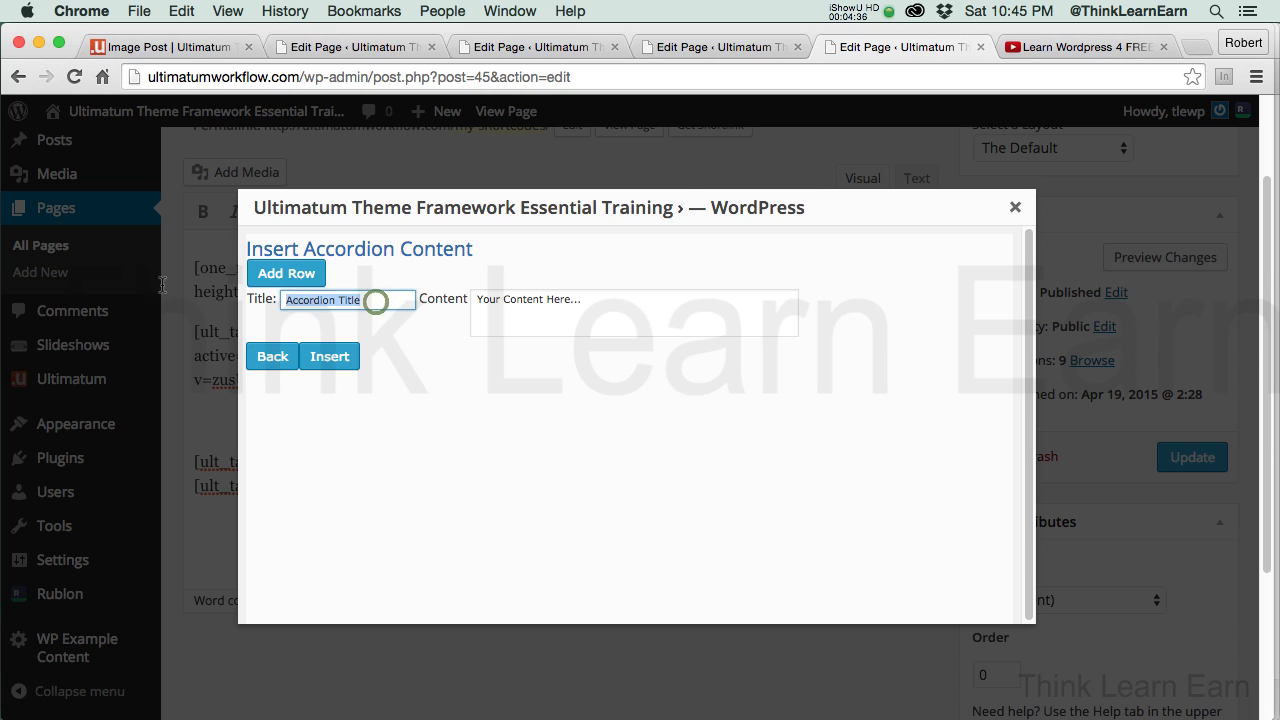
Step: Set the first accordion row's title to "Accordion One" and its content to "Accordion One"
{"action": "left_click", "coordinate": [350, 305]}
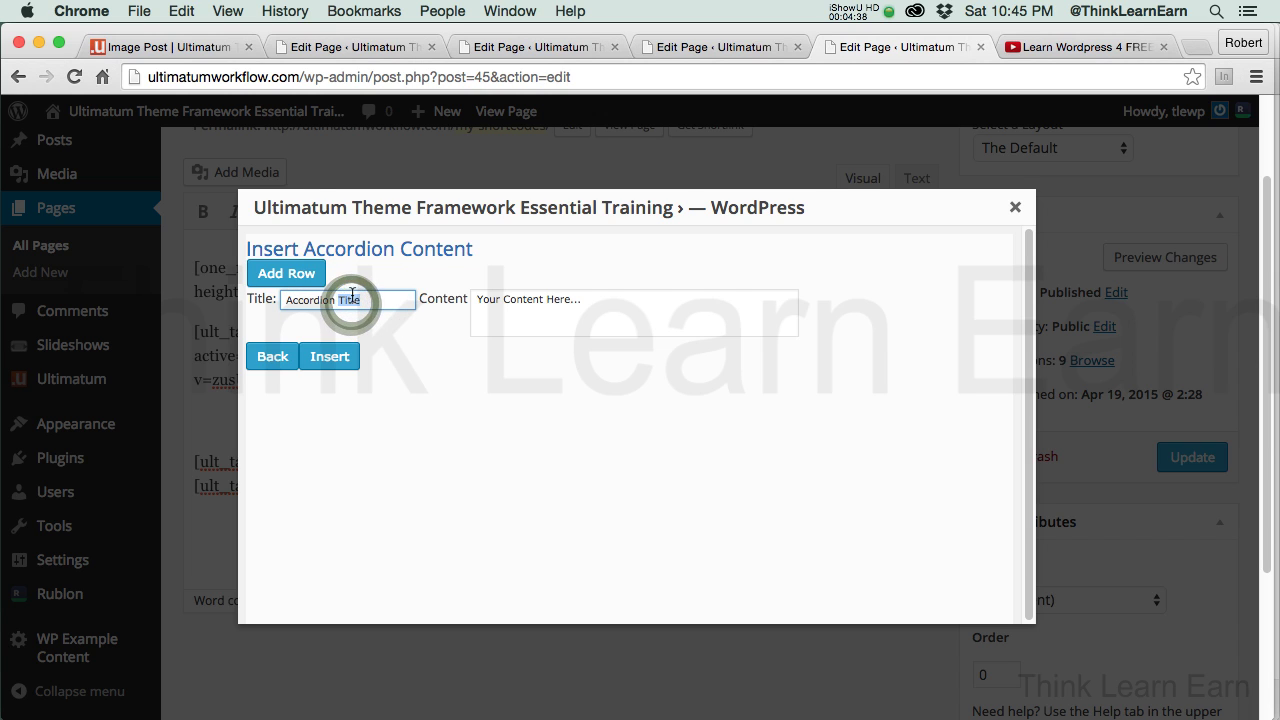
{"action": "double_click", "coordinate": [352, 300]}
{"action": "type", "text": "One"}
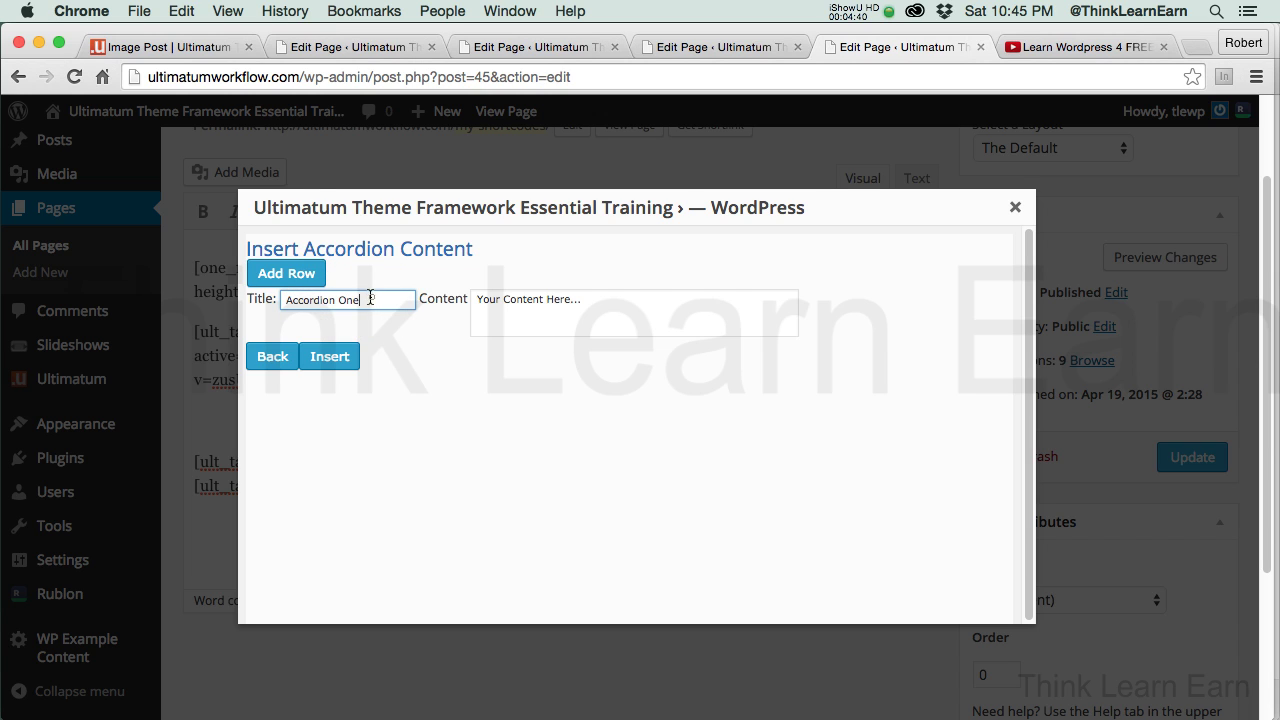
{"action": "left_click", "coordinate": [620, 306]}
{"action": "type", "text": "Accordion One"}
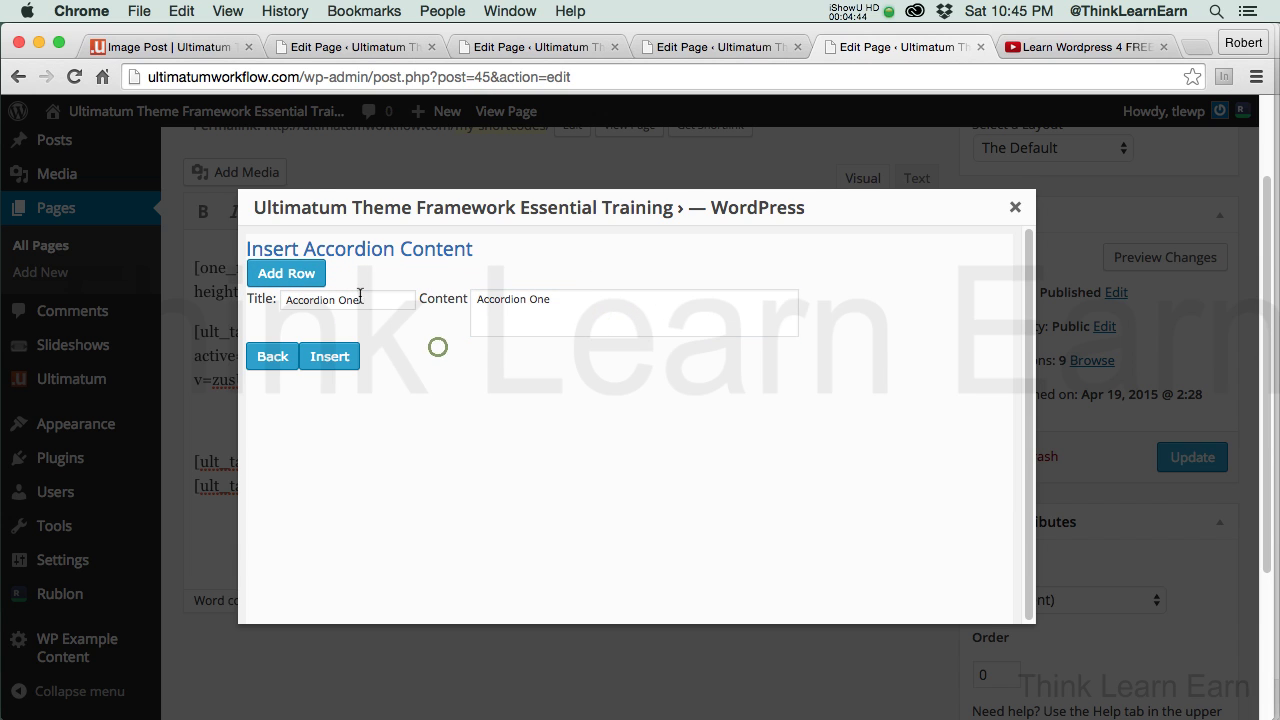
Step: Add a second accordion row with the title "Accordion Two" and the content "Accordion Two"
{"action": "left_click", "coordinate": [305, 272]}
{"action": "left_click", "coordinate": [366, 354]}
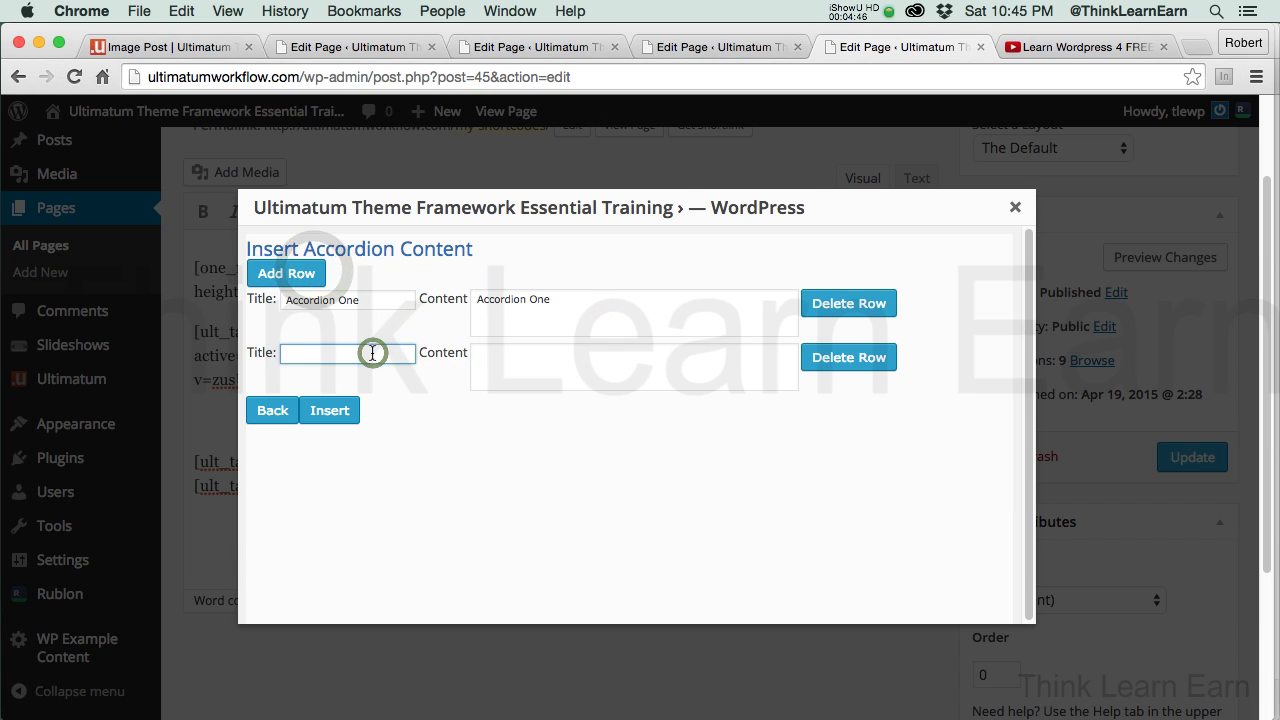
{"action": "type", "text": "Accordion One"}
{"action": "double_click", "coordinate": [354, 354]}
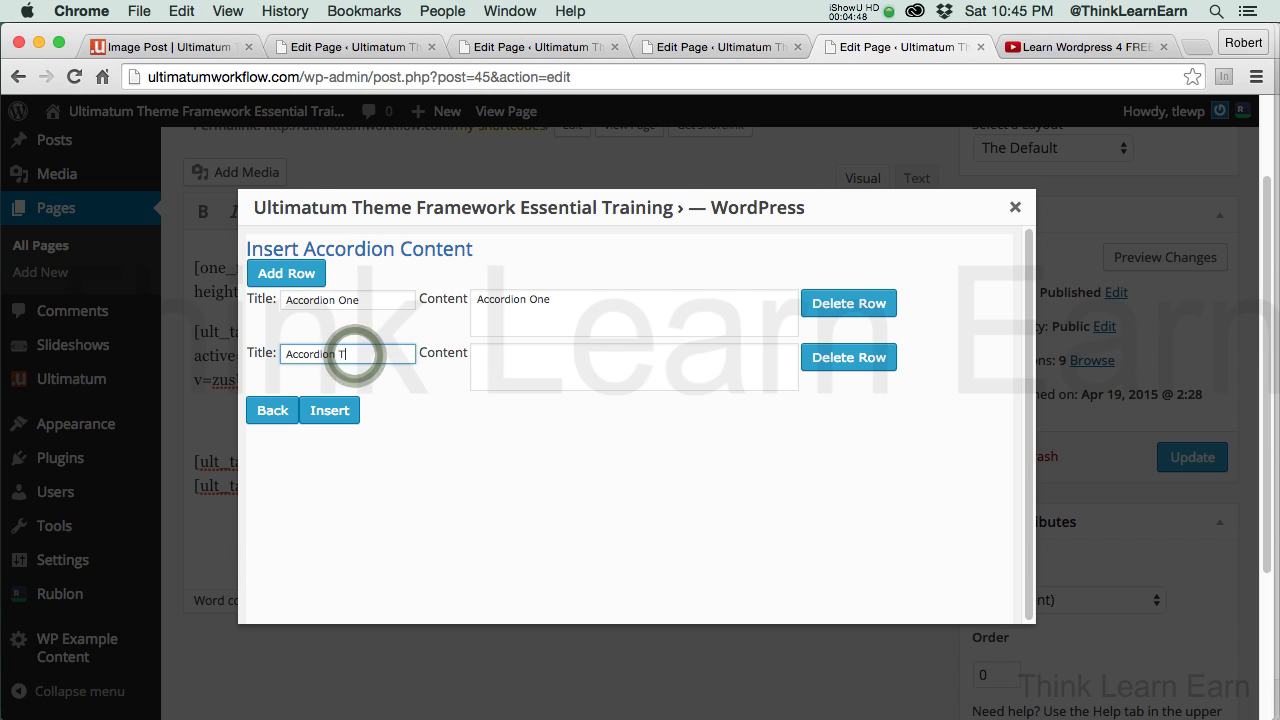
{"action": "type", "text": "Two"}
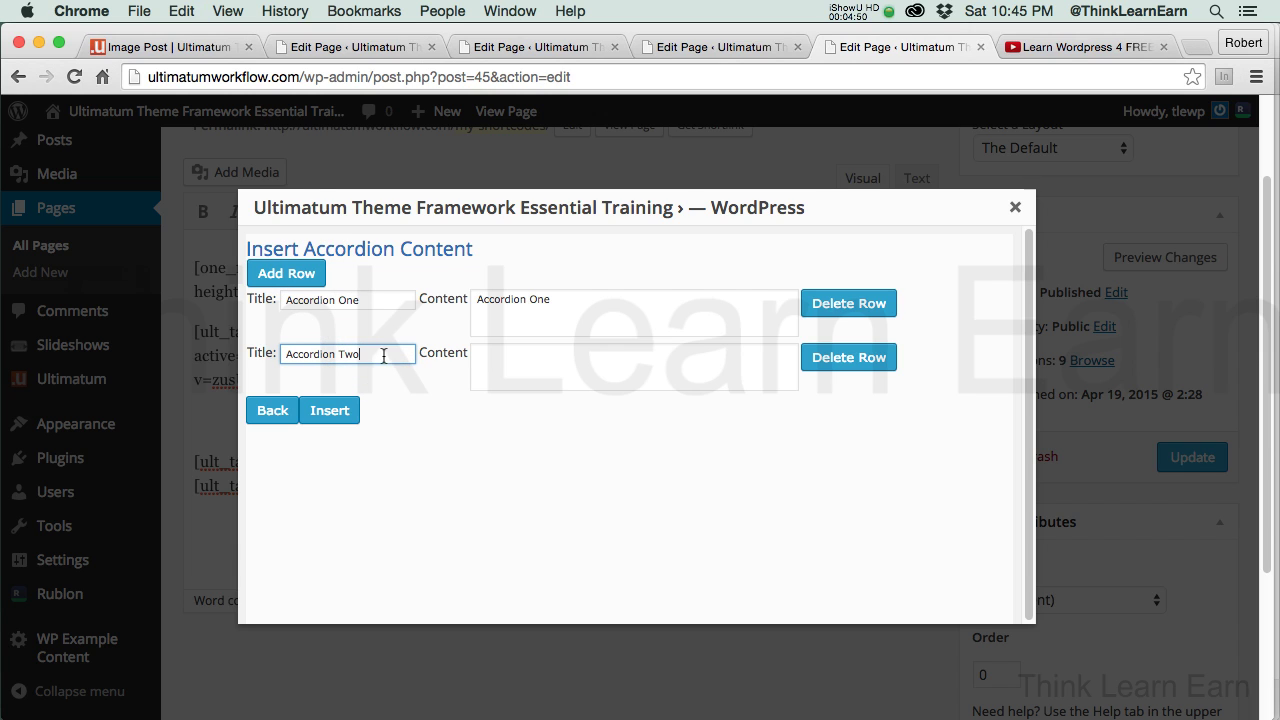
{"action": "left_click", "coordinate": [549, 362]}
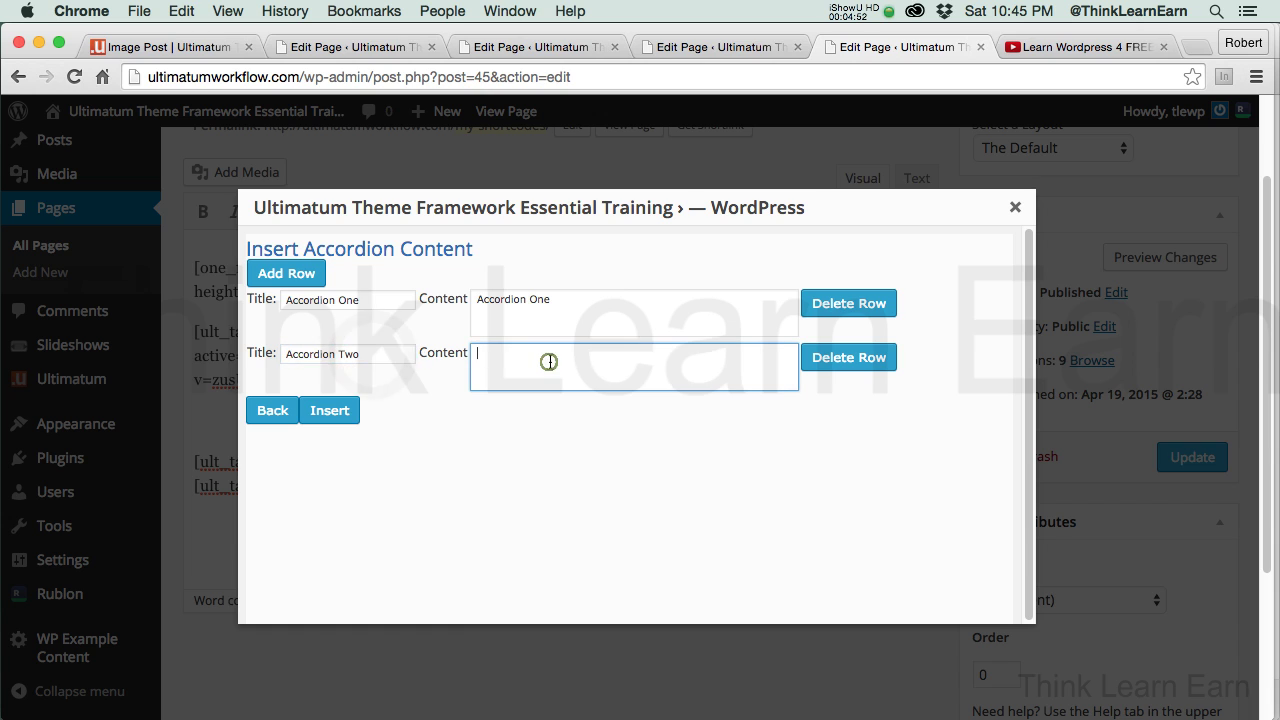
{"action": "type", "text": "Accordion Two"}
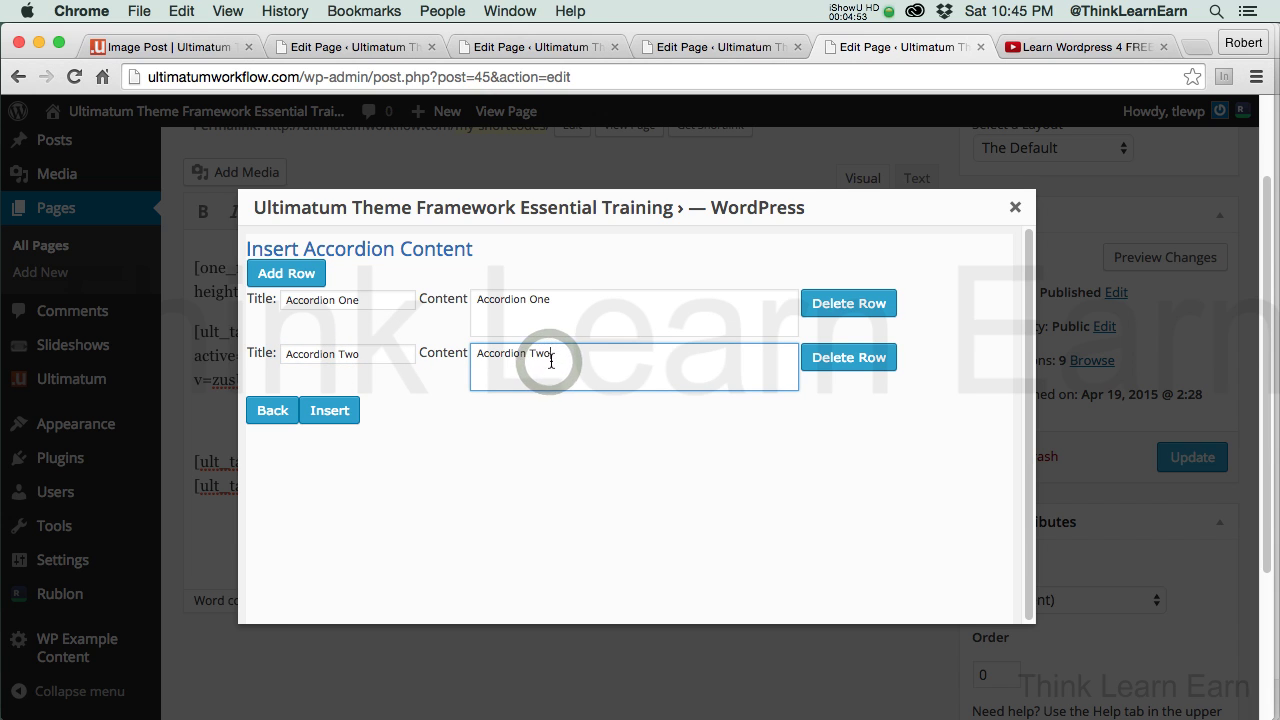
Step: Add a third accordion row with "Accordion Three" as title and content, and insert the accordion into the page
{"action": "left_click", "coordinate": [294, 285]}
{"action": "triple_click", "coordinate": [369, 356]}
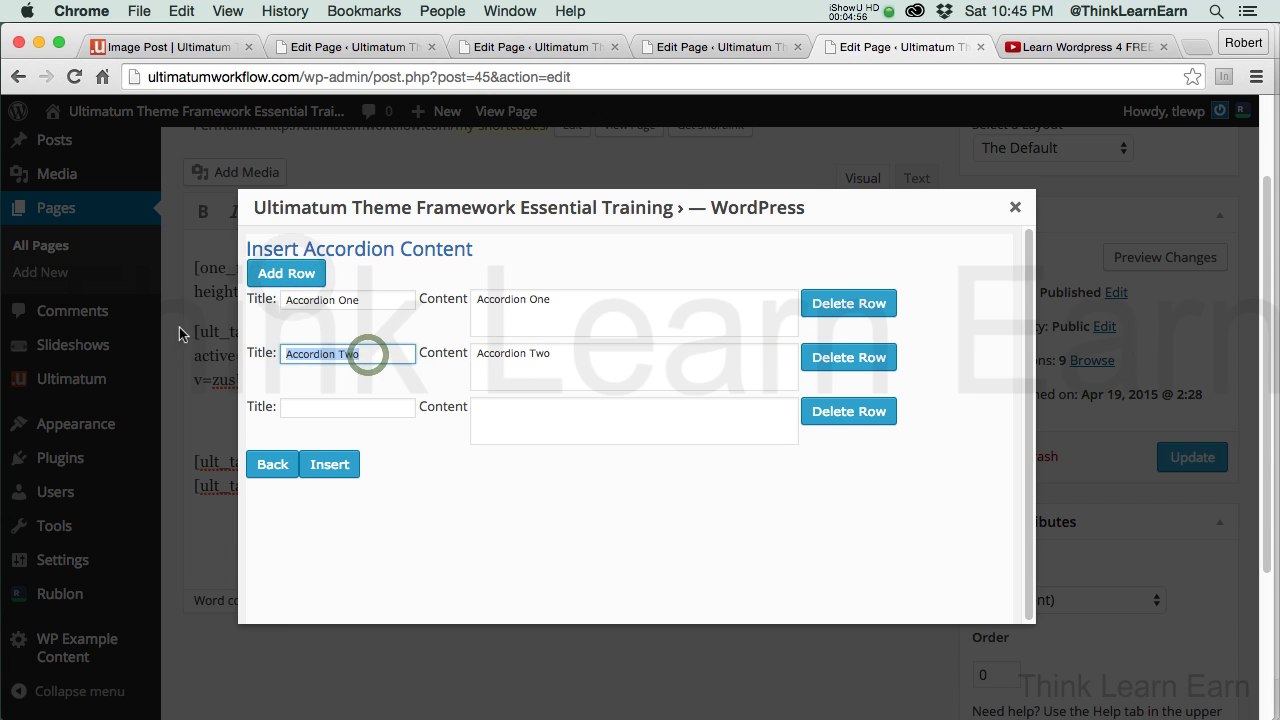
{"action": "left_click", "coordinate": [385, 412]}
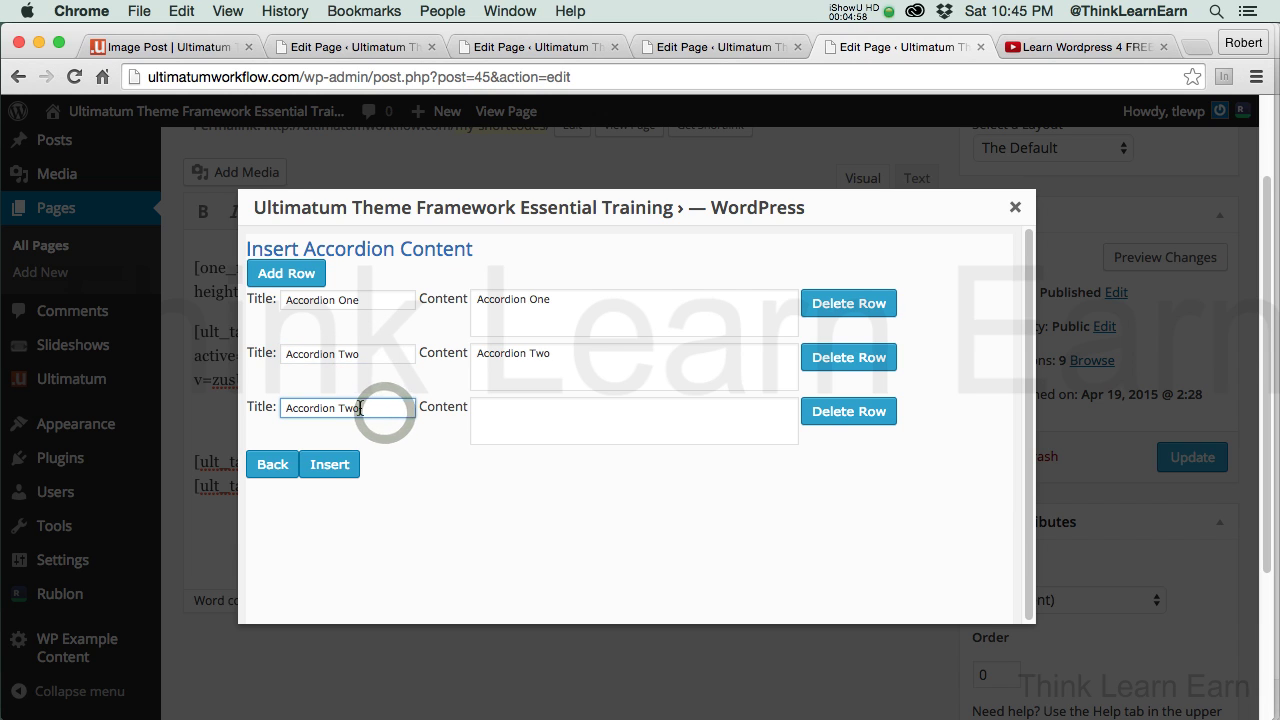
{"action": "double_click", "coordinate": [353, 408]}
{"action": "type", "text": "Thre"}
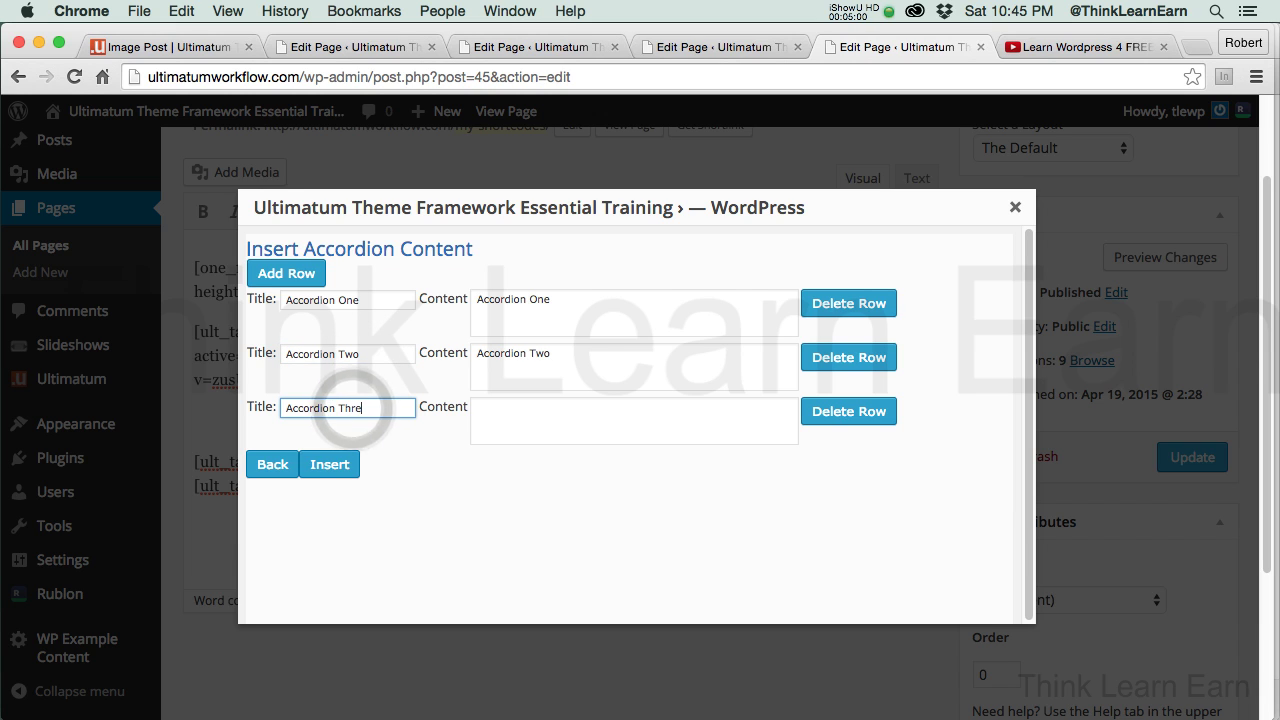
{"action": "type", "text": "e"}
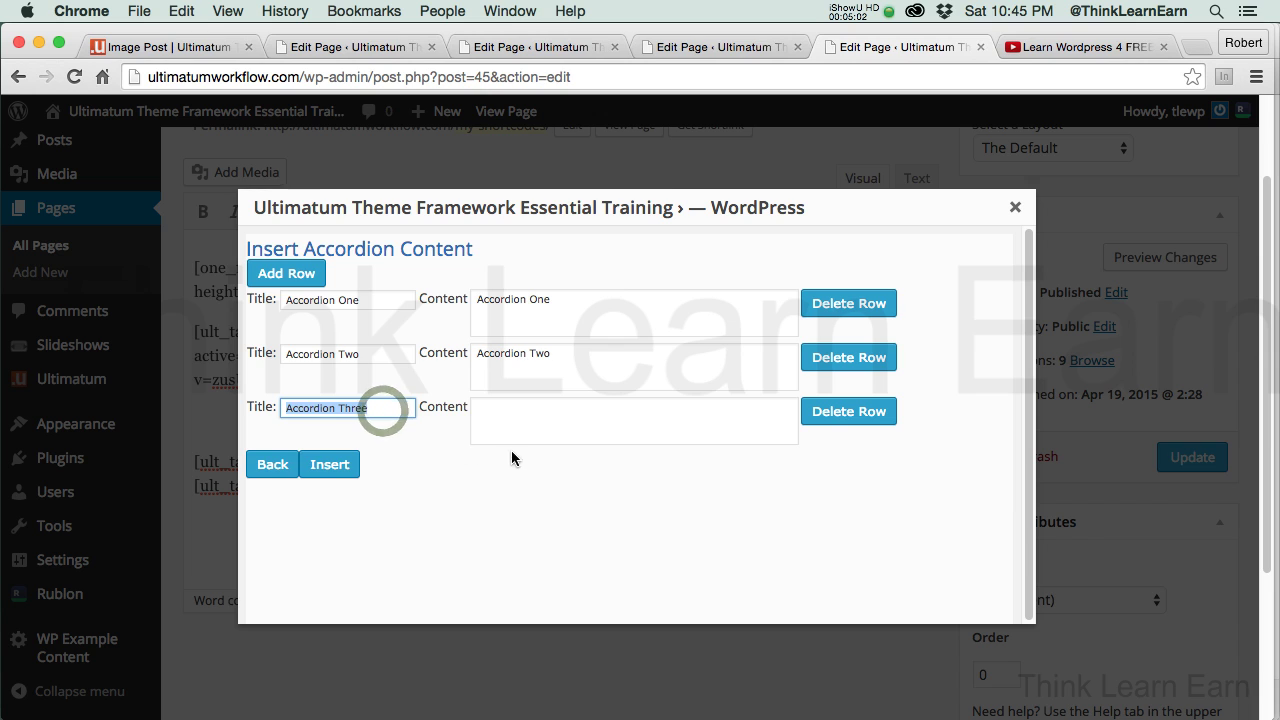
{"action": "left_click", "coordinate": [531, 400]}
{"action": "type", "text": "Accordion Three"}
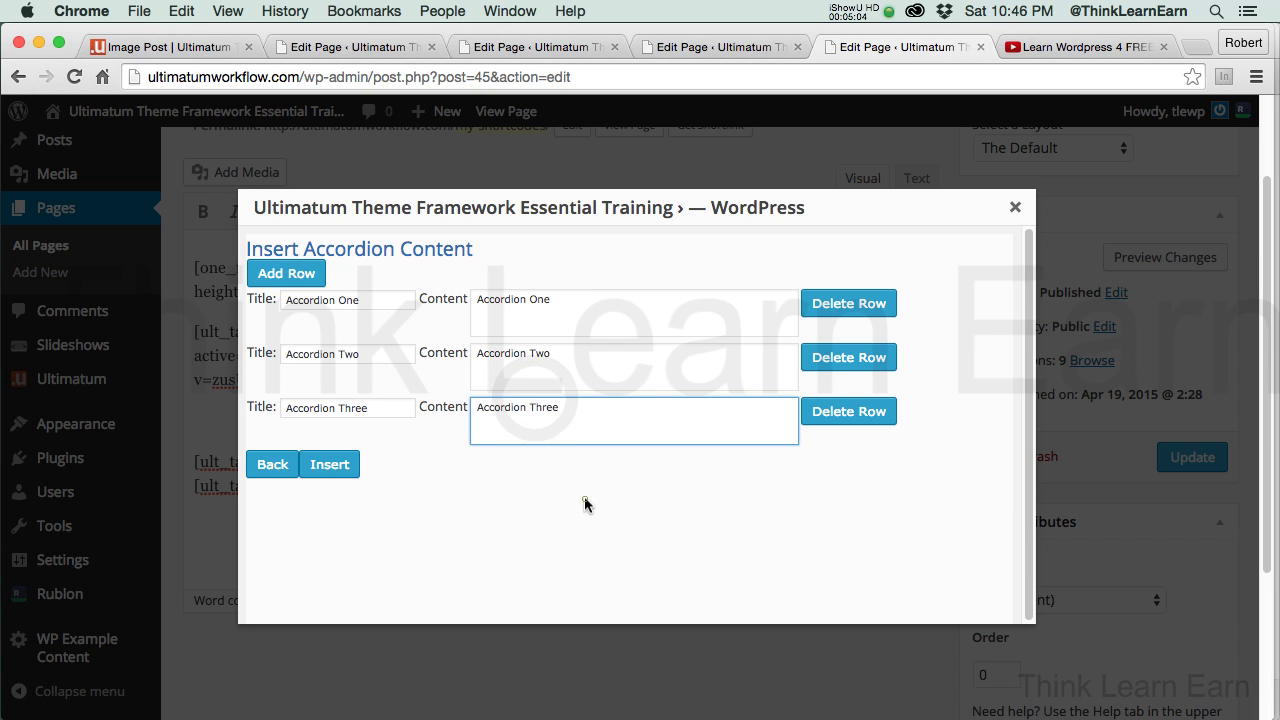
{"action": "left_click", "coordinate": [585, 503]}
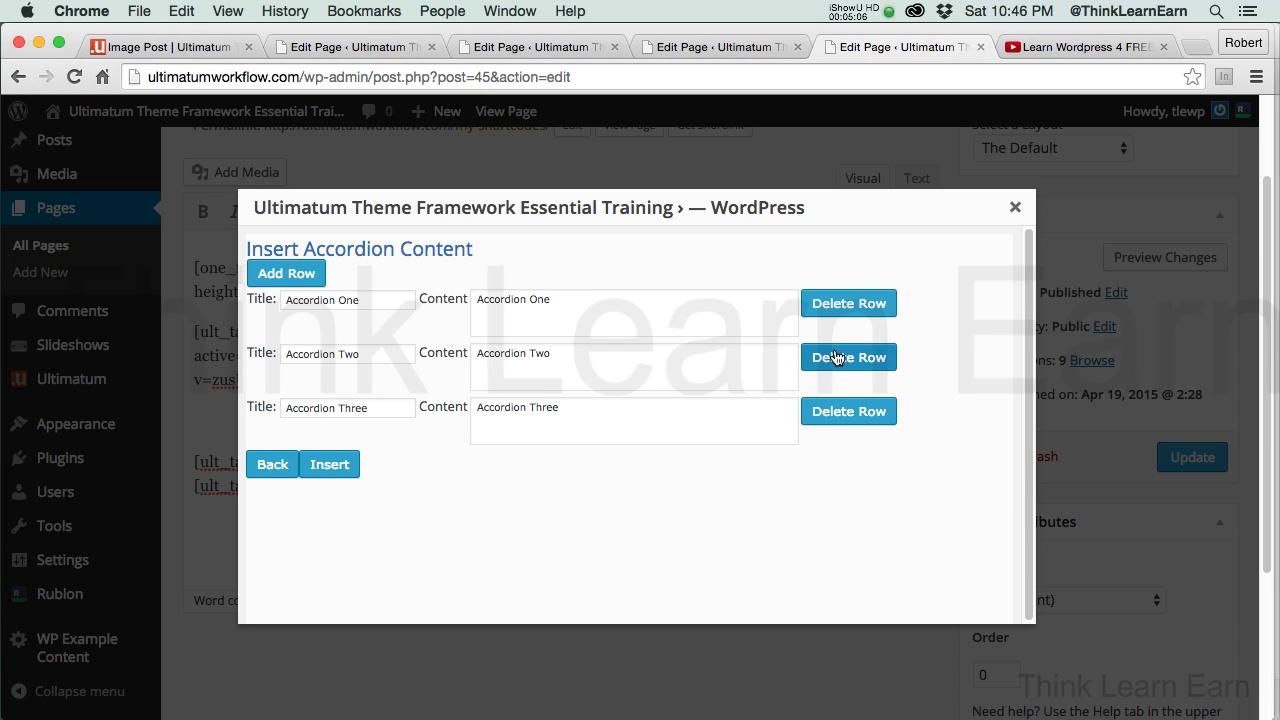
{"action": "left_click", "coordinate": [329, 466]}
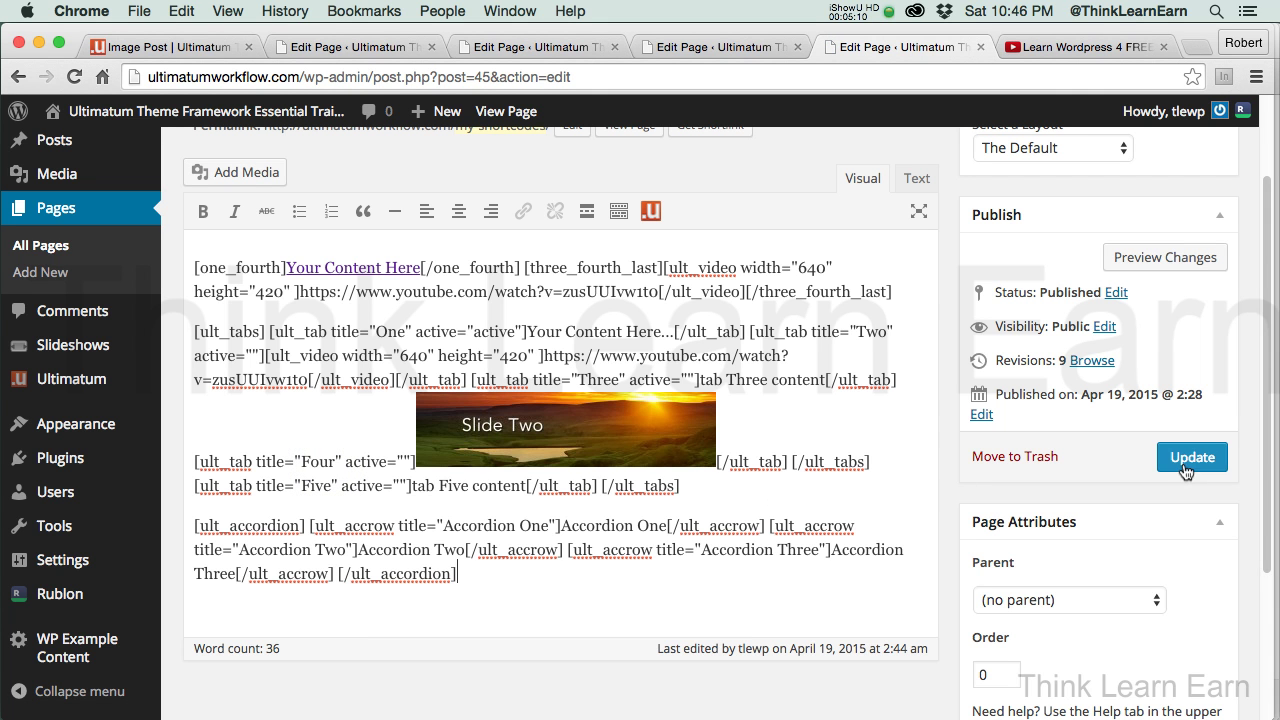
Step: Update the page, open its preview and toggle the Accordion One, Accordion Two and Accordion Three rows
{"action": "left_click", "coordinate": [1178, 457]}
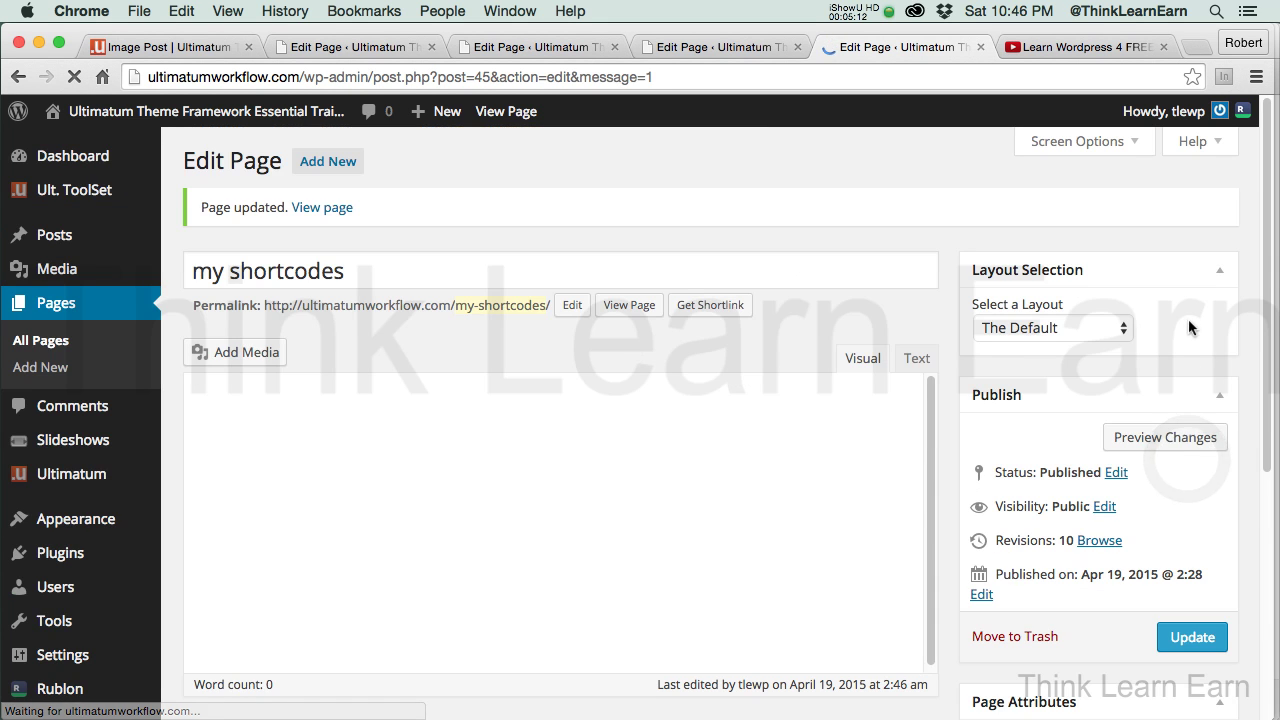
{"action": "left_click", "coordinate": [1158, 439]}
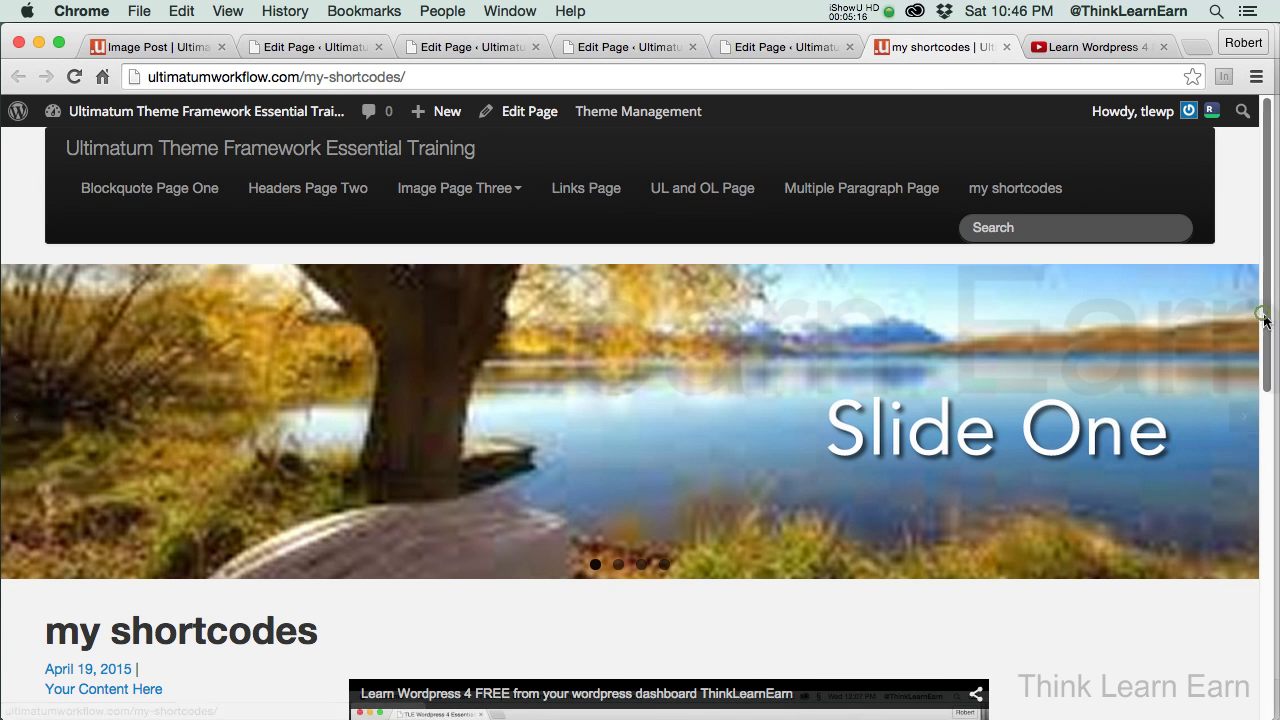
{"action": "scroll", "coordinate": [1265, 320], "scroll_direction": "down", "scroll_amount": 10}
{"action": "scroll", "coordinate": [1276, 577], "scroll_direction": "down", "scroll_amount": 3}
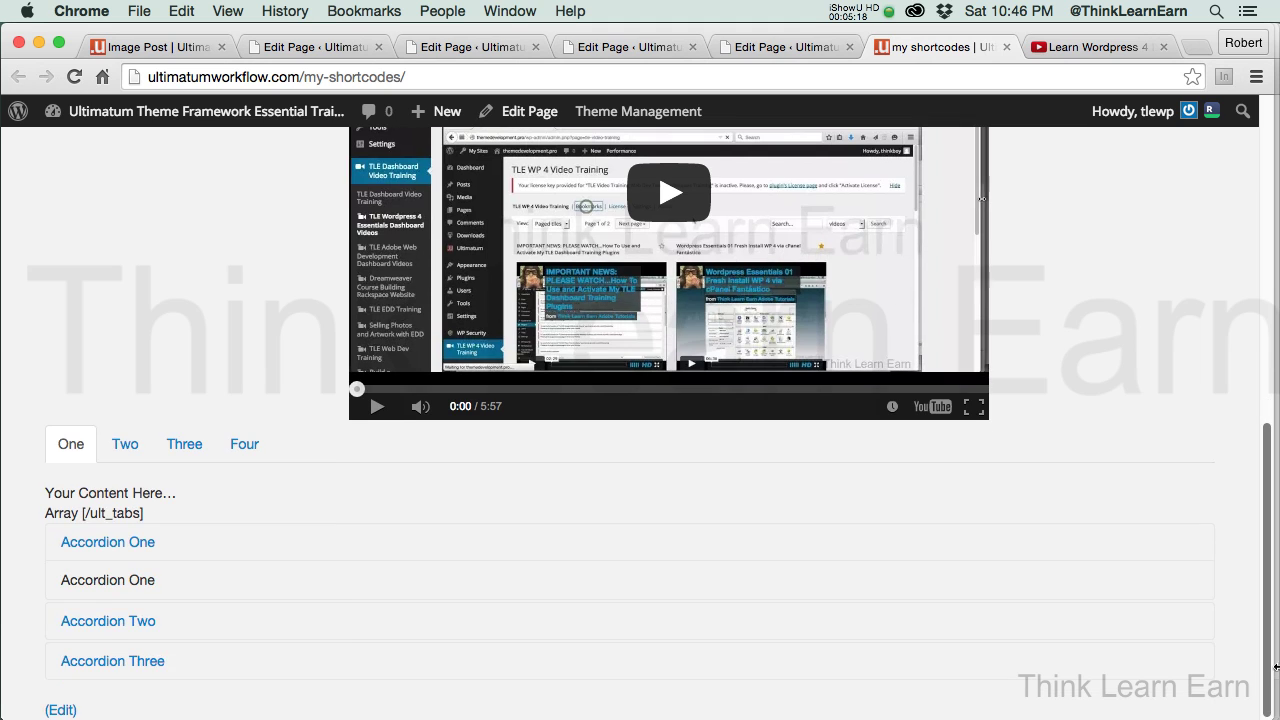
{"action": "left_click", "coordinate": [128, 545]}
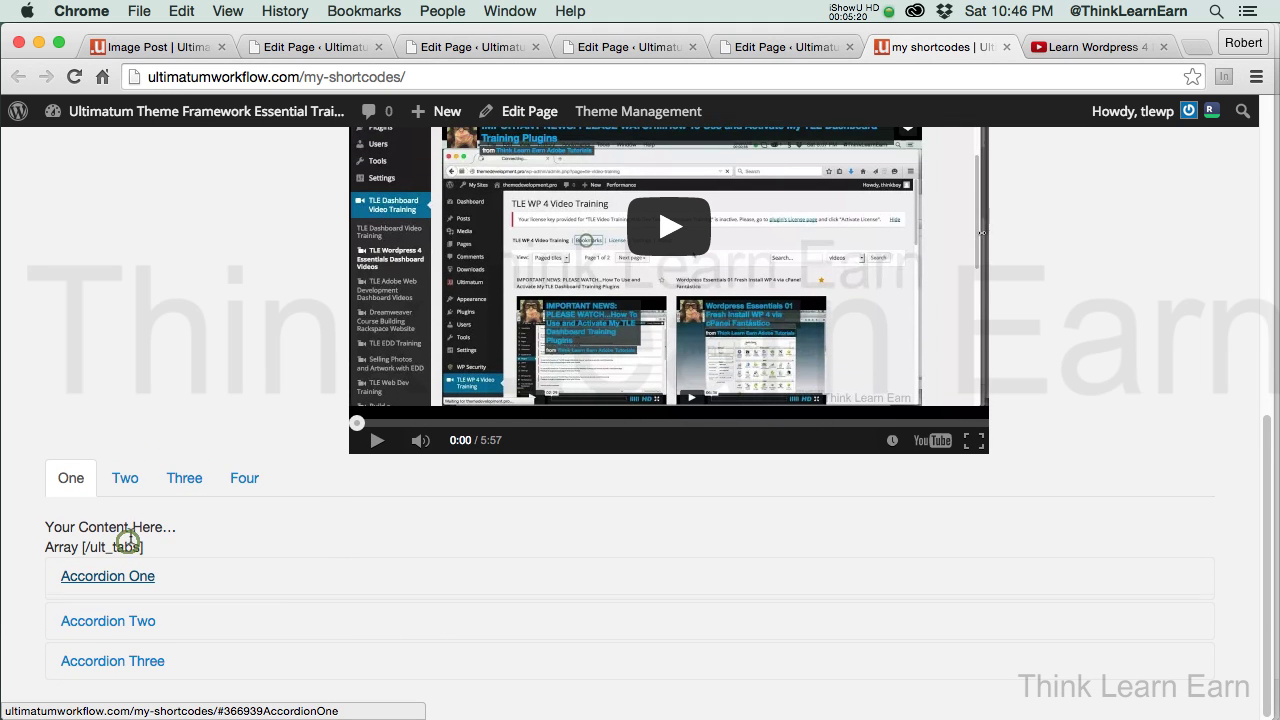
{"action": "left_click", "coordinate": [146, 621]}
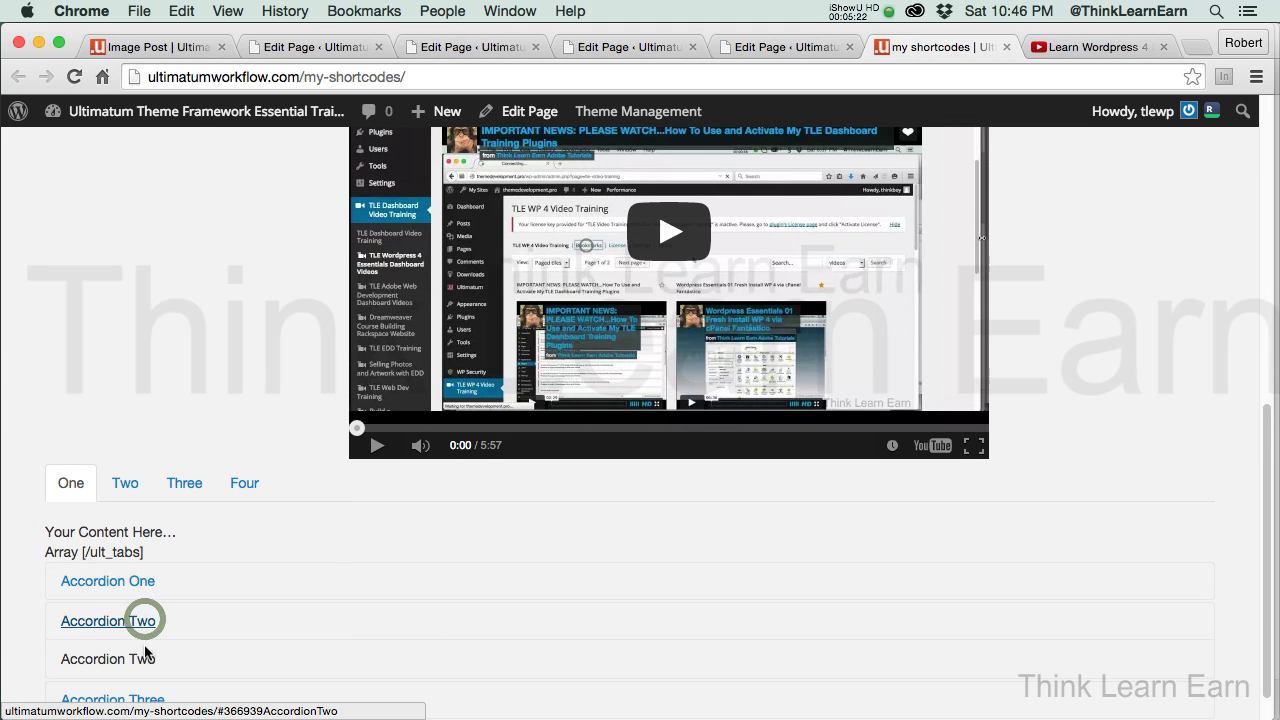
{"action": "left_click", "coordinate": [145, 698]}
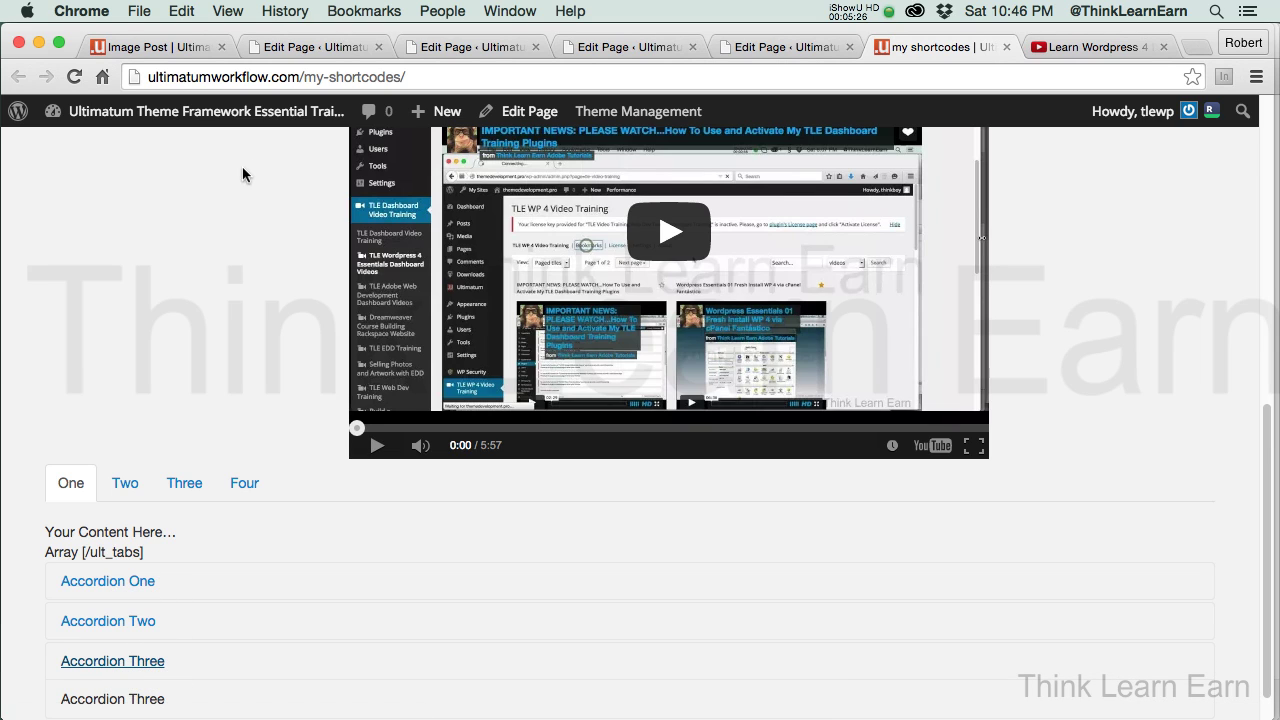
Step: Reopen the page for editing and replace the Accordion Two row's content with a copy of tab Two's ult_video shortcode
{"action": "left_click", "coordinate": [543, 114]}
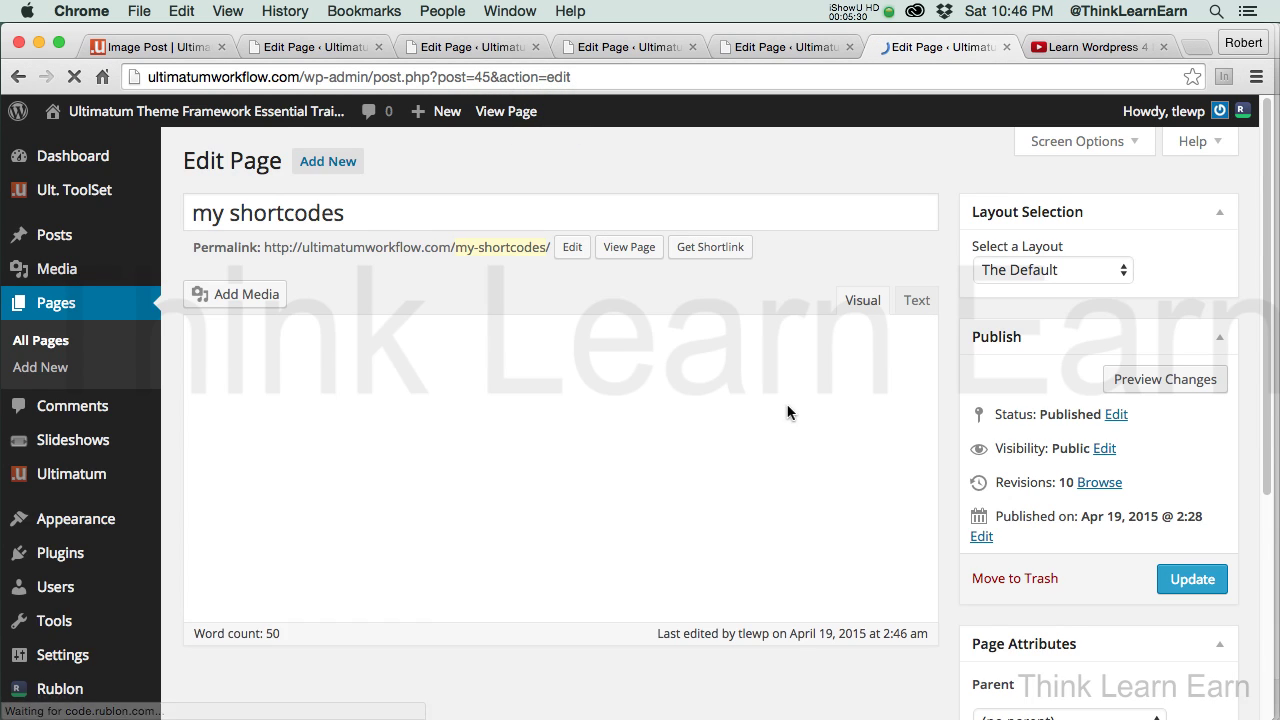
{"action": "scroll", "coordinate": [789, 409], "scroll_direction": "down", "scroll_amount": 2}
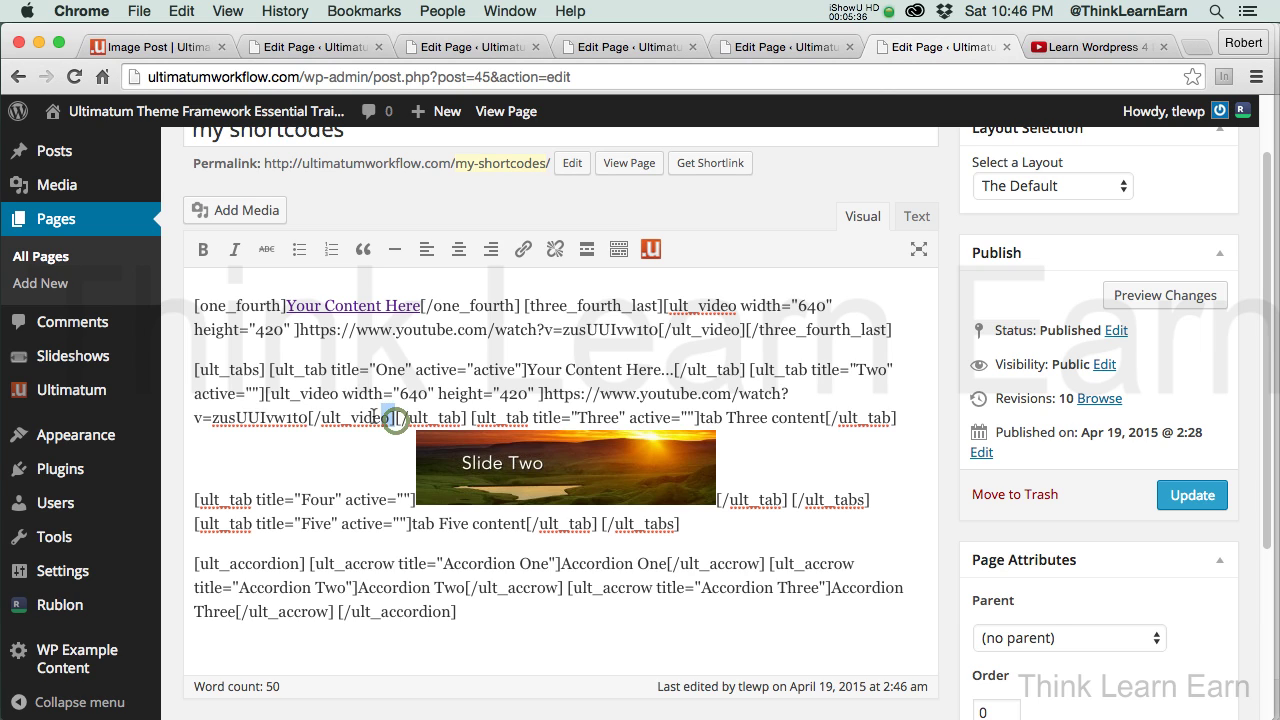
{"action": "left_click_drag", "start_coordinate": [394, 418], "coordinate": [263, 395]}
{"action": "key", "text": "super+c"}
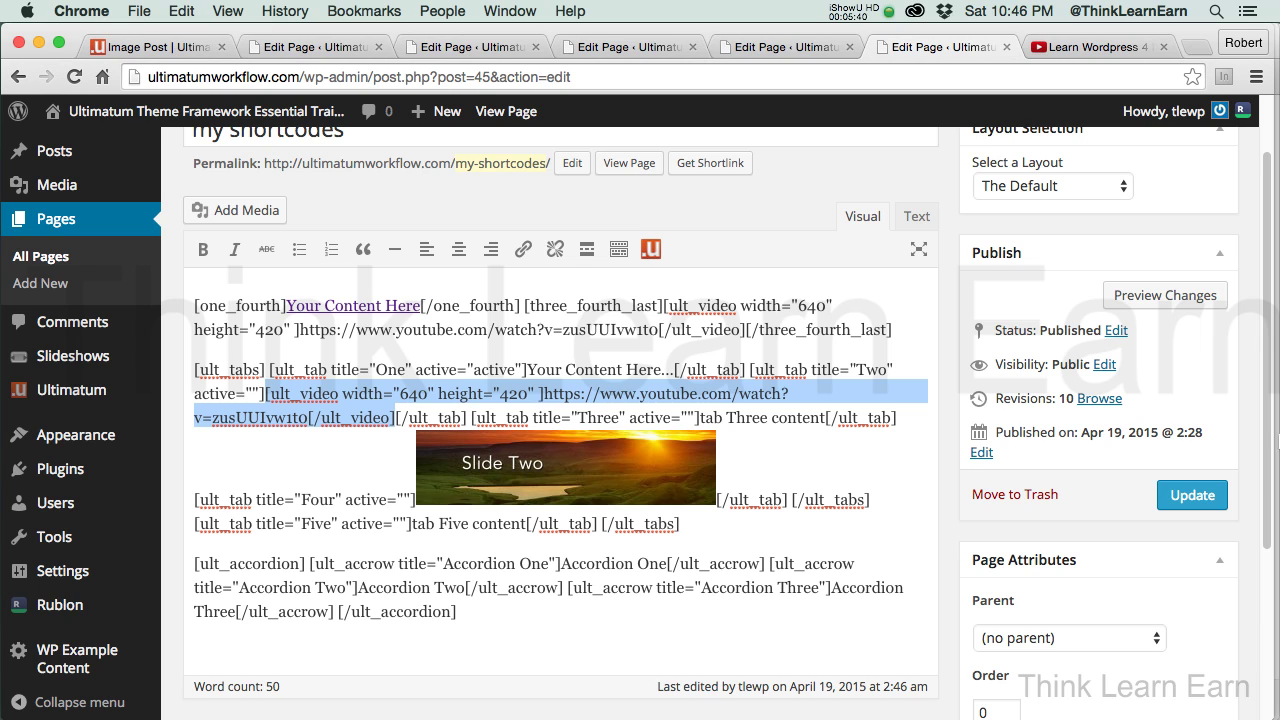
{"action": "scroll", "coordinate": [535, 524], "scroll_direction": "down", "scroll_amount": 3}
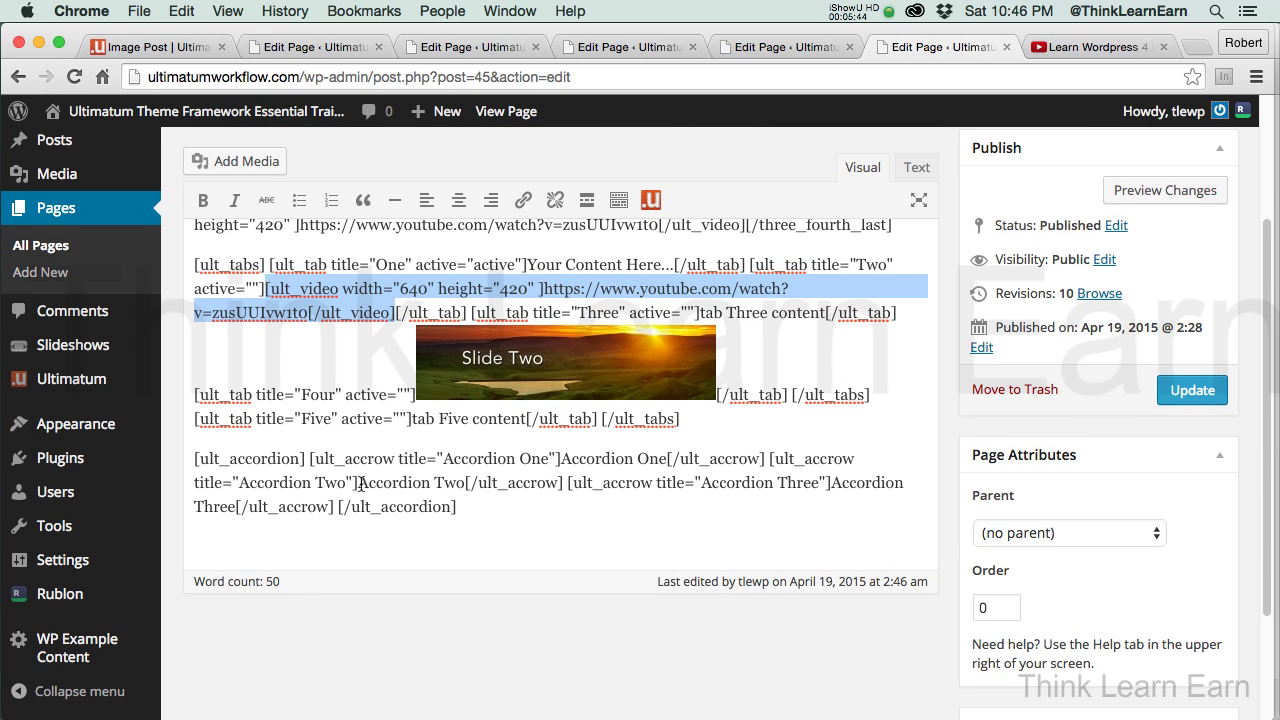
{"action": "left_click_drag", "start_coordinate": [359, 484], "coordinate": [432, 485]}
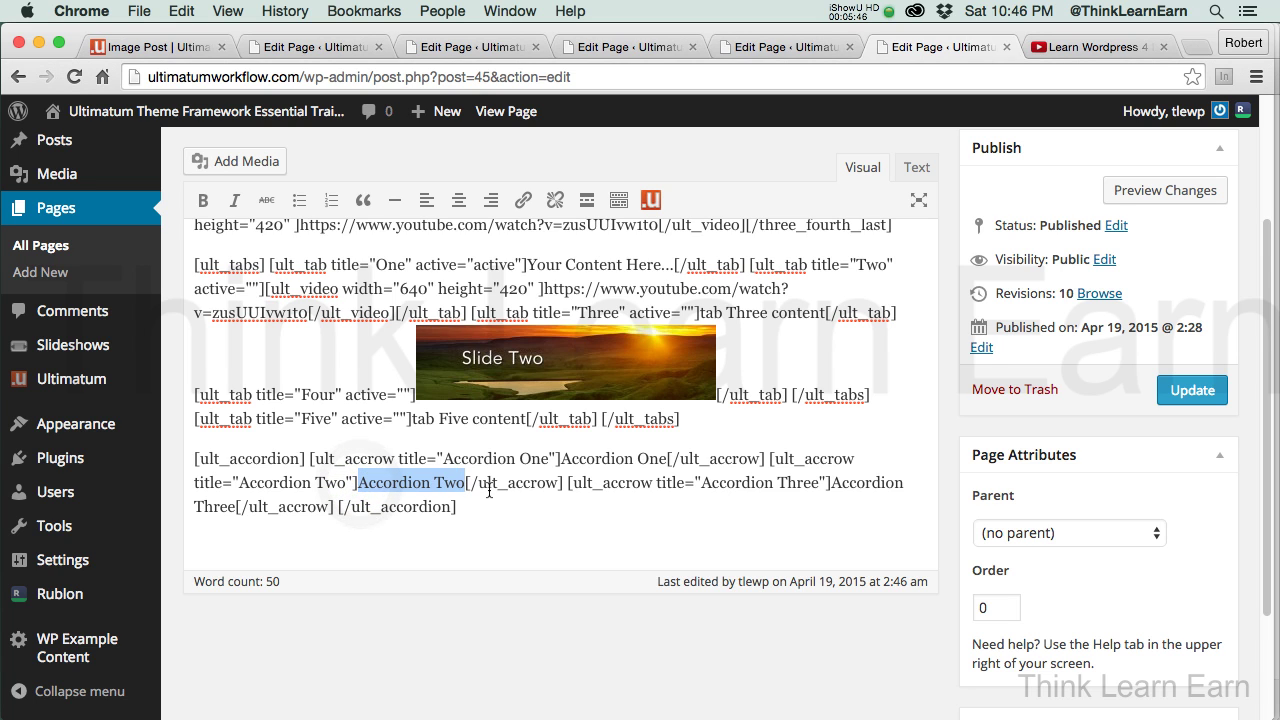
{"action": "key", "text": "super+v"}
Step: Update the my shortcodes page with the new Accordion Two content and open its preview
{"action": "left_click", "coordinate": [1202, 398]}
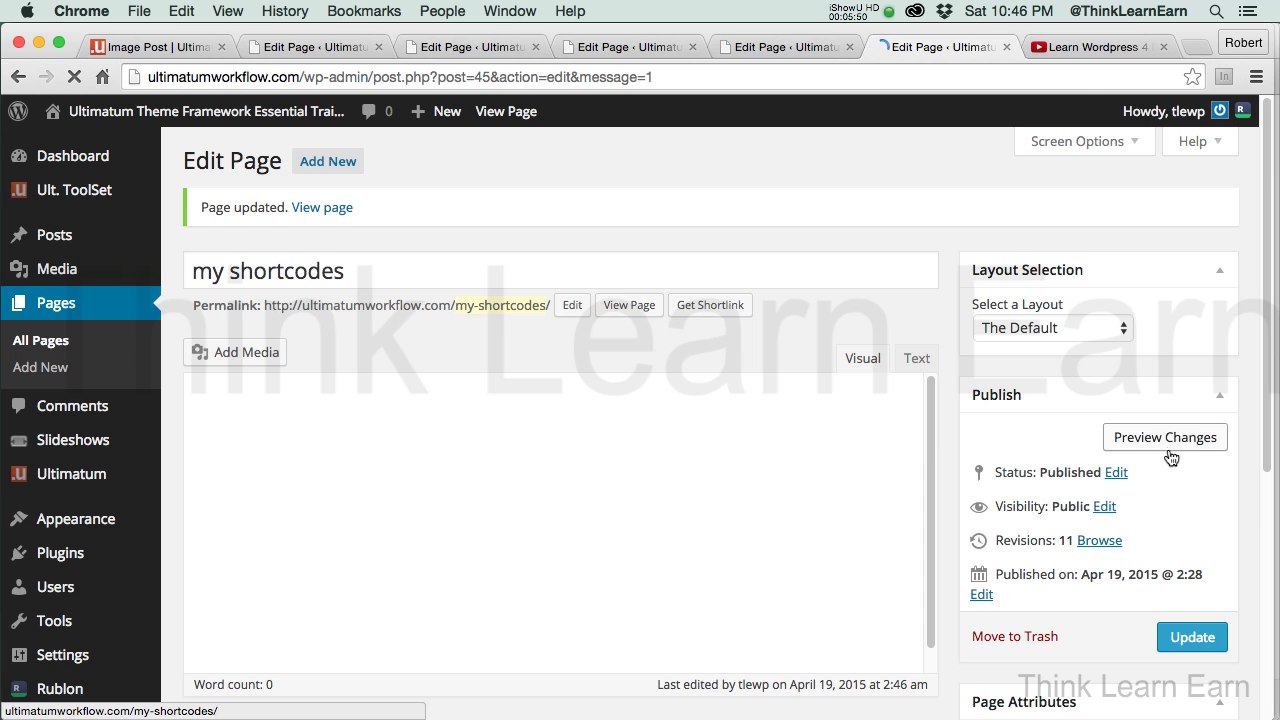
{"action": "left_click", "coordinate": [1166, 437]}
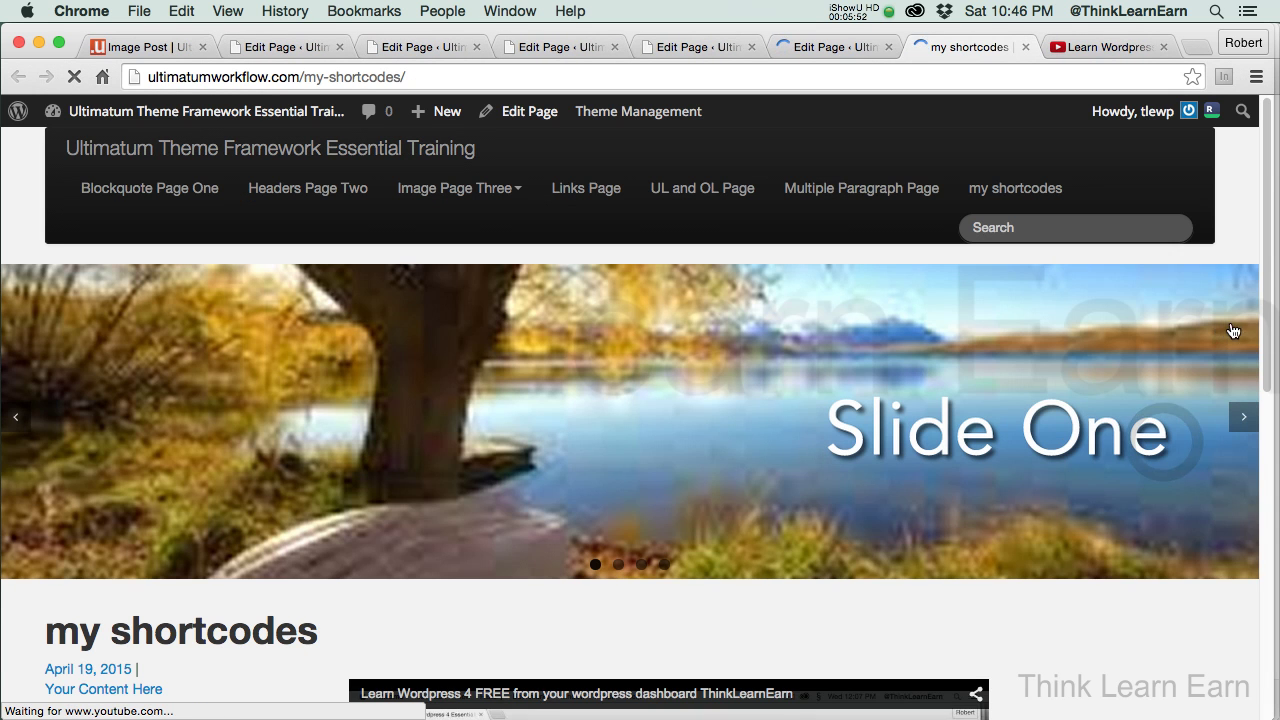
Step: Expand the Accordion Three, Accordion Two and Accordion One rows in the preview, and reopen Accordion Two to check its embedded video
{"action": "scroll", "coordinate": [1262, 330], "scroll_direction": "down", "scroll_amount": 10}
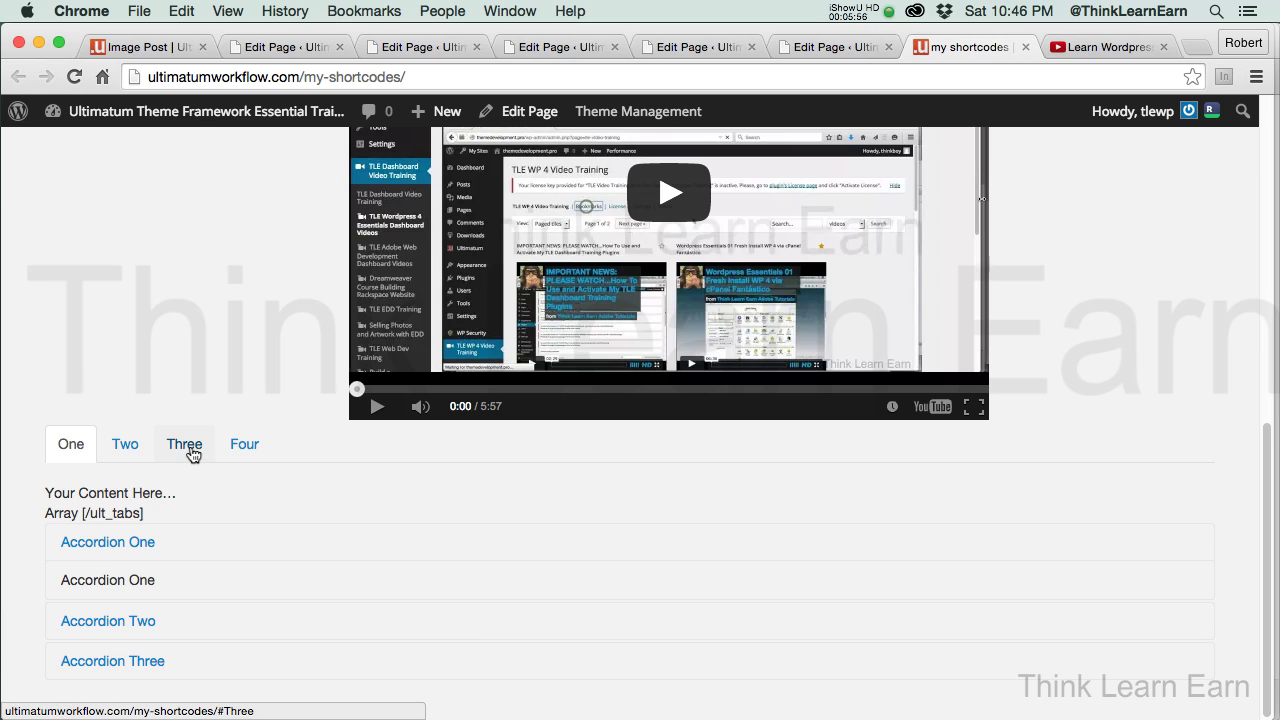
{"action": "left_click", "coordinate": [112, 661]}
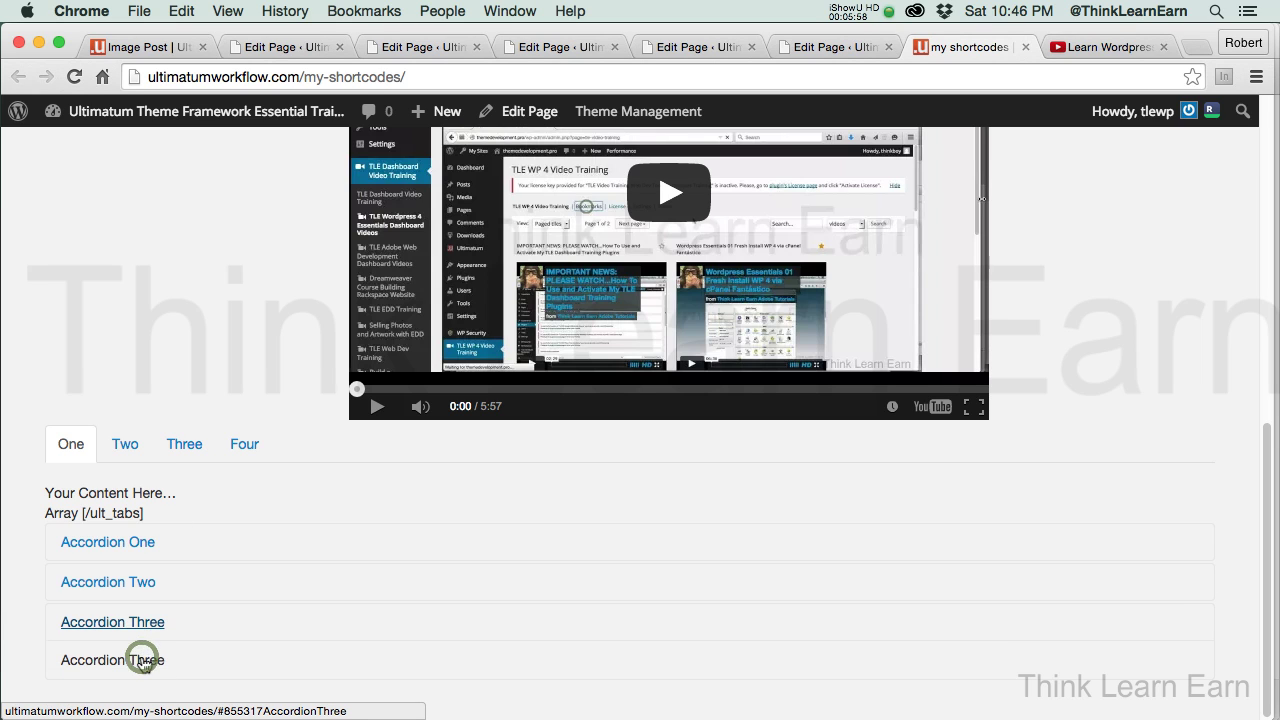
{"action": "left_click", "coordinate": [142, 581]}
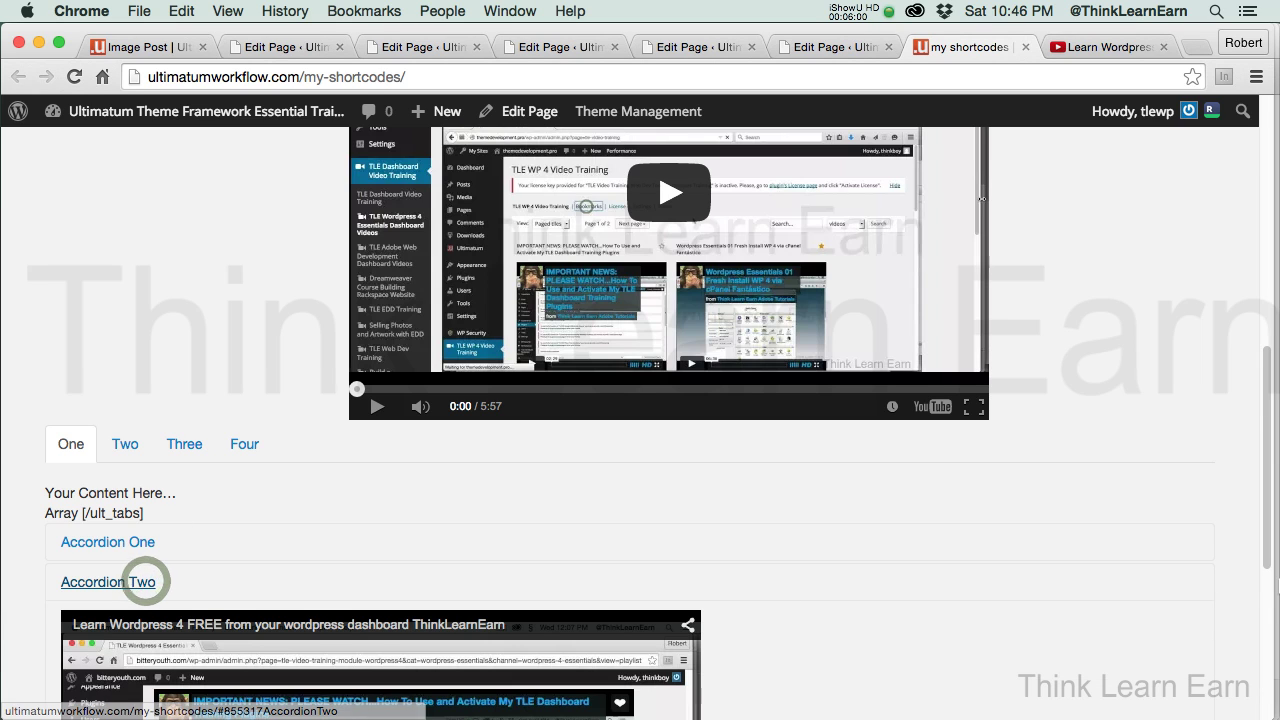
{"action": "scroll", "coordinate": [1266, 556], "scroll_direction": "down", "scroll_amount": 5}
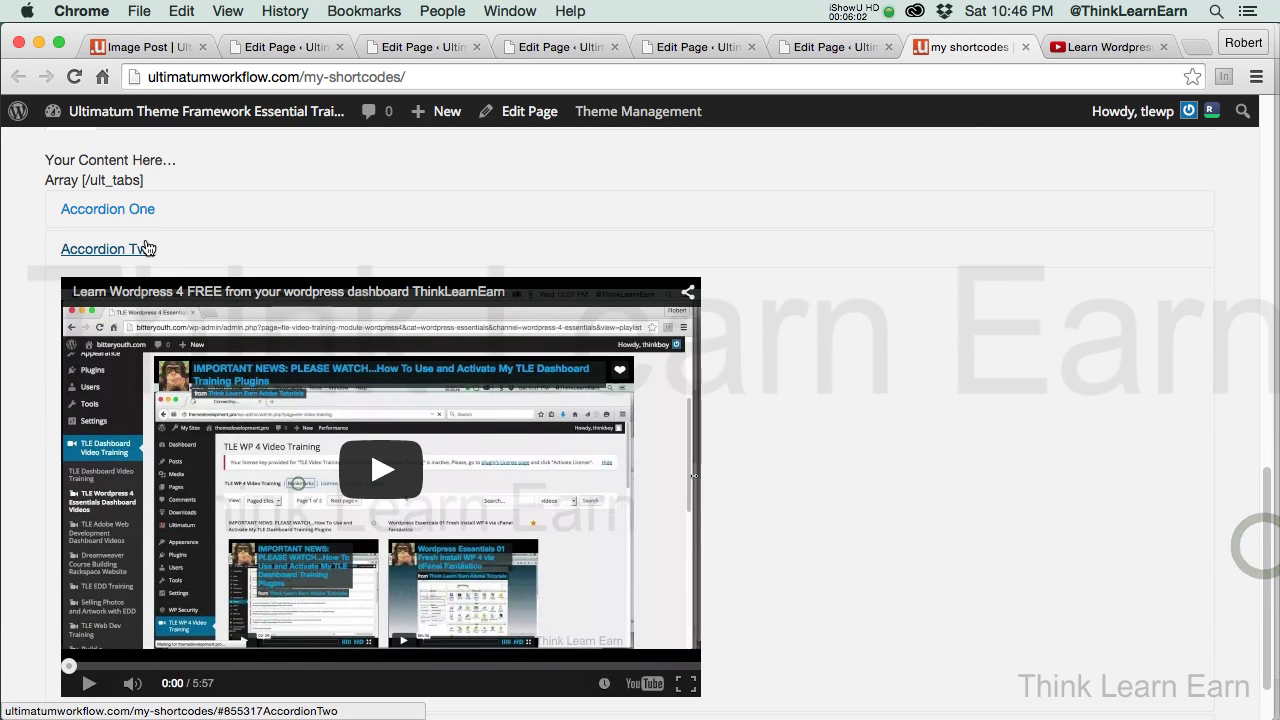
{"action": "left_click", "coordinate": [146, 218]}
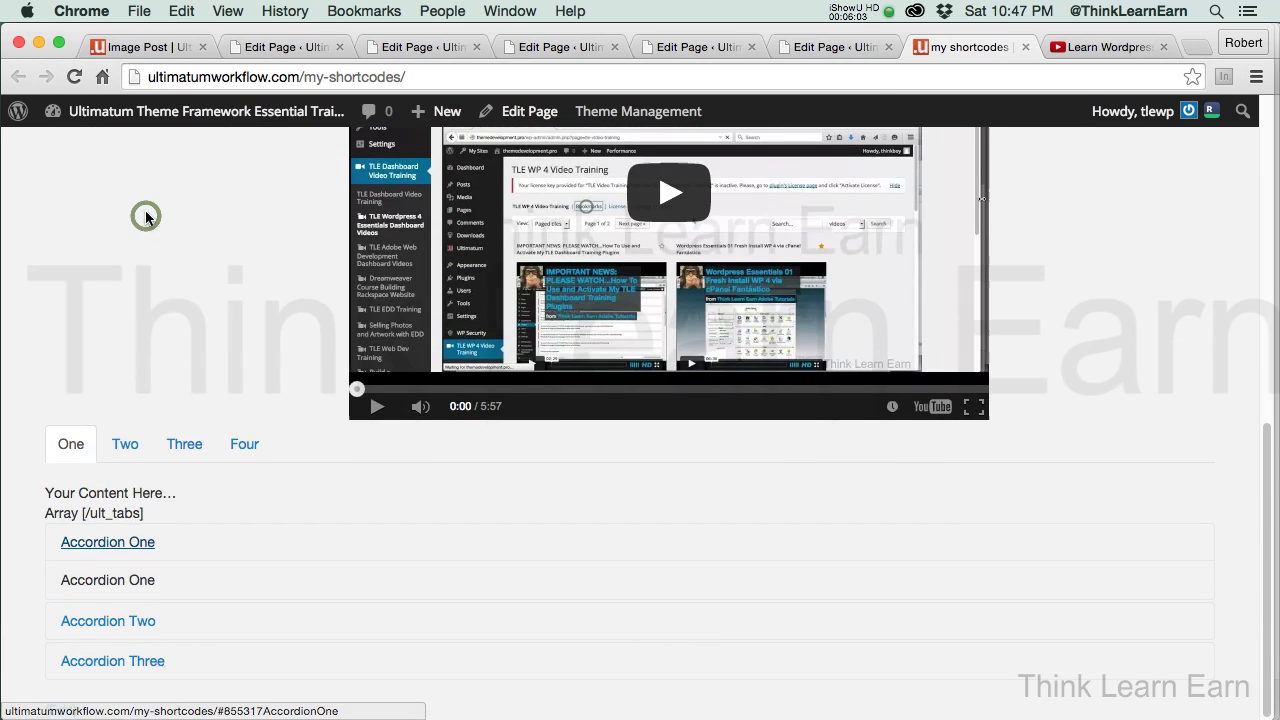
{"action": "left_click", "coordinate": [155, 621]}
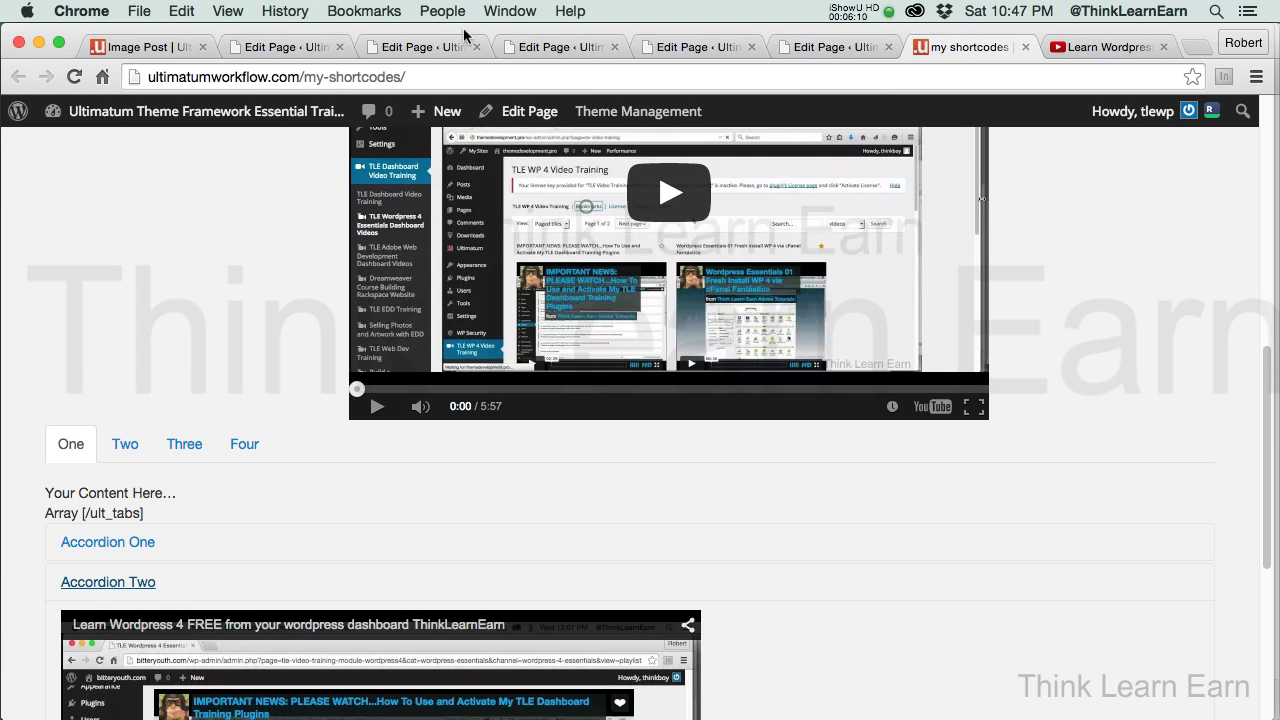
Step: Reopen the page for editing and review the shortcode types in the Shortcode Generator, closing it without inserting any
{"action": "left_click", "coordinate": [529, 111]}
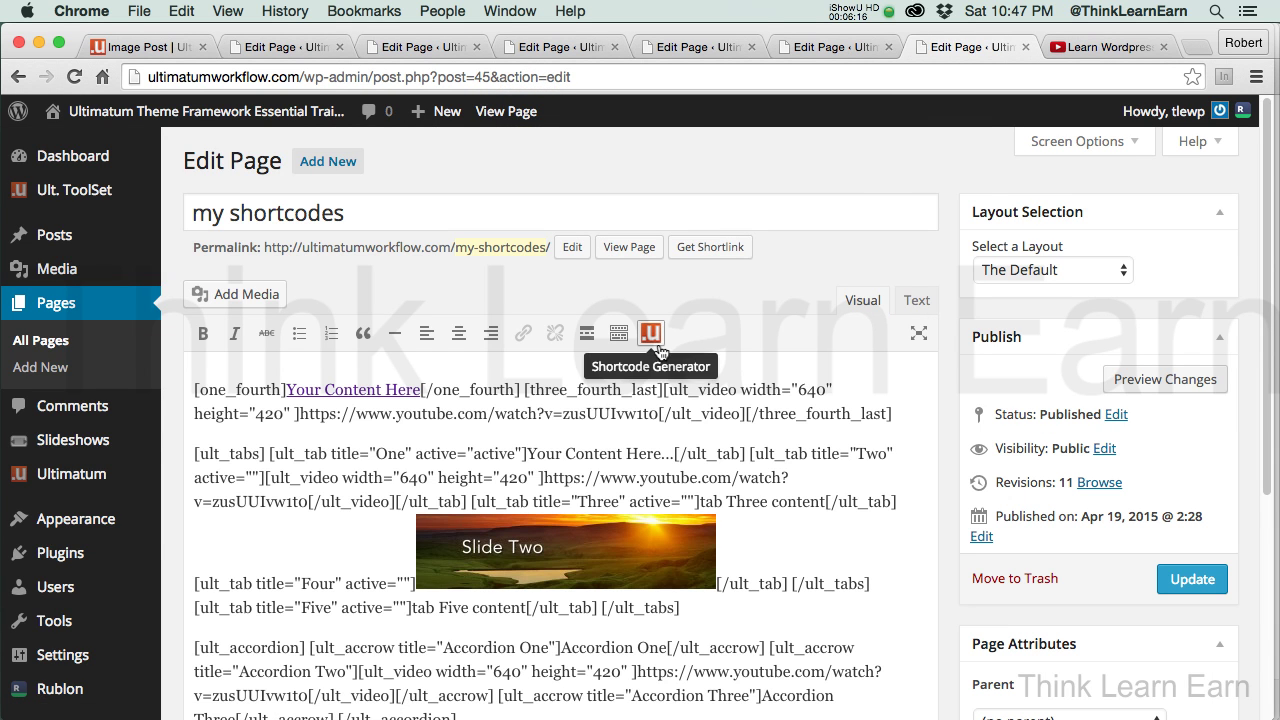
{"action": "left_click", "coordinate": [660, 340]}
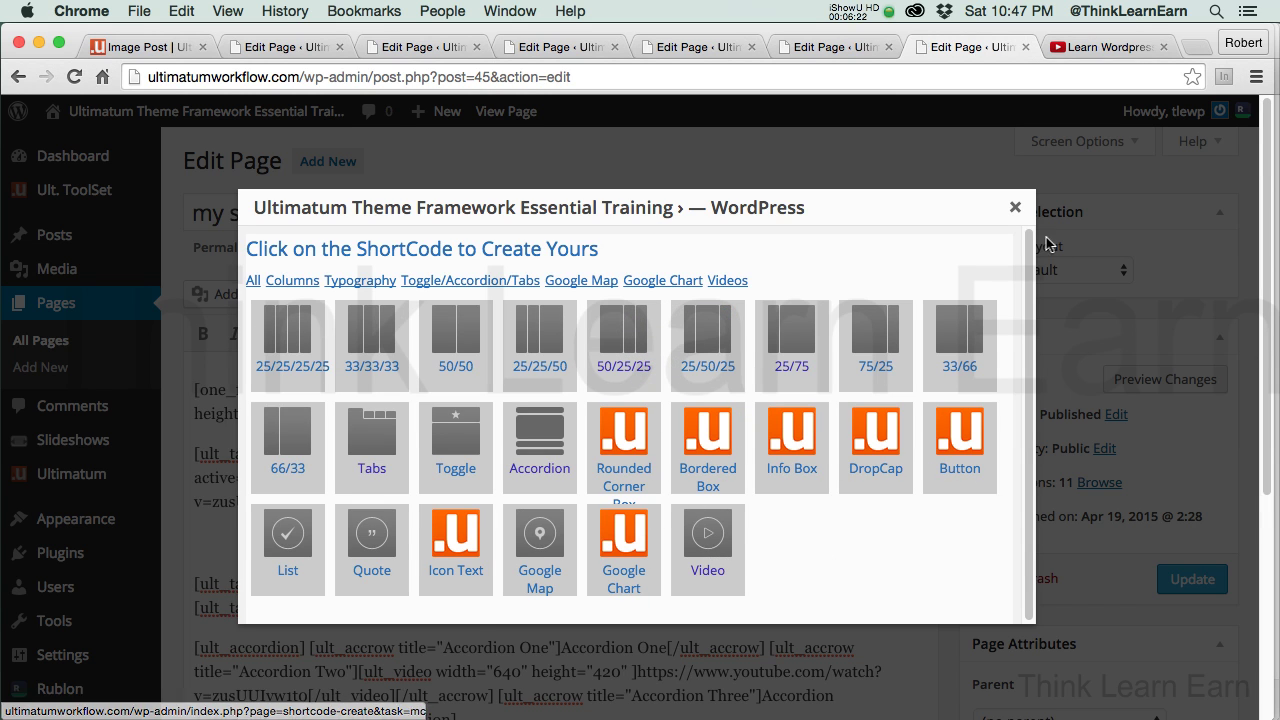
{"action": "left_click", "coordinate": [1015, 208]}
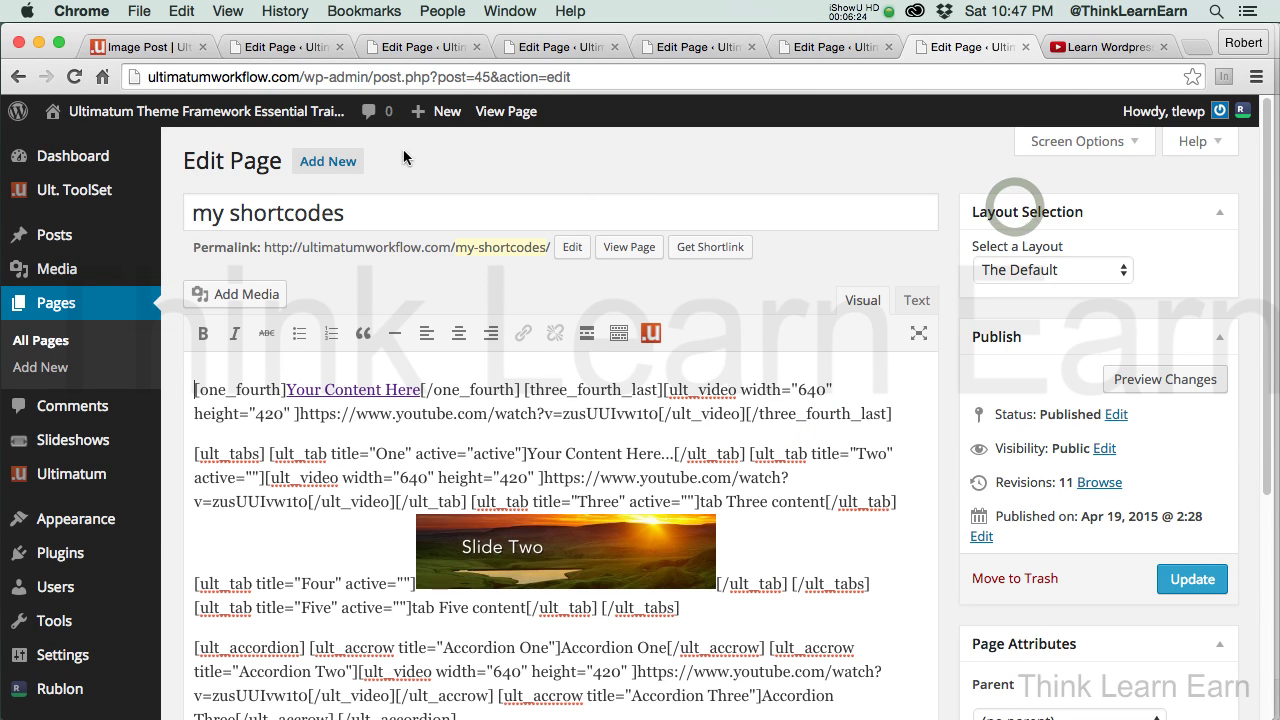